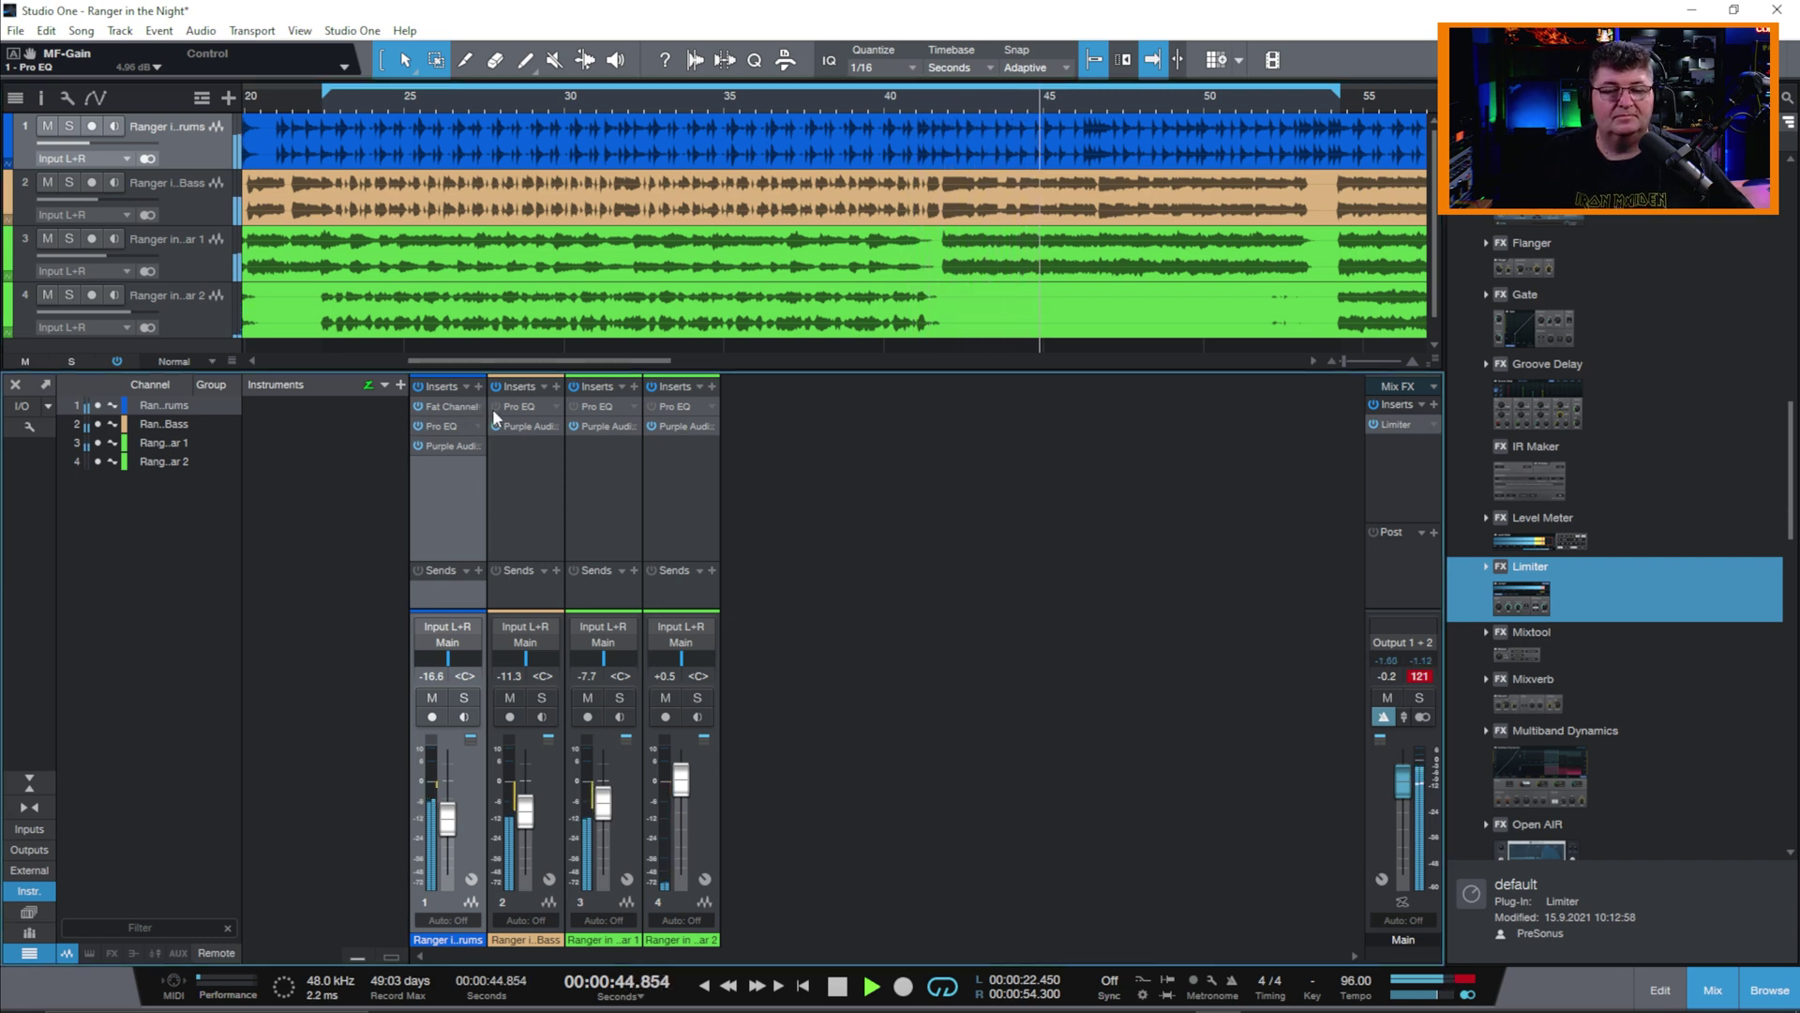
Step: Enable the Pro EQ inserts on both guitar channels, stop playback and return the playhead to 22.5 seconds
{"action": "left_click", "coordinate": [574, 406]}
{"action": "left_click", "coordinate": [651, 406]}
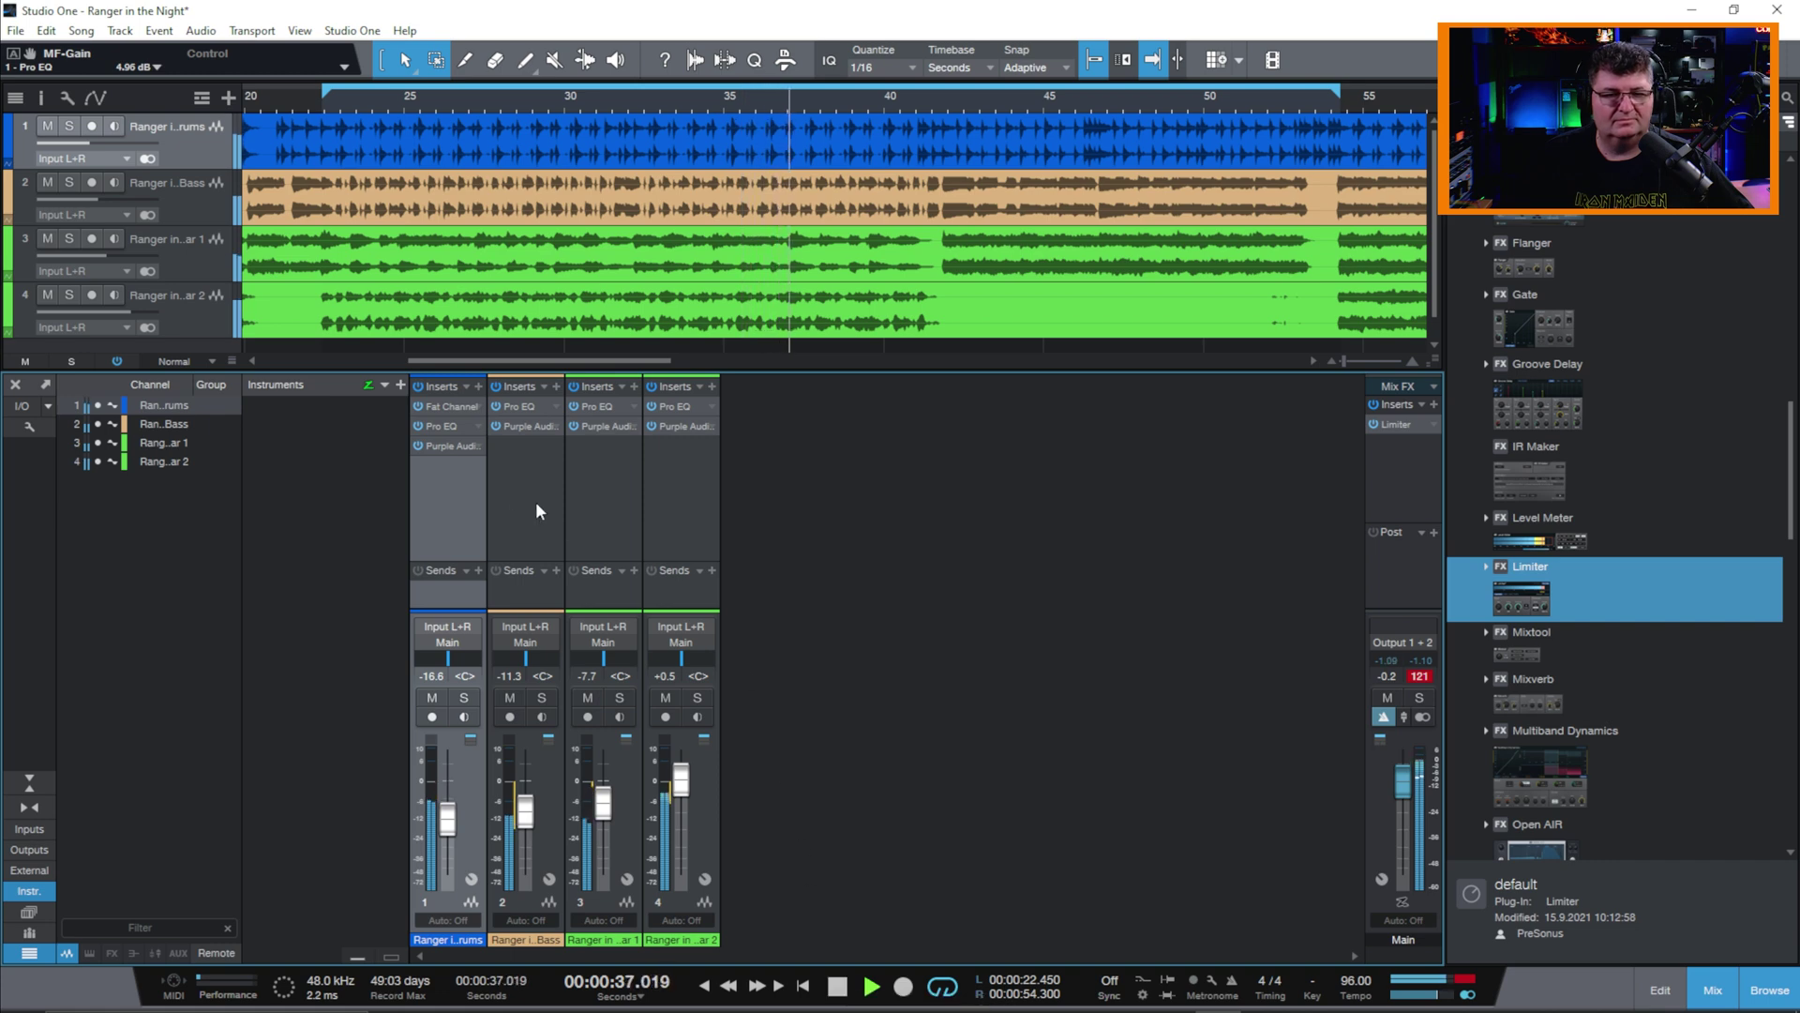
{"action": "left_click", "coordinate": [837, 987]}
{"action": "left_click", "coordinate": [325, 132]}
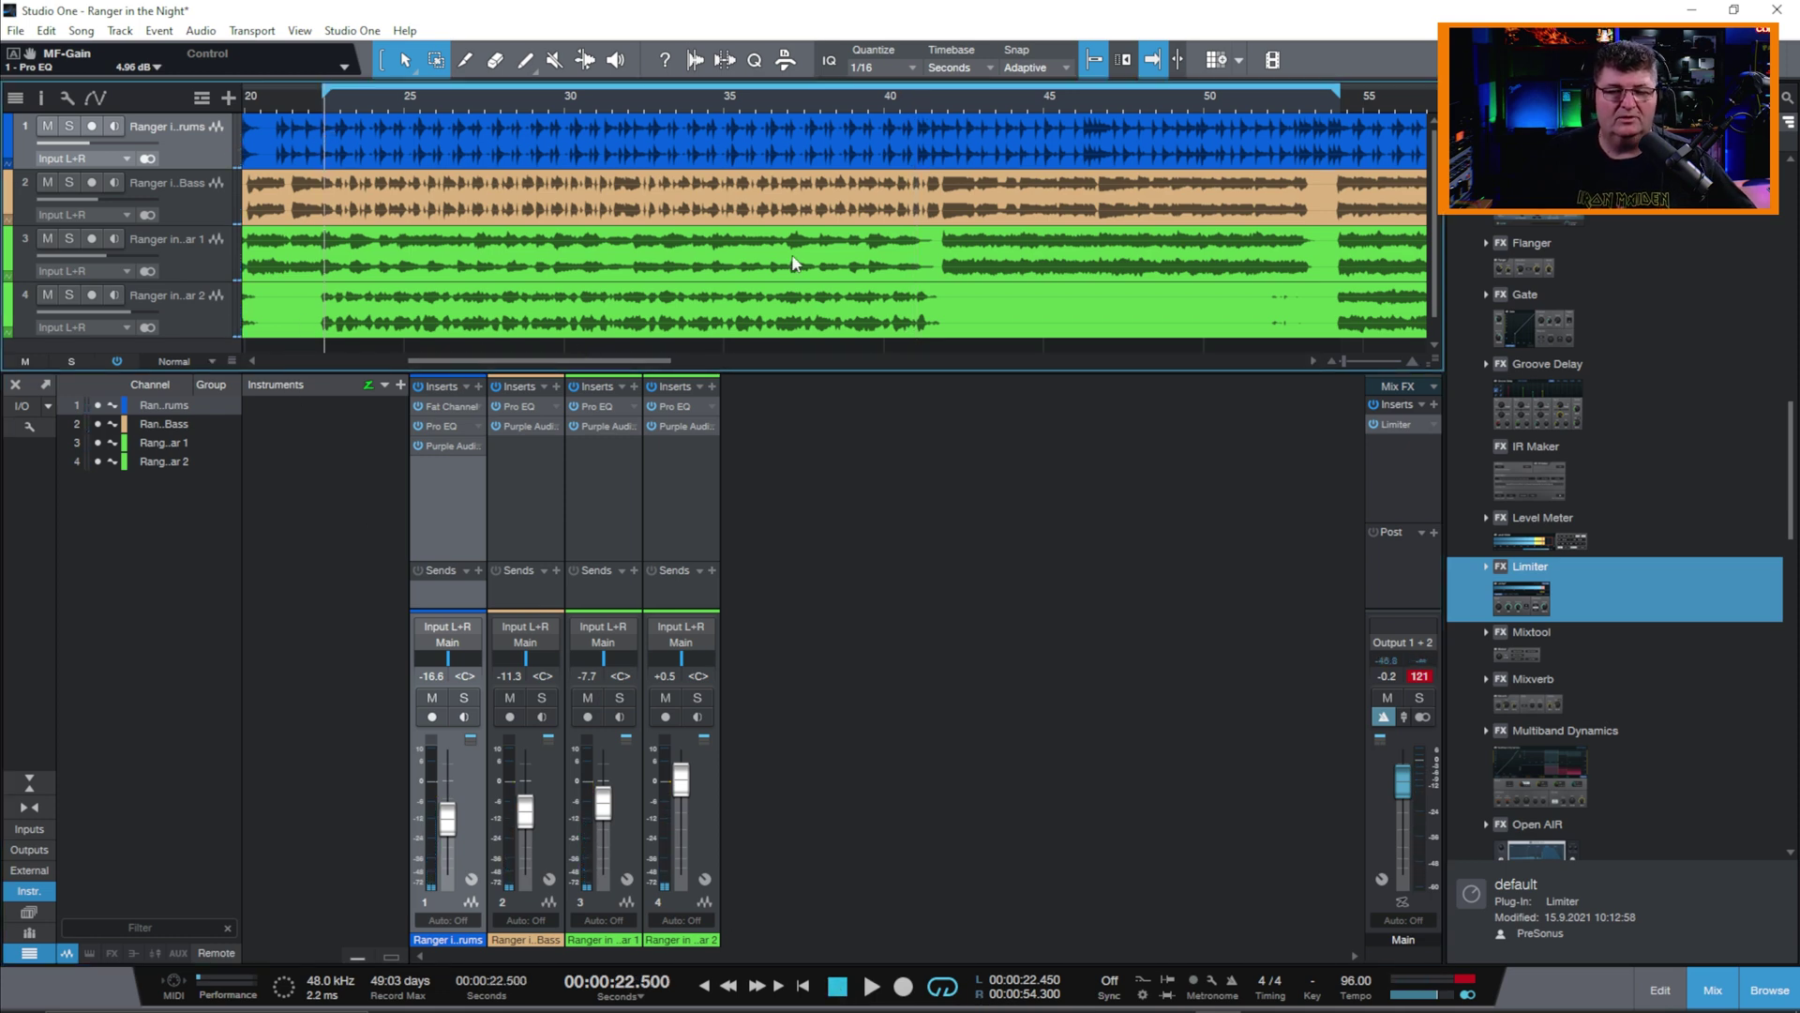
Step: Bypass the drums' Pro EQ, solo the drum track, and play it with the EQ window open
{"action": "left_click", "coordinate": [416, 425]}
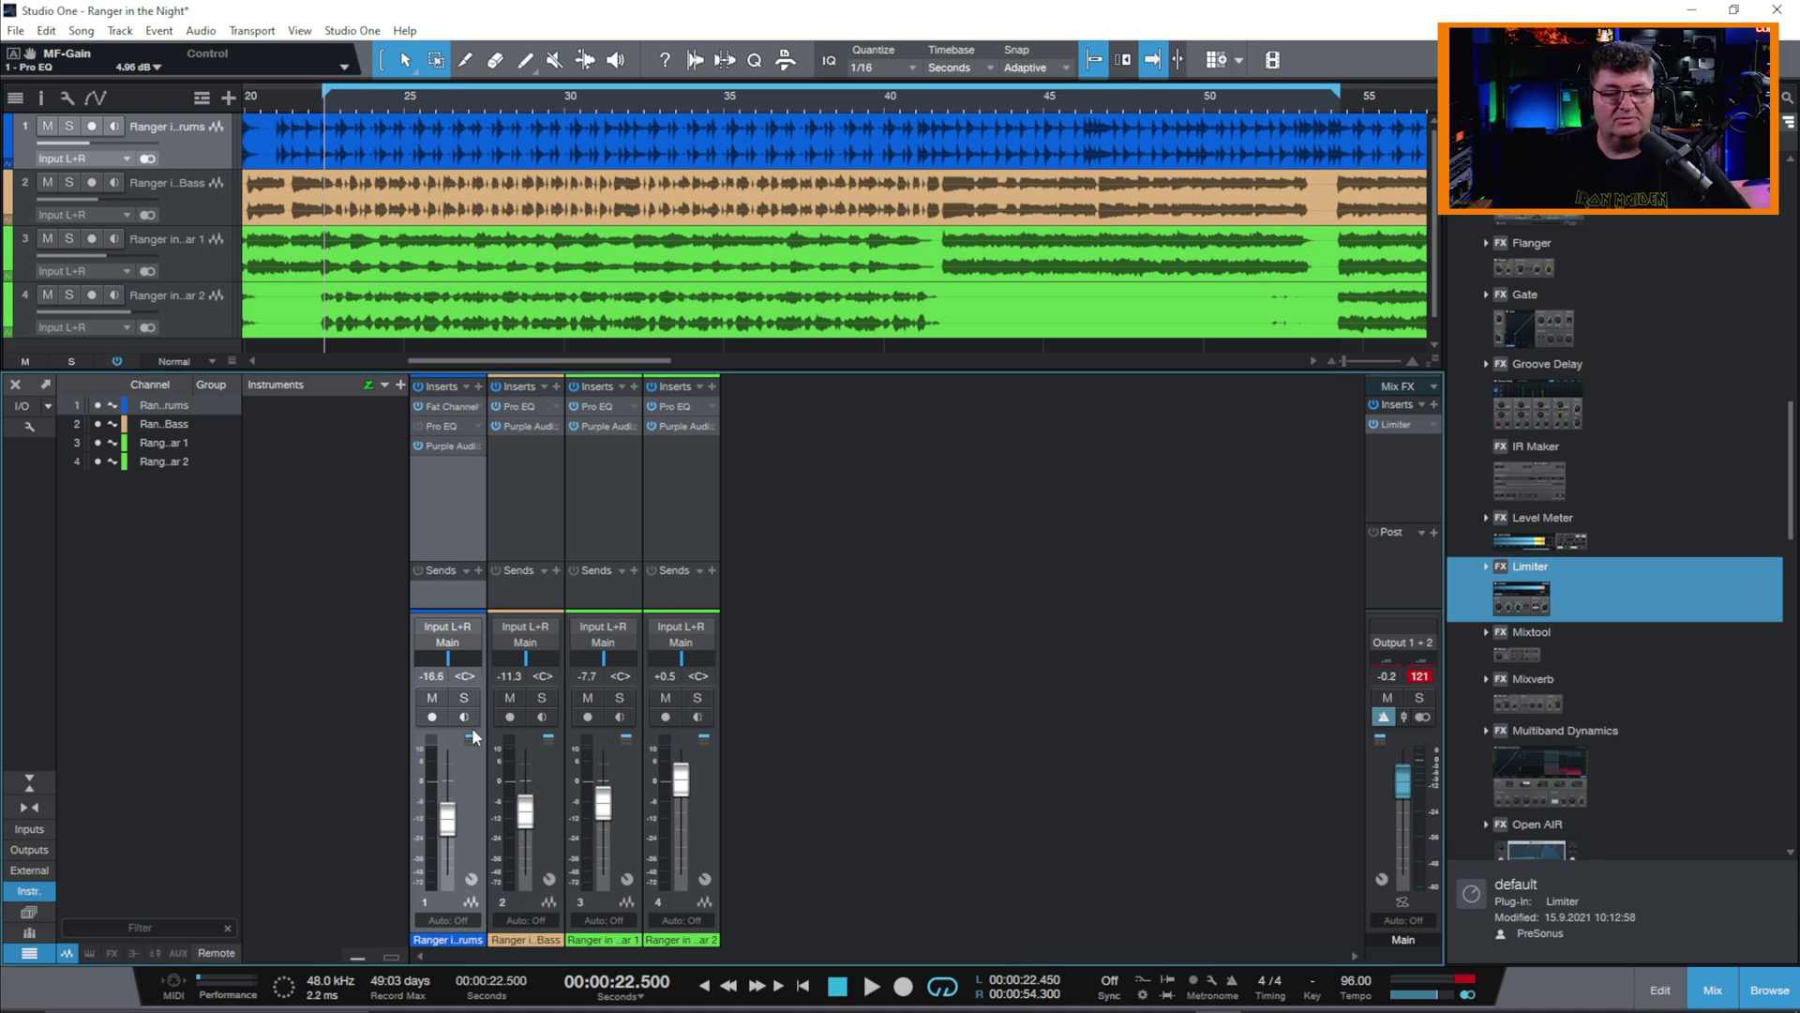
{"action": "left_click", "coordinate": [464, 698]}
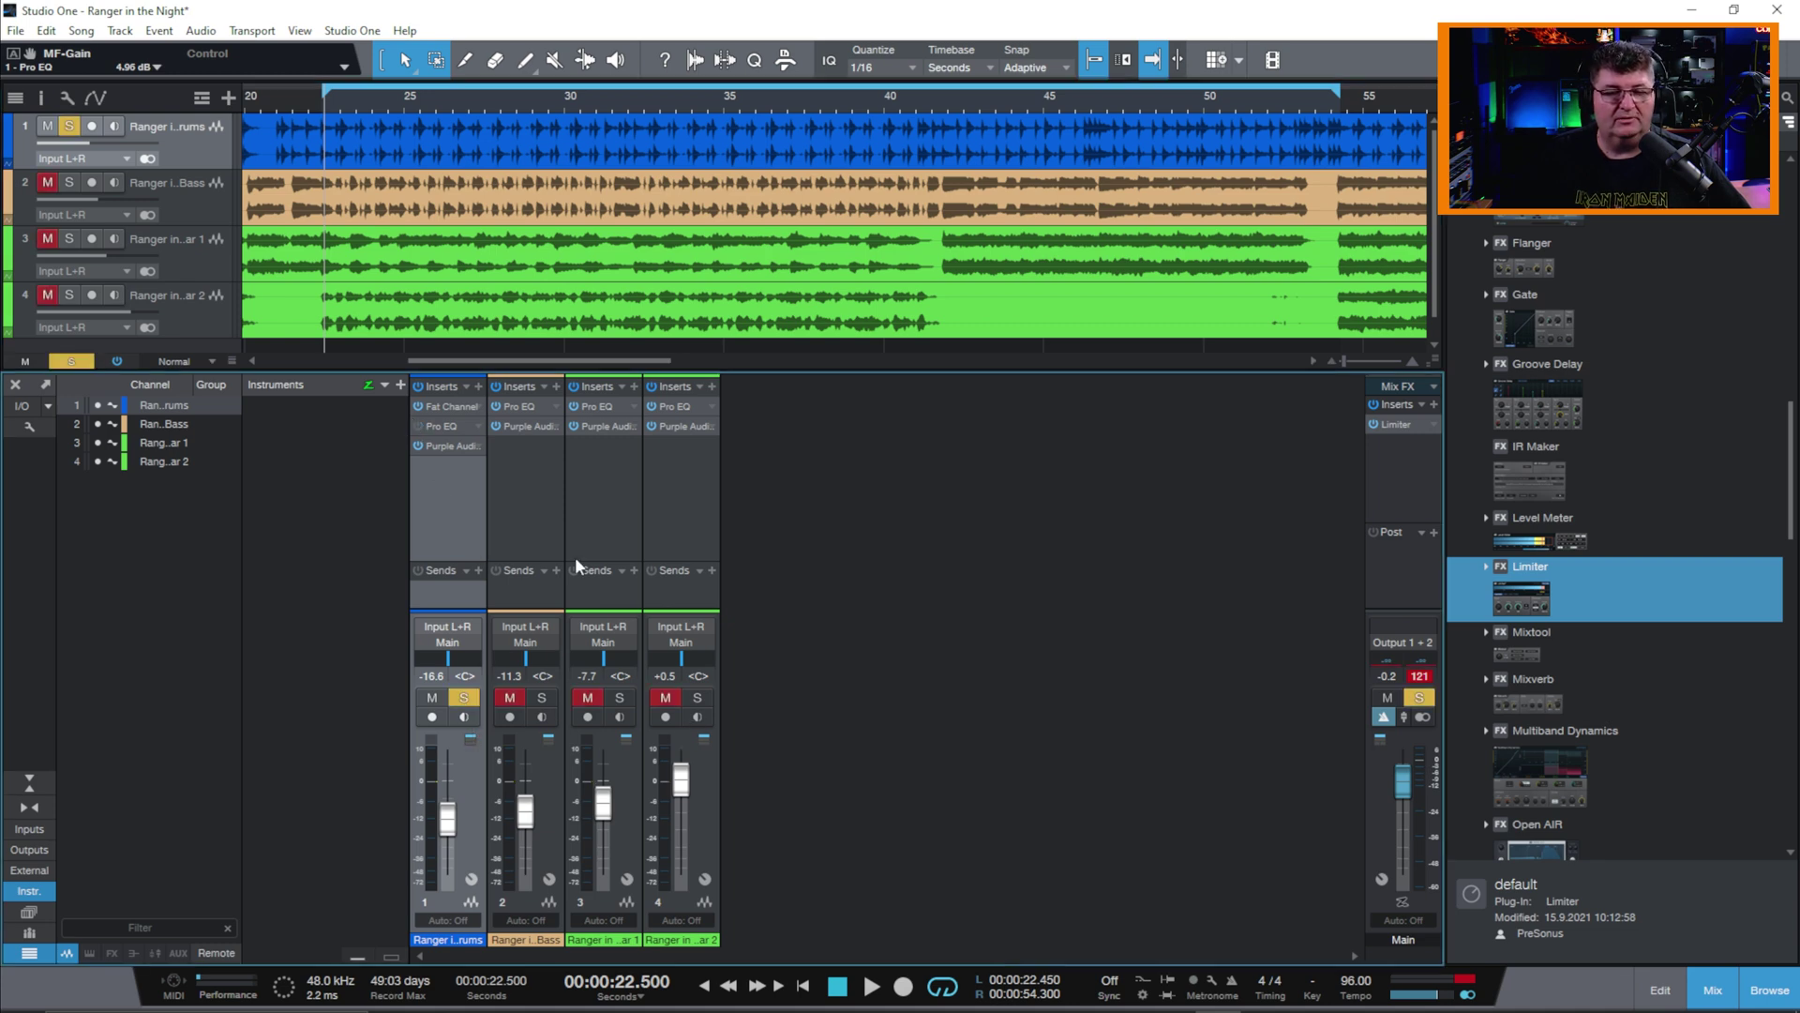
{"action": "left_click", "coordinate": [441, 428]}
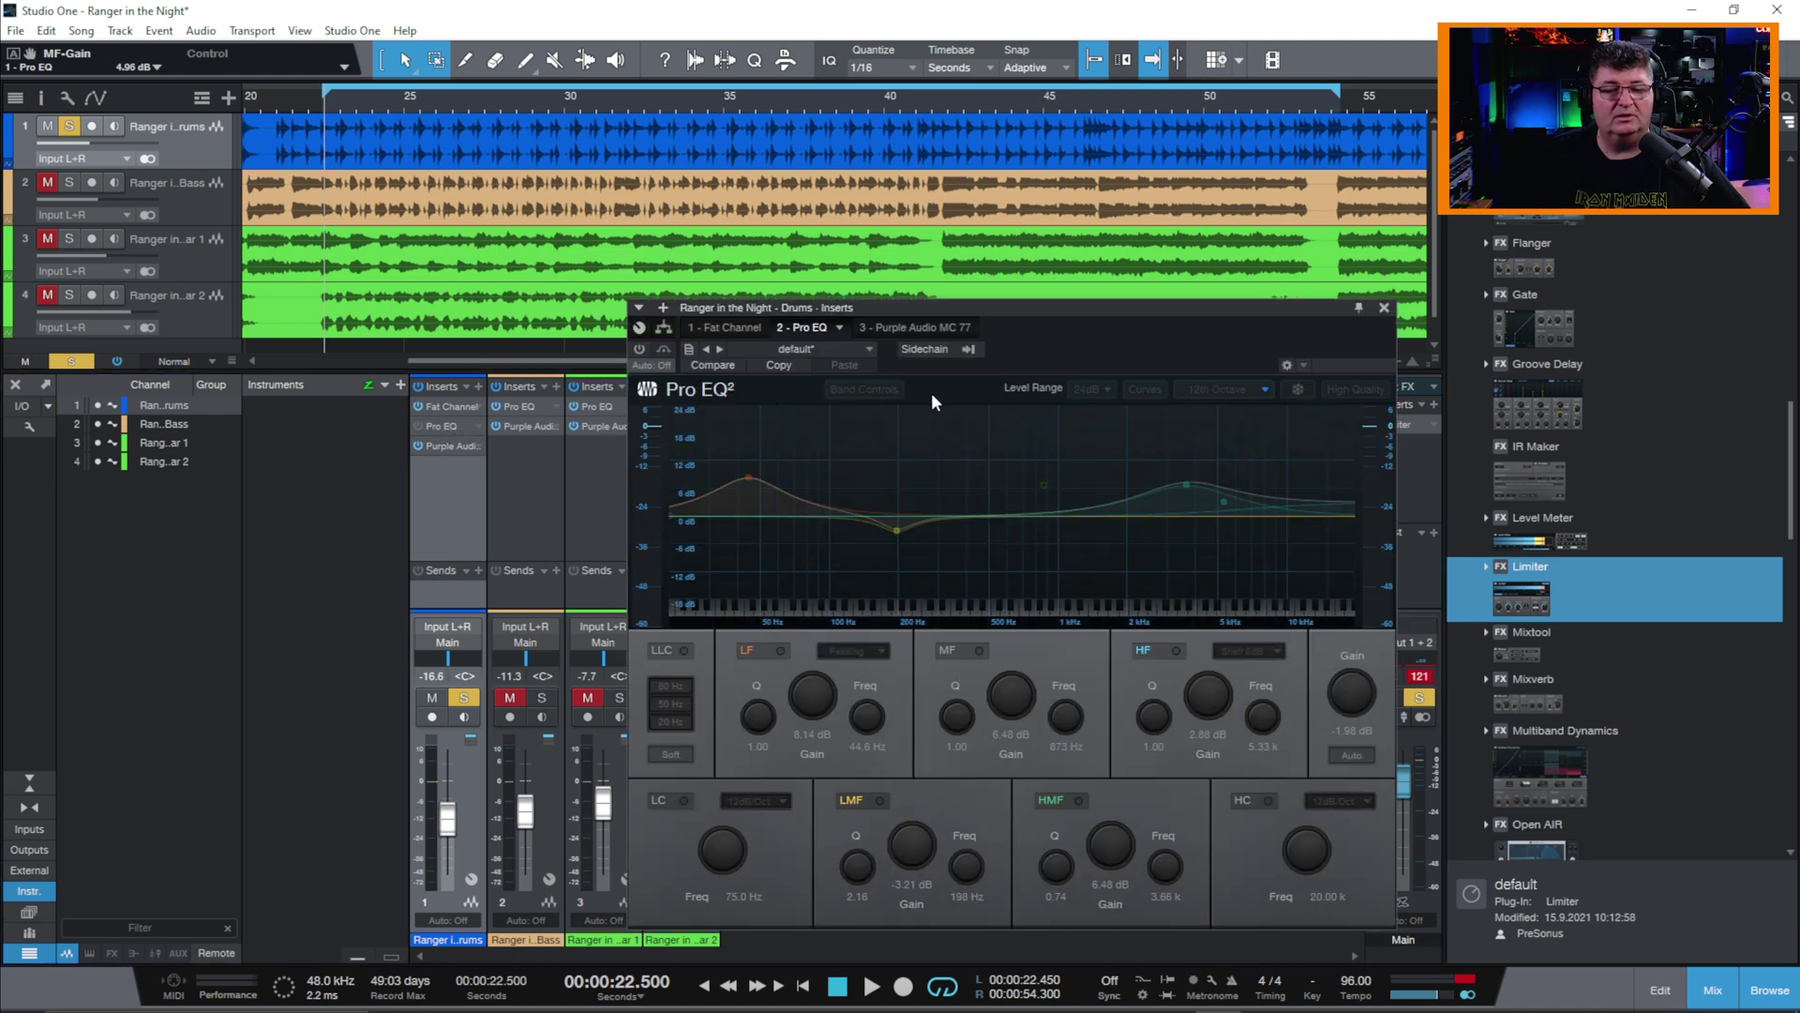
{"action": "left_click", "coordinate": [869, 984]}
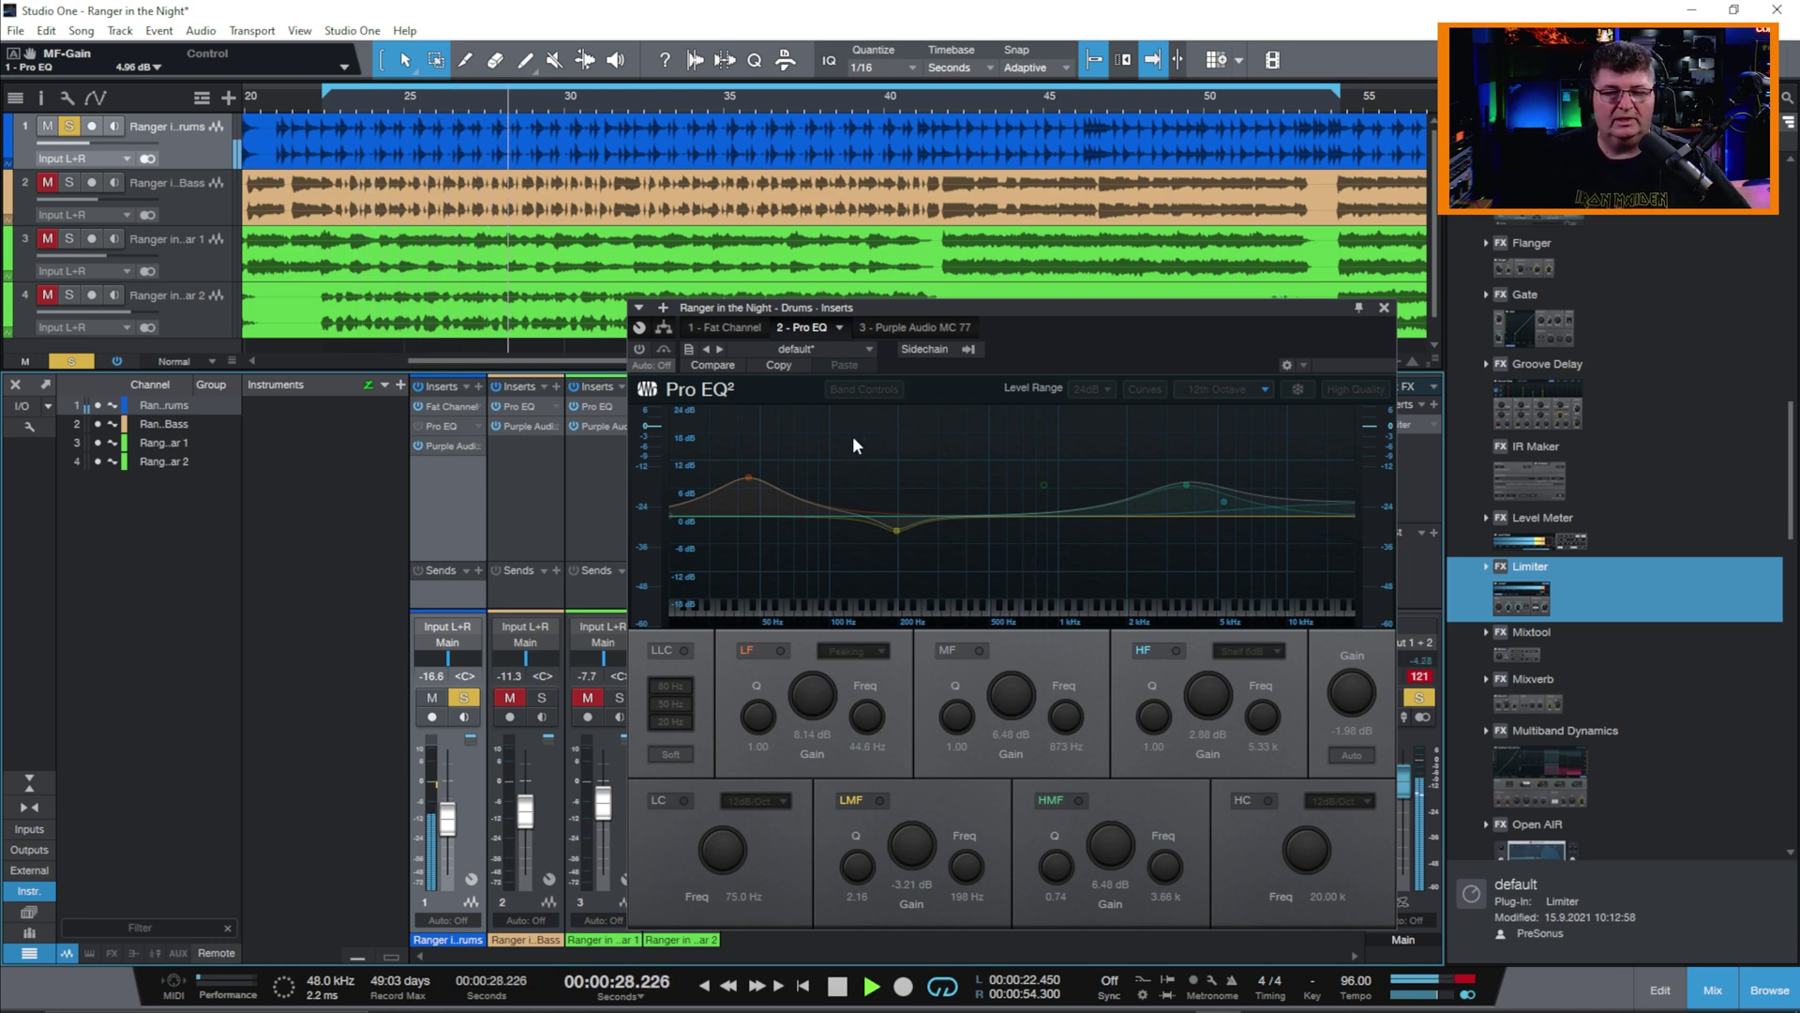
Step: Compare the soloed drums with Pro EQ on and bypassed, leave the EQ on and stop playback
{"action": "left_click", "coordinate": [640, 349]}
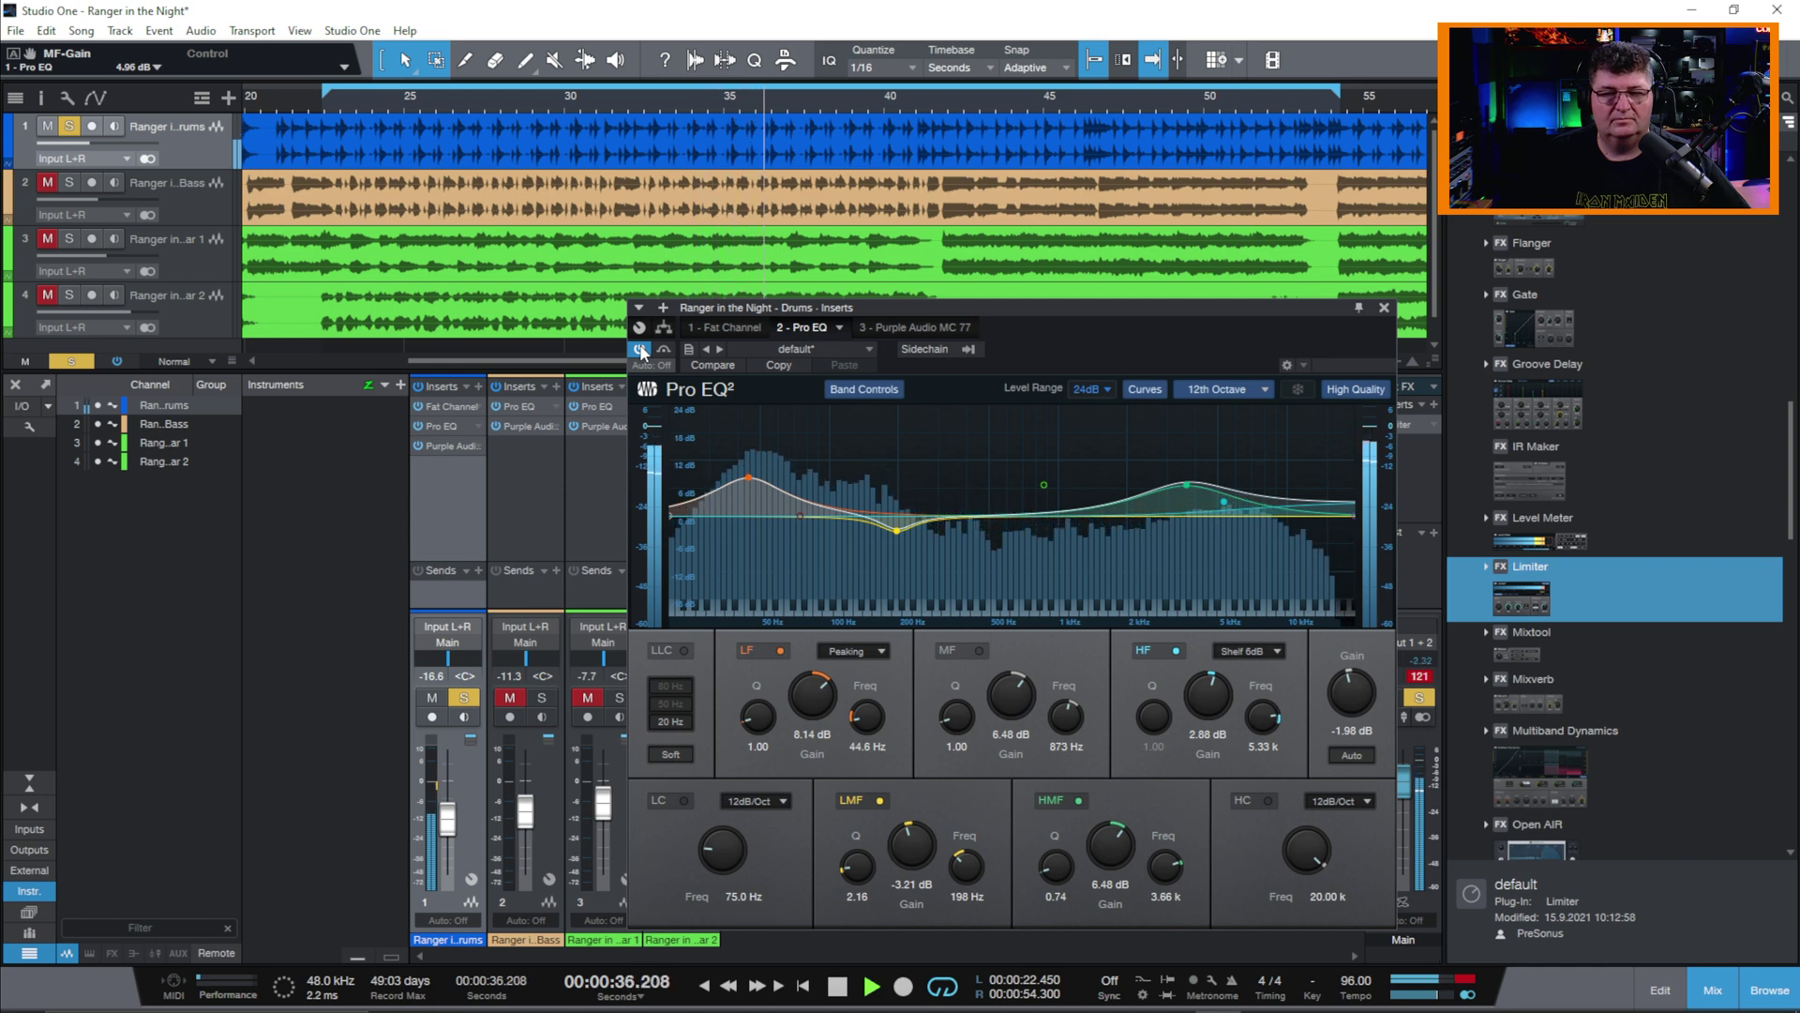
{"action": "left_click", "coordinate": [642, 350]}
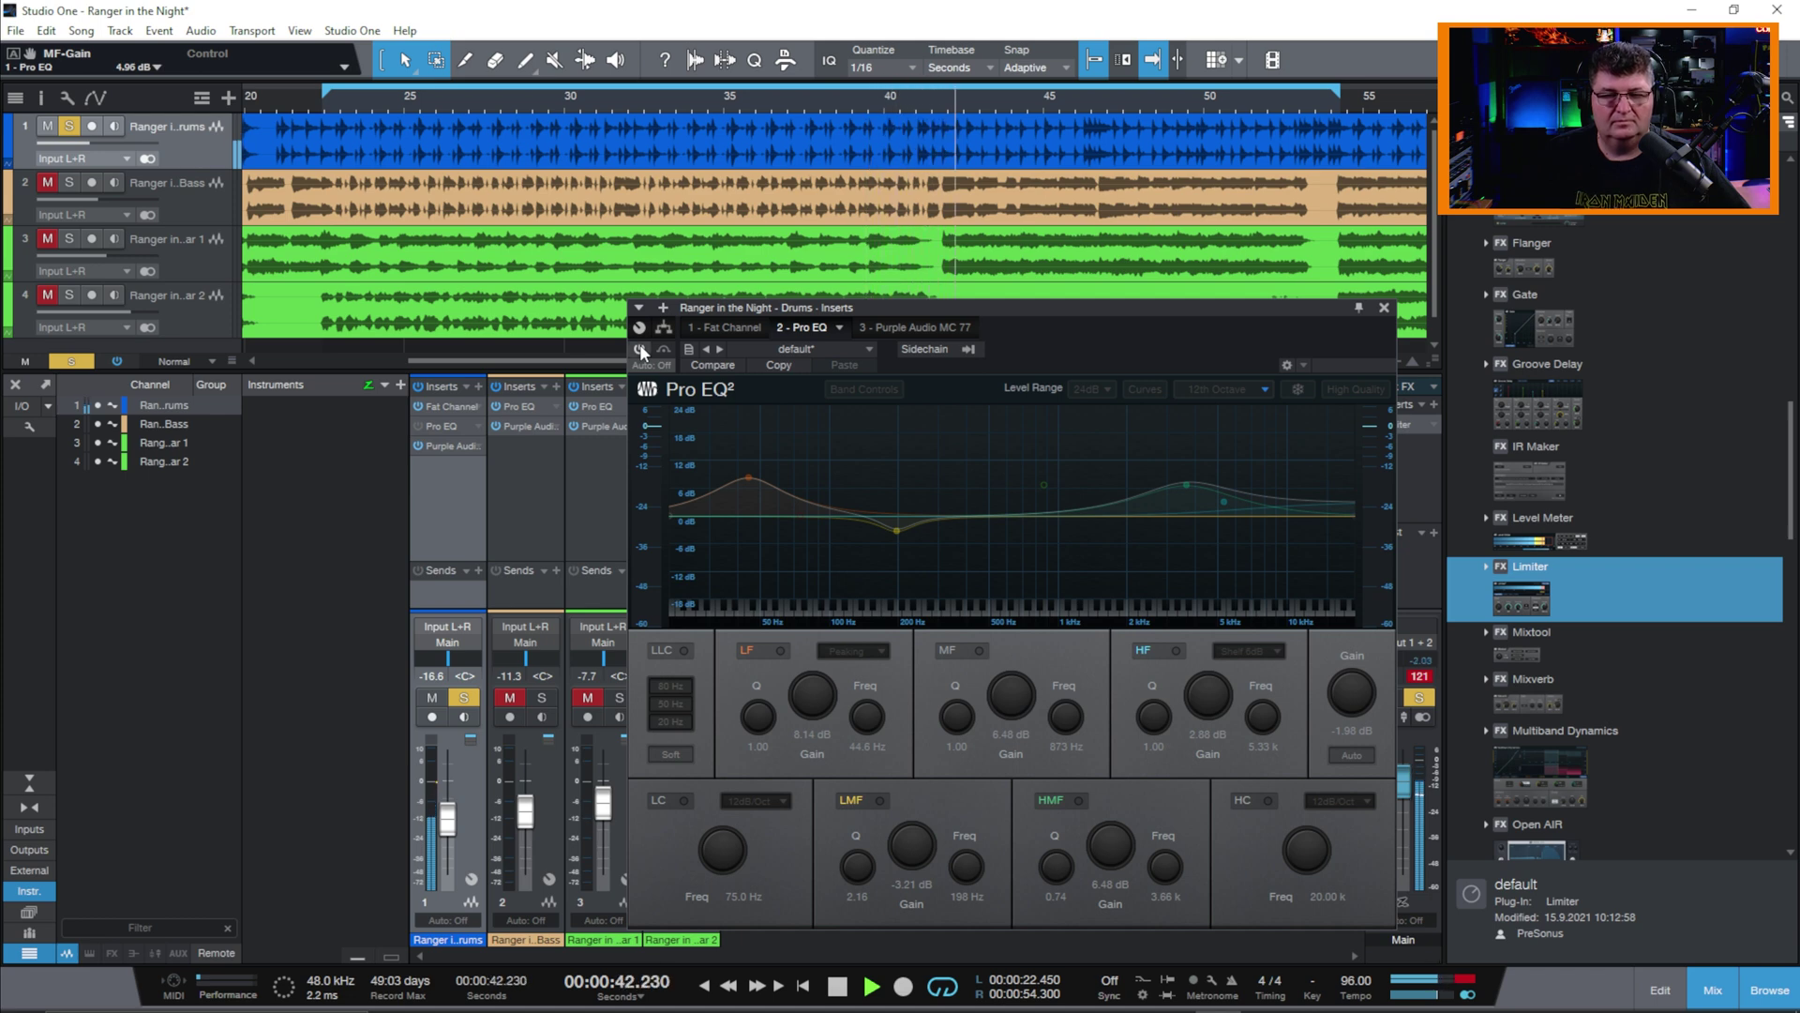
{"action": "left_click", "coordinate": [641, 349]}
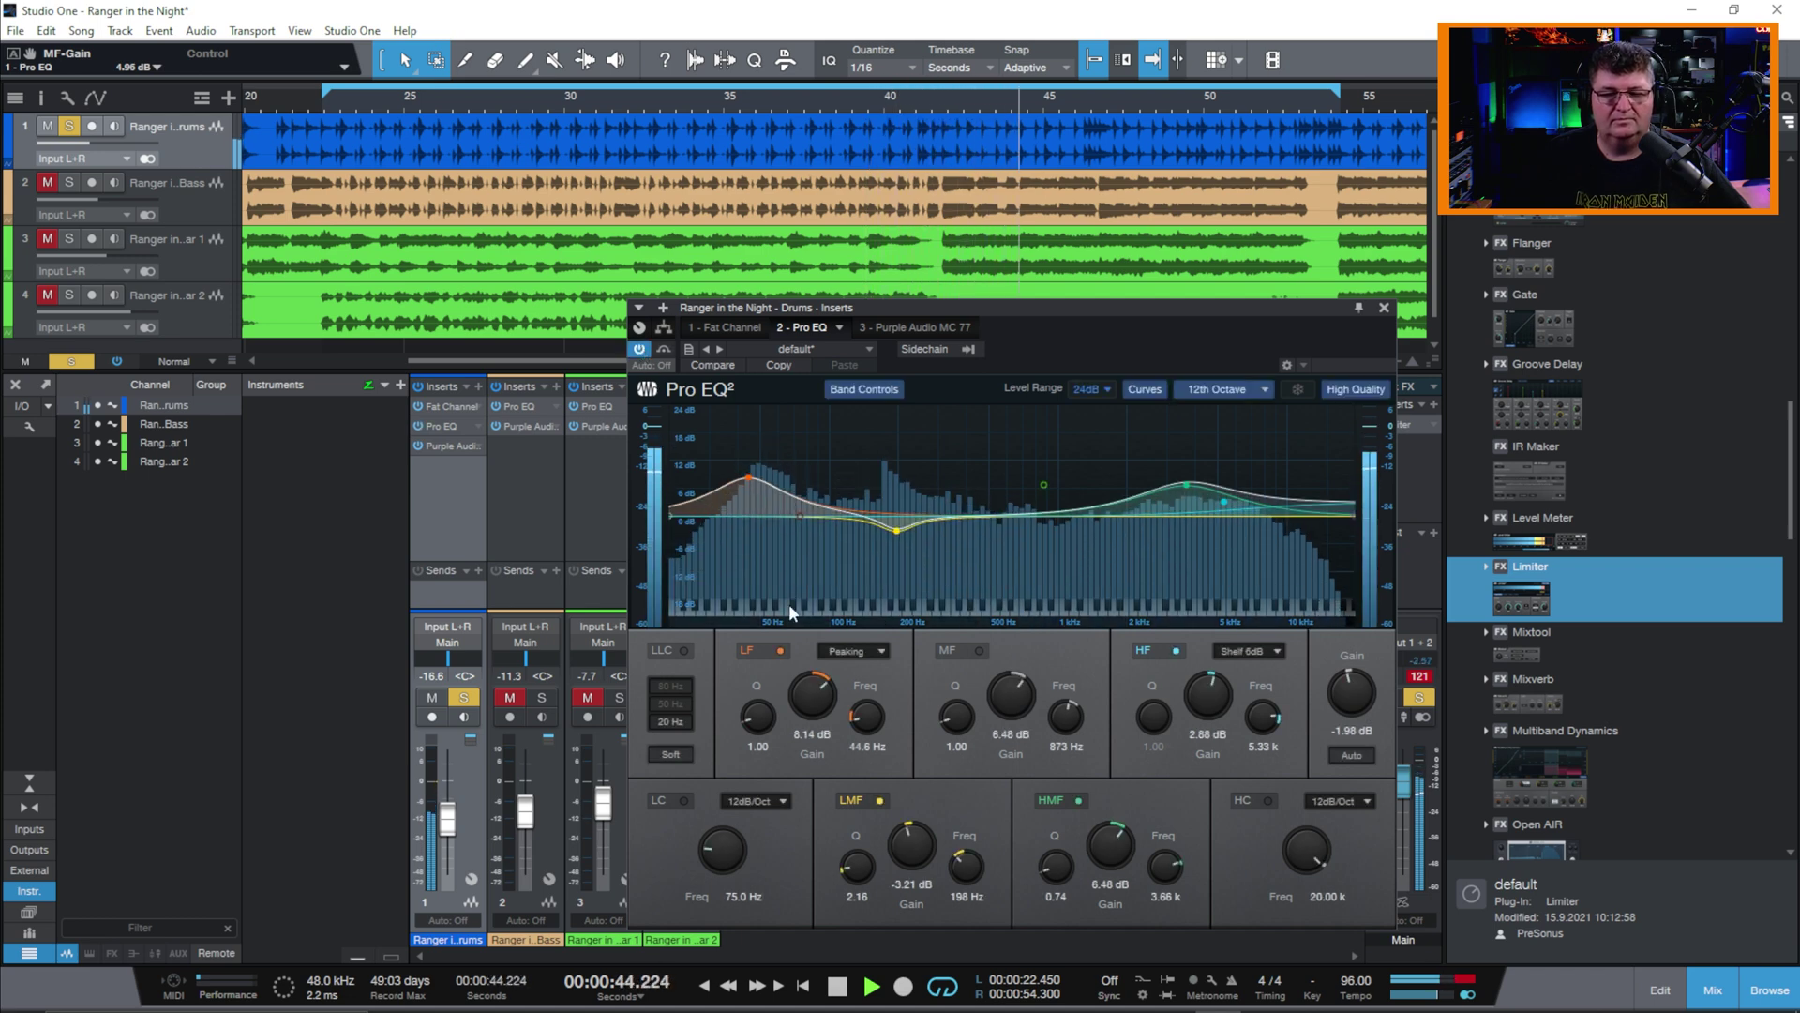
{"action": "left_click", "coordinate": [641, 350]}
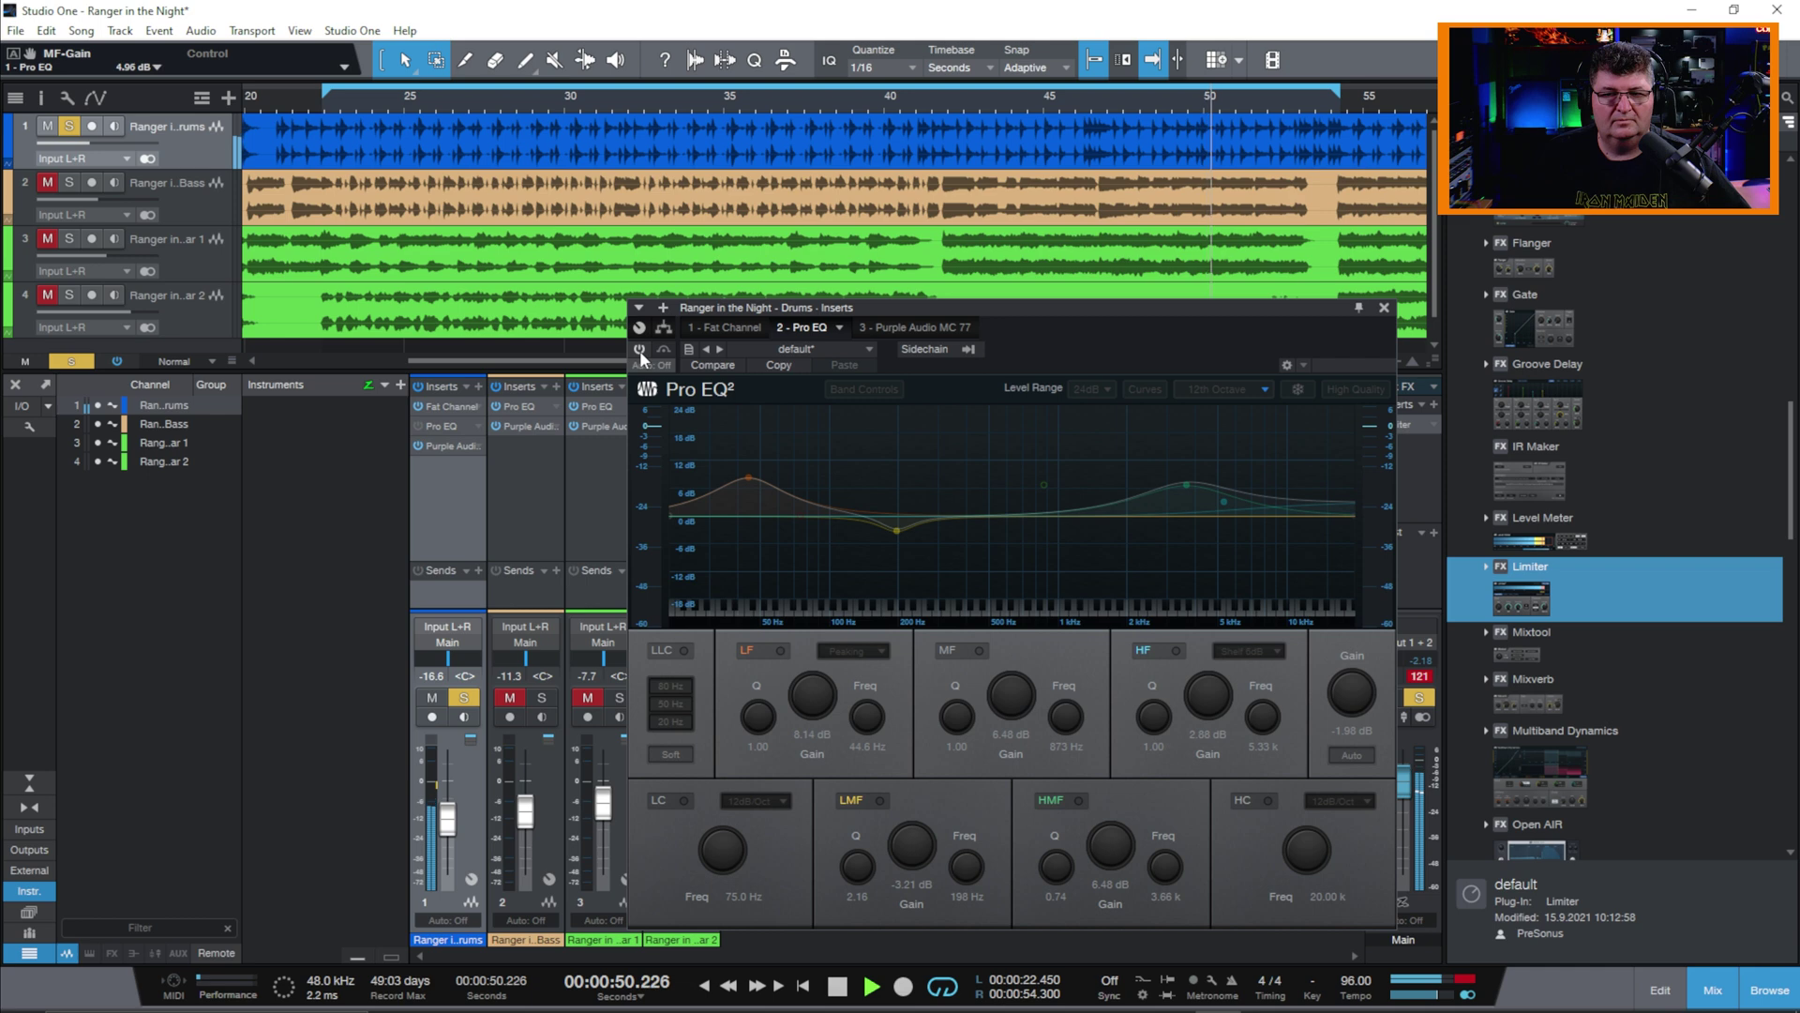
{"action": "left_click", "coordinate": [640, 349]}
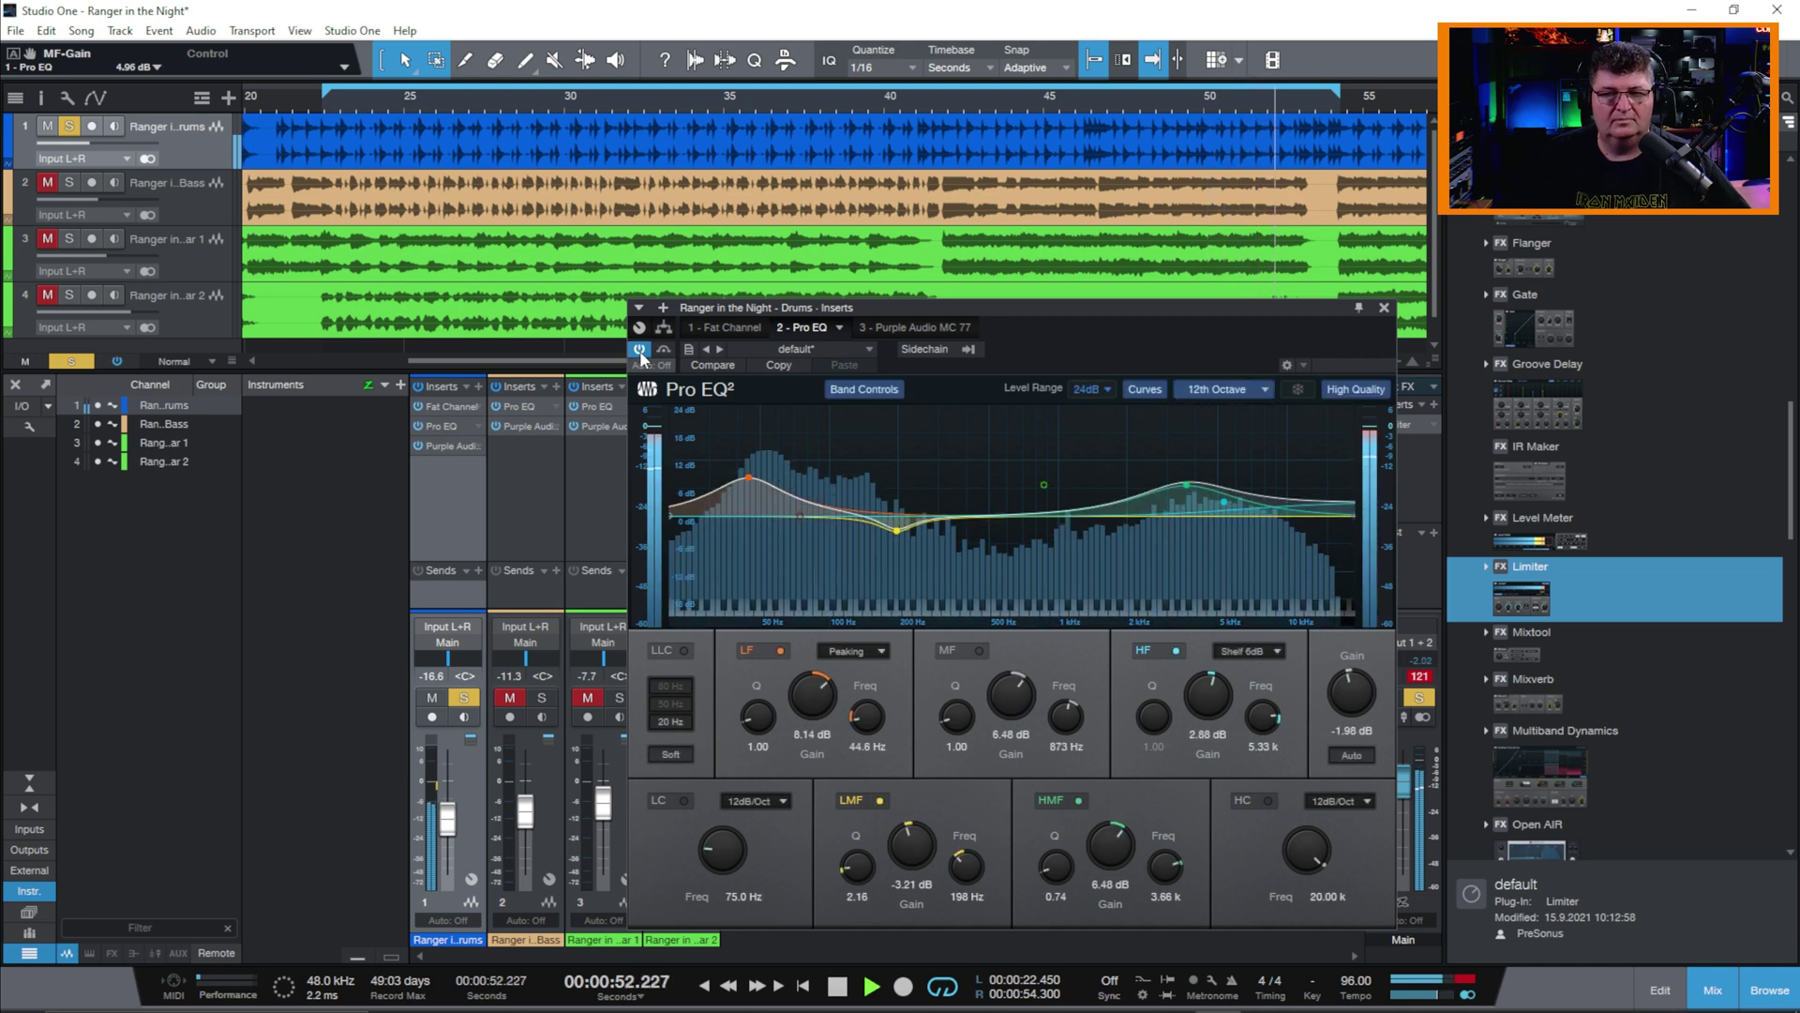
{"action": "left_click", "coordinate": [838, 988]}
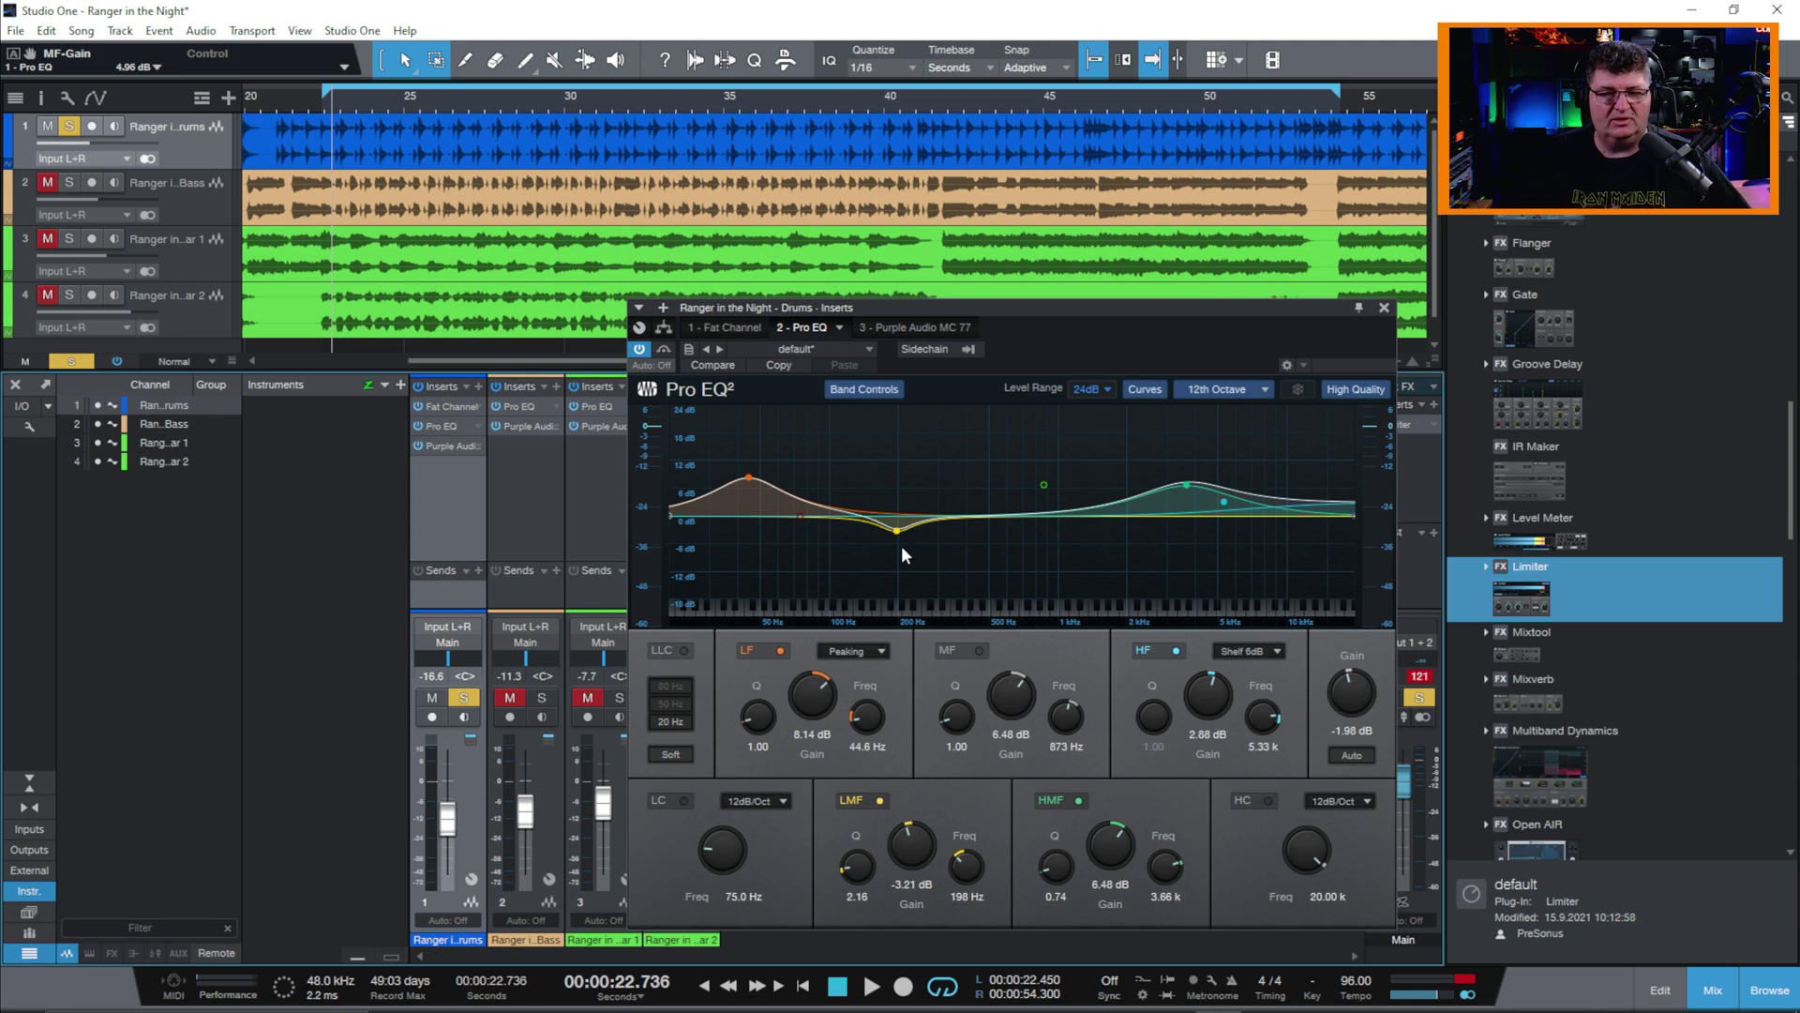
Step: Close the drum EQ window, solo the bass track instead of the drums, and start playback
{"action": "left_click", "coordinate": [1385, 307]}
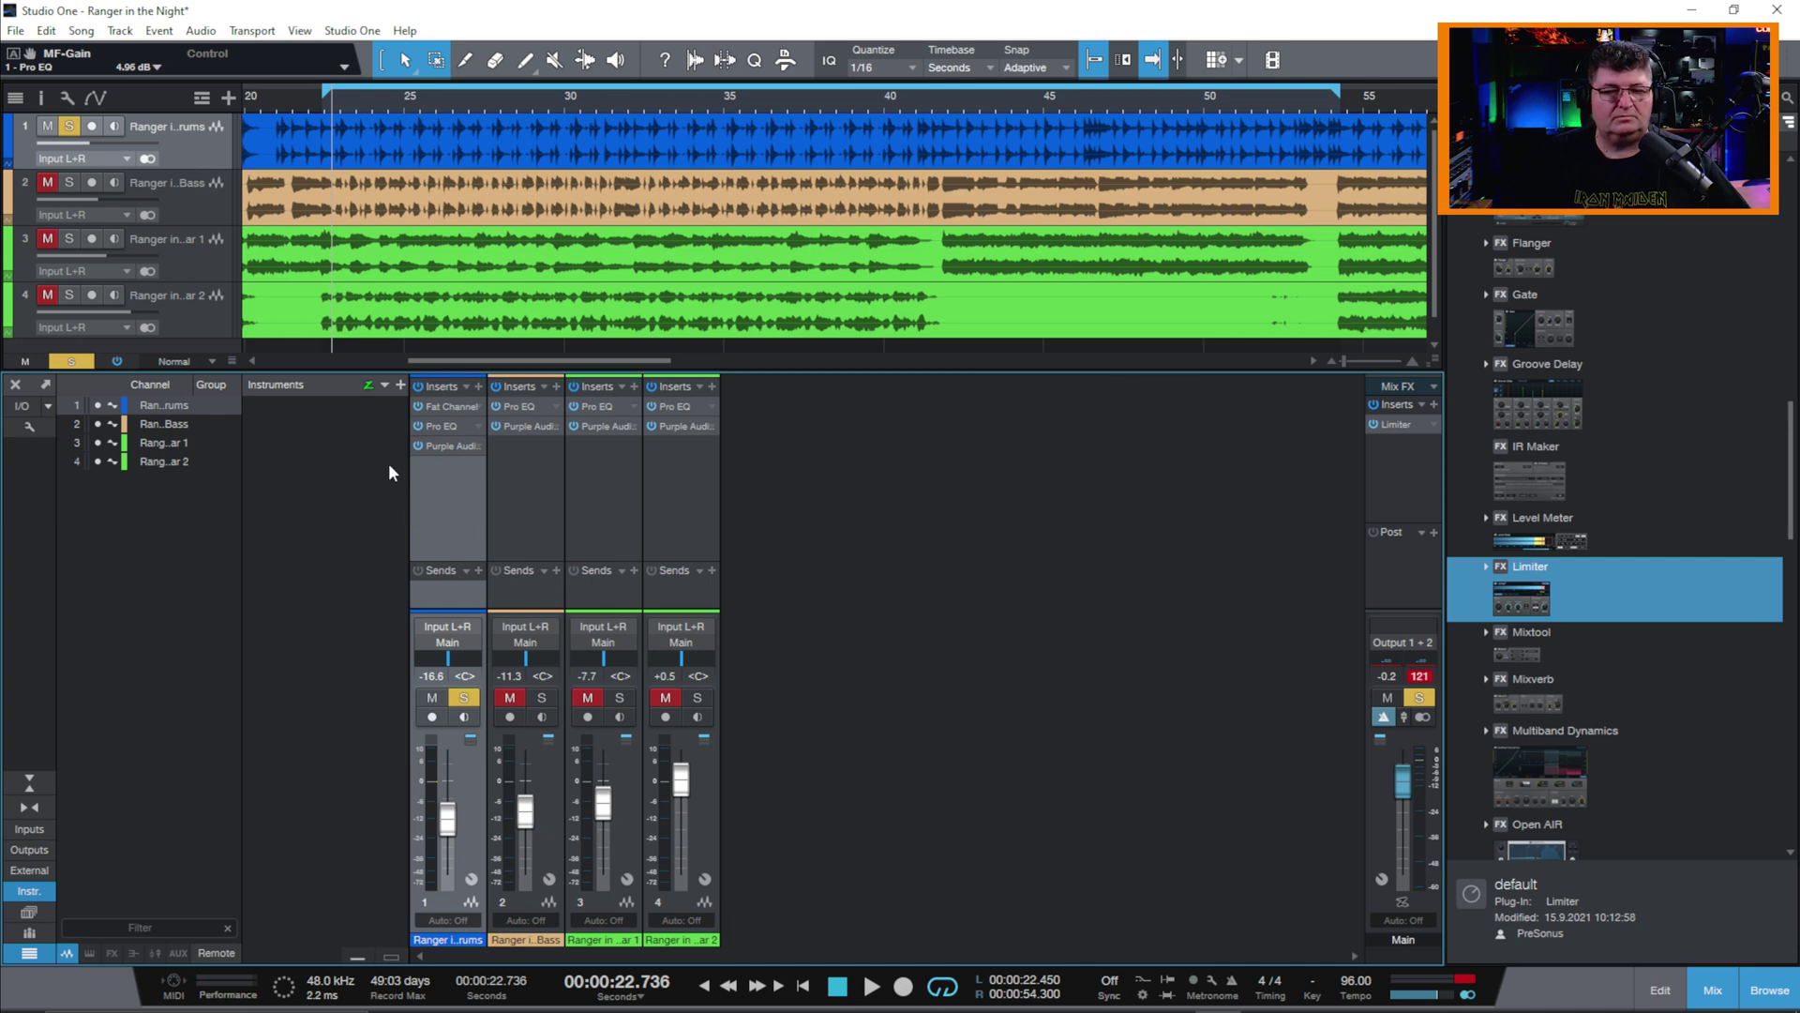
{"action": "left_click", "coordinate": [463, 717]}
{"action": "left_click", "coordinate": [542, 697]}
{"action": "left_click", "coordinate": [463, 698]}
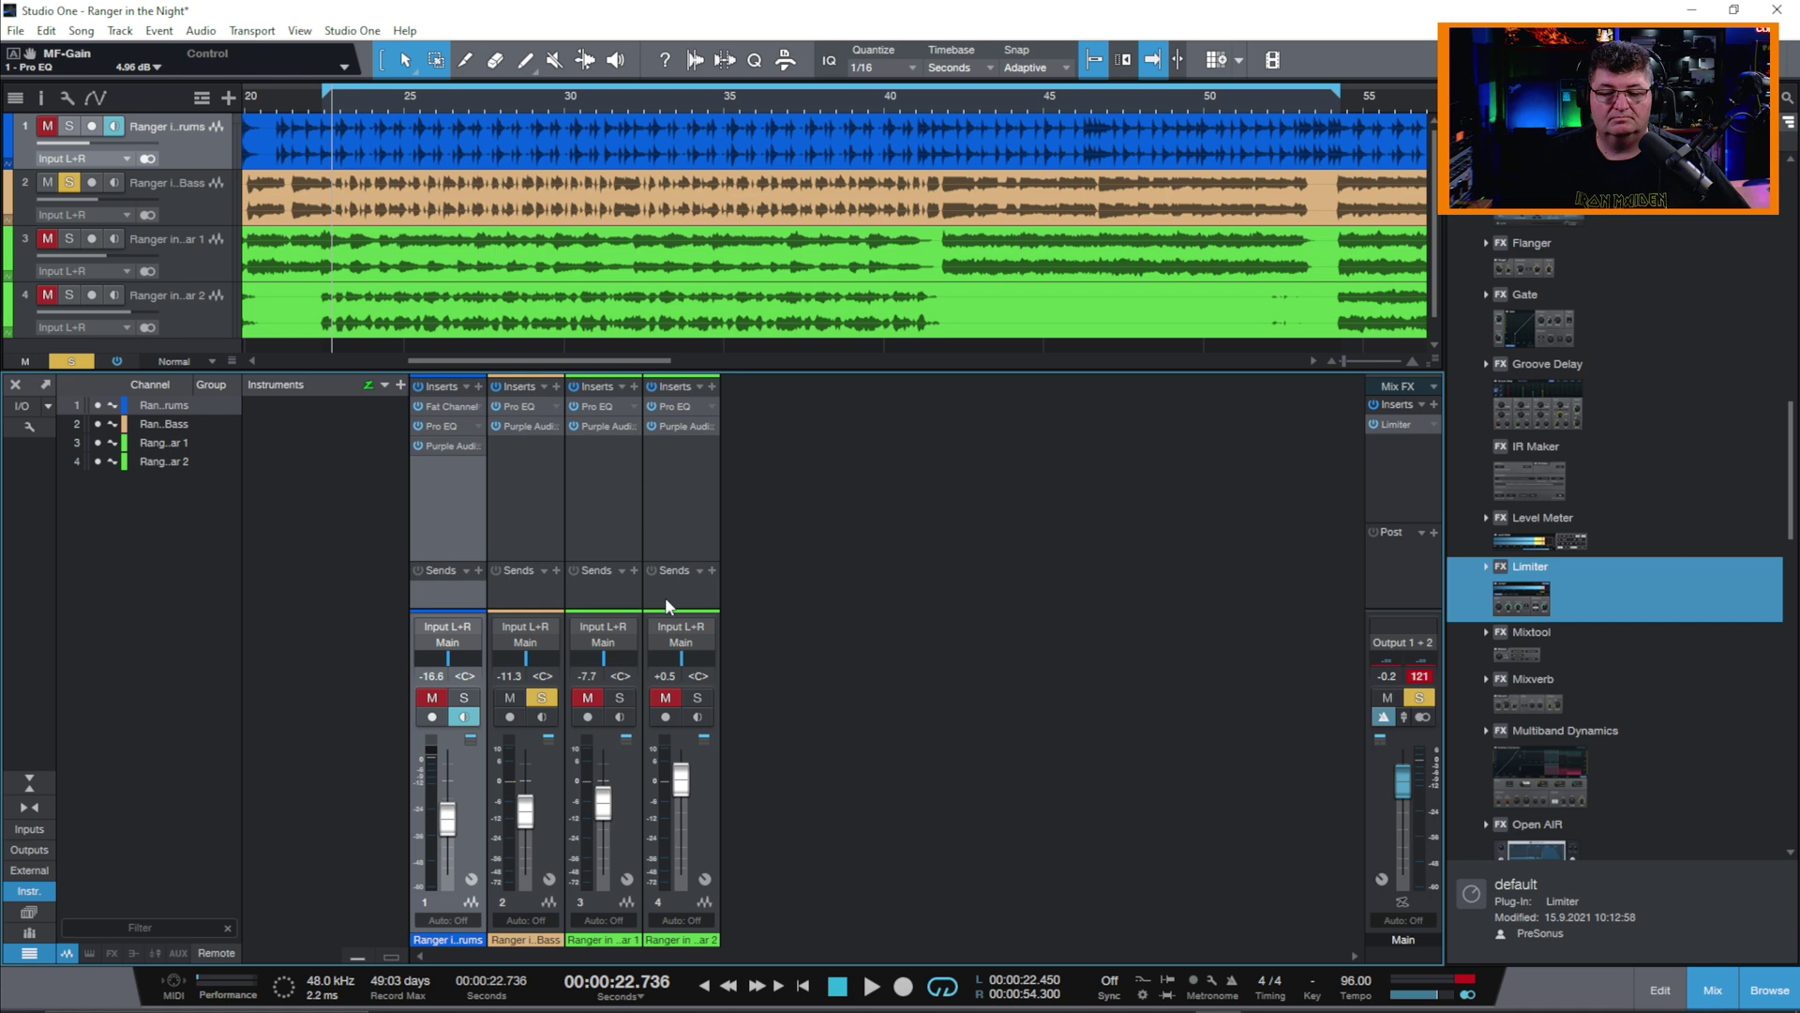
{"action": "left_click", "coordinate": [870, 987]}
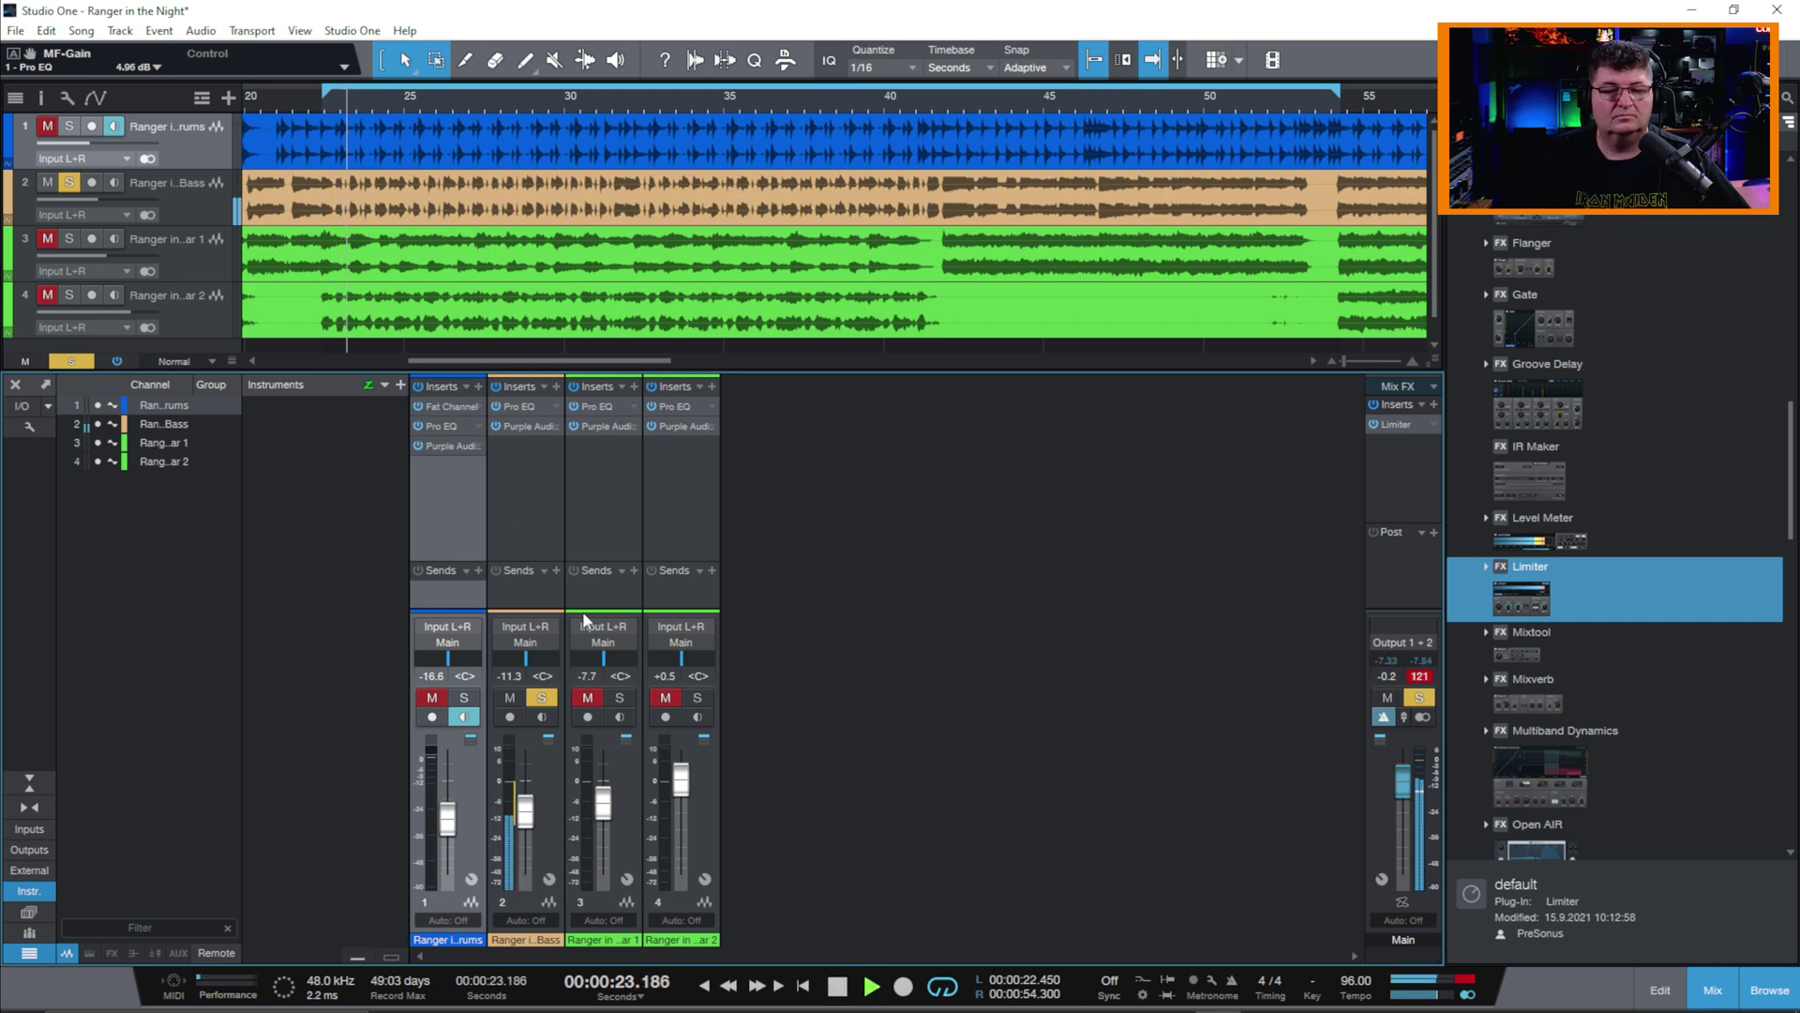
Step: Open the bass track's Pro EQ, compare it on and bypassed, leave it on, stop playback and close the window
{"action": "left_click", "coordinate": [520, 406]}
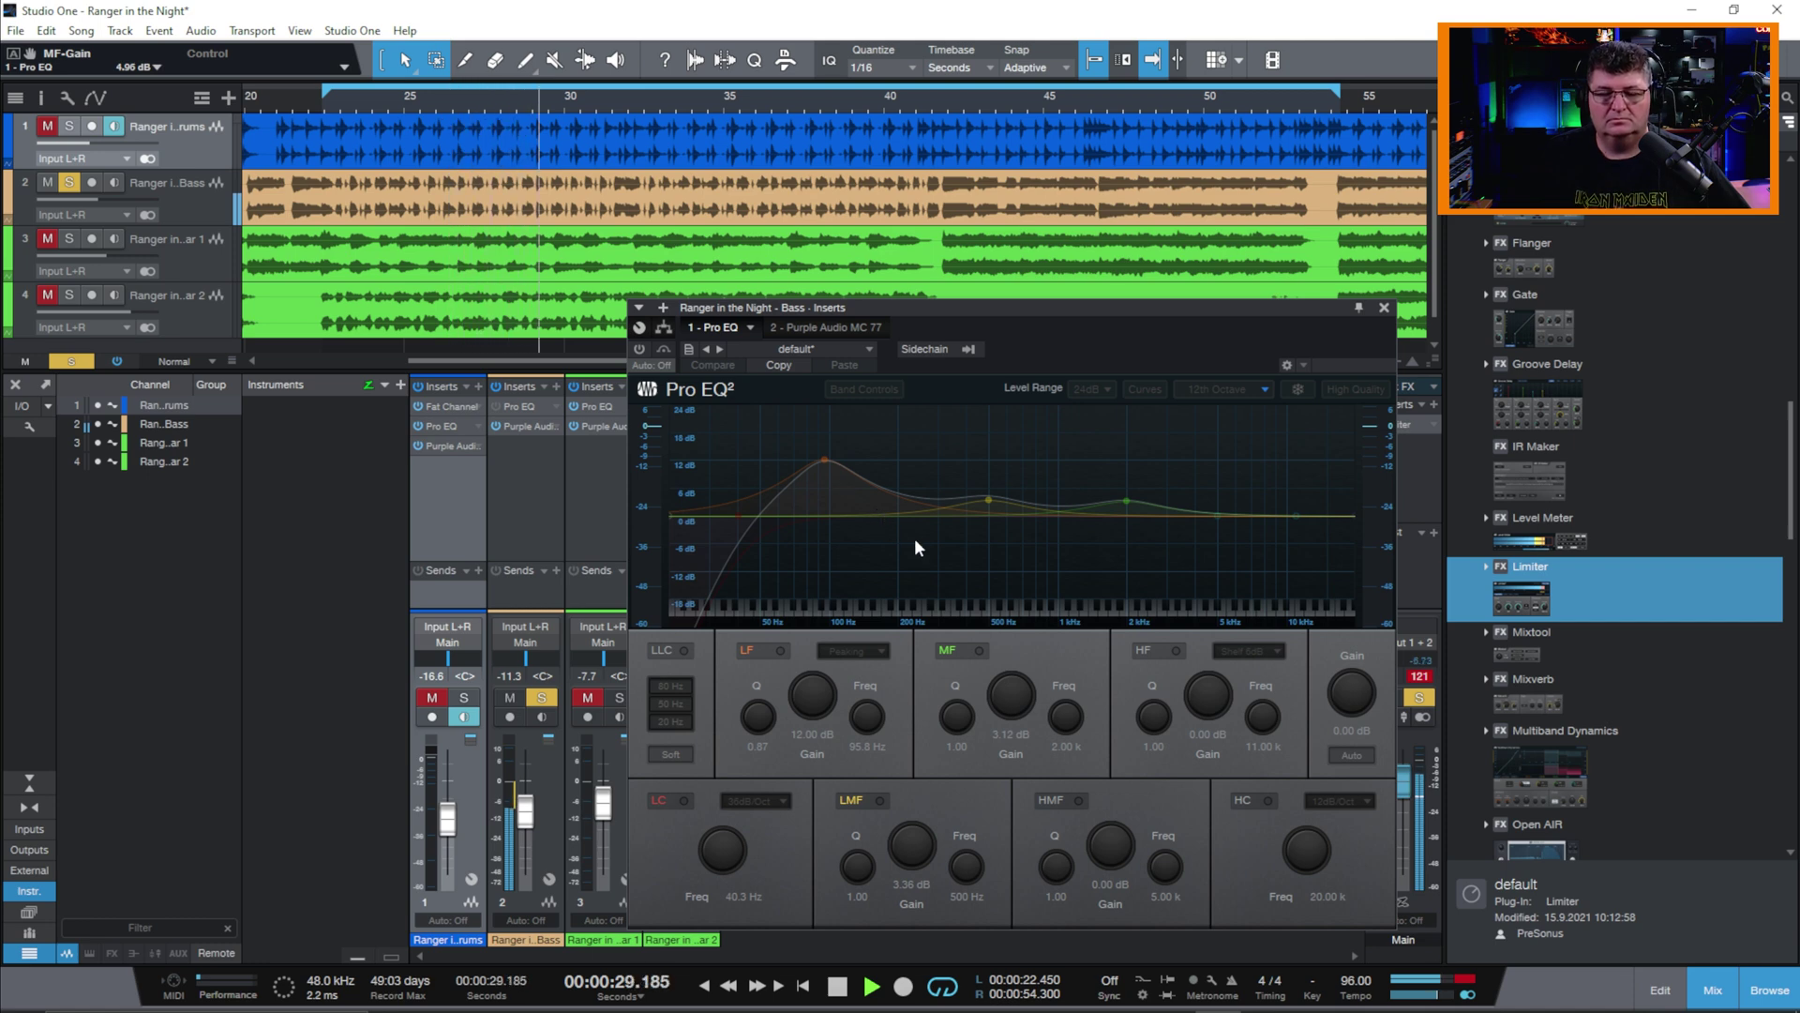
{"action": "left_click", "coordinate": [638, 348]}
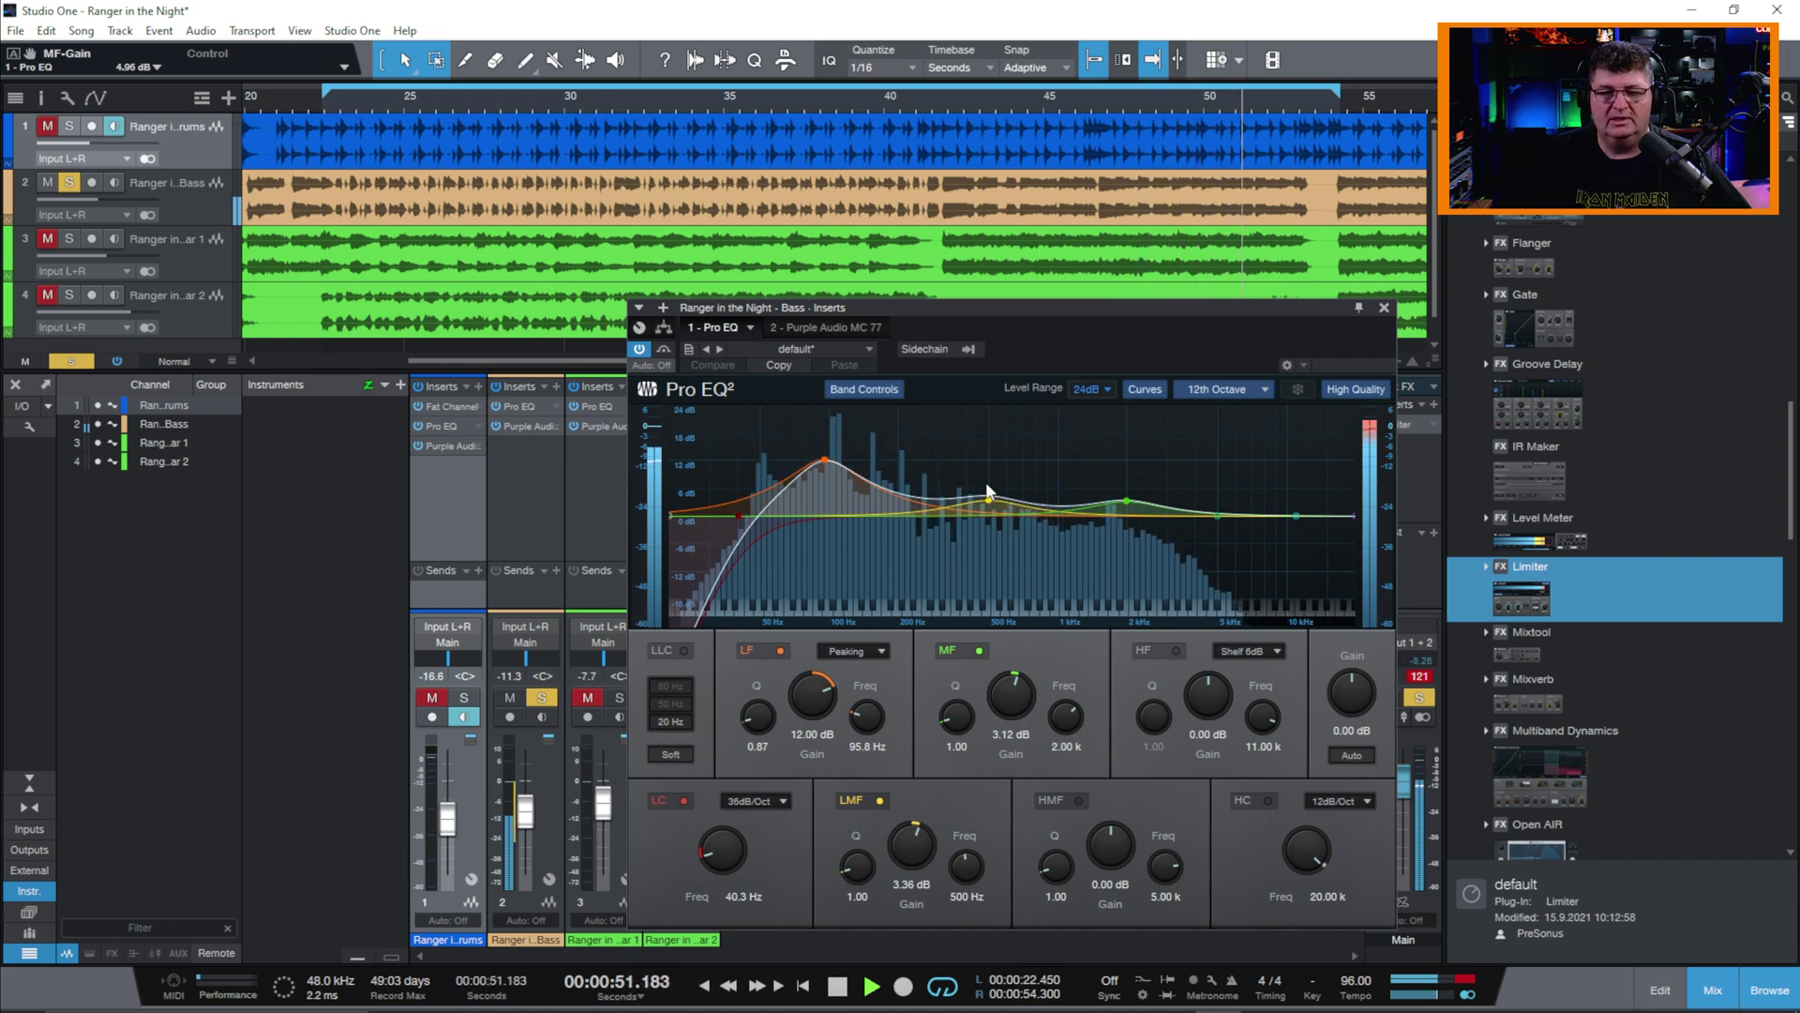
{"action": "left_click", "coordinate": [499, 407]}
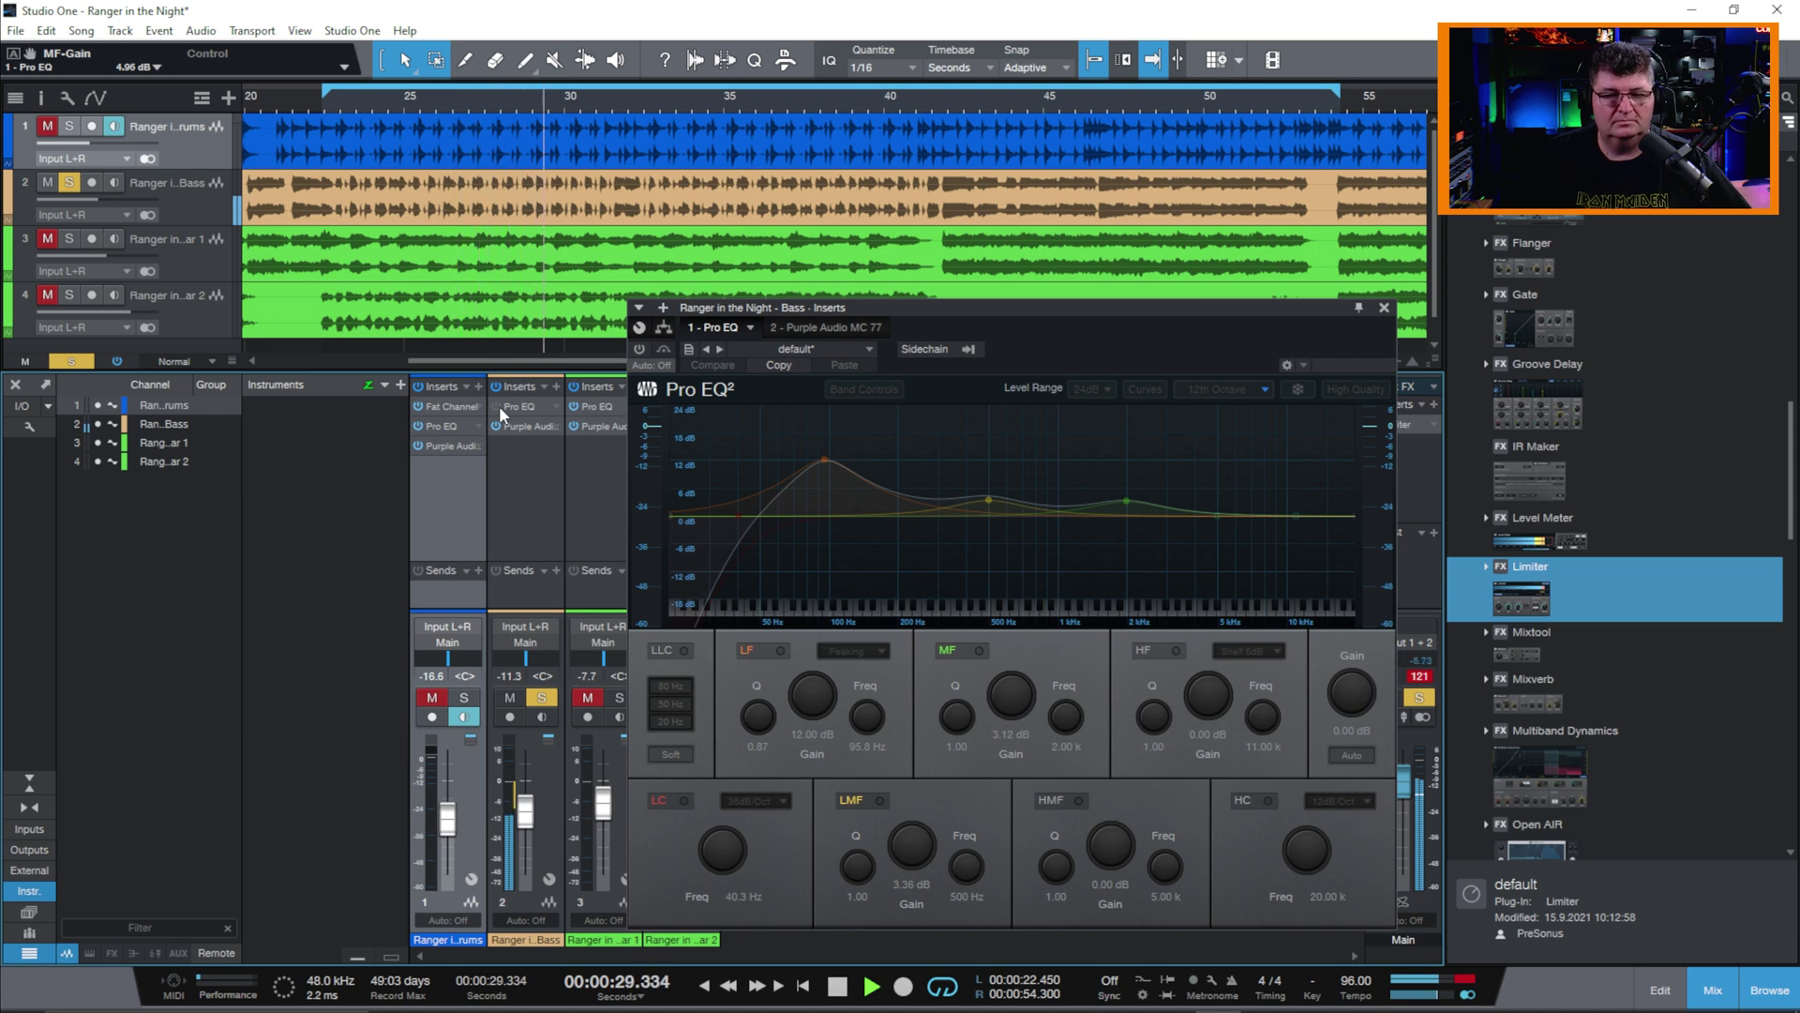
{"action": "left_click", "coordinate": [499, 407]}
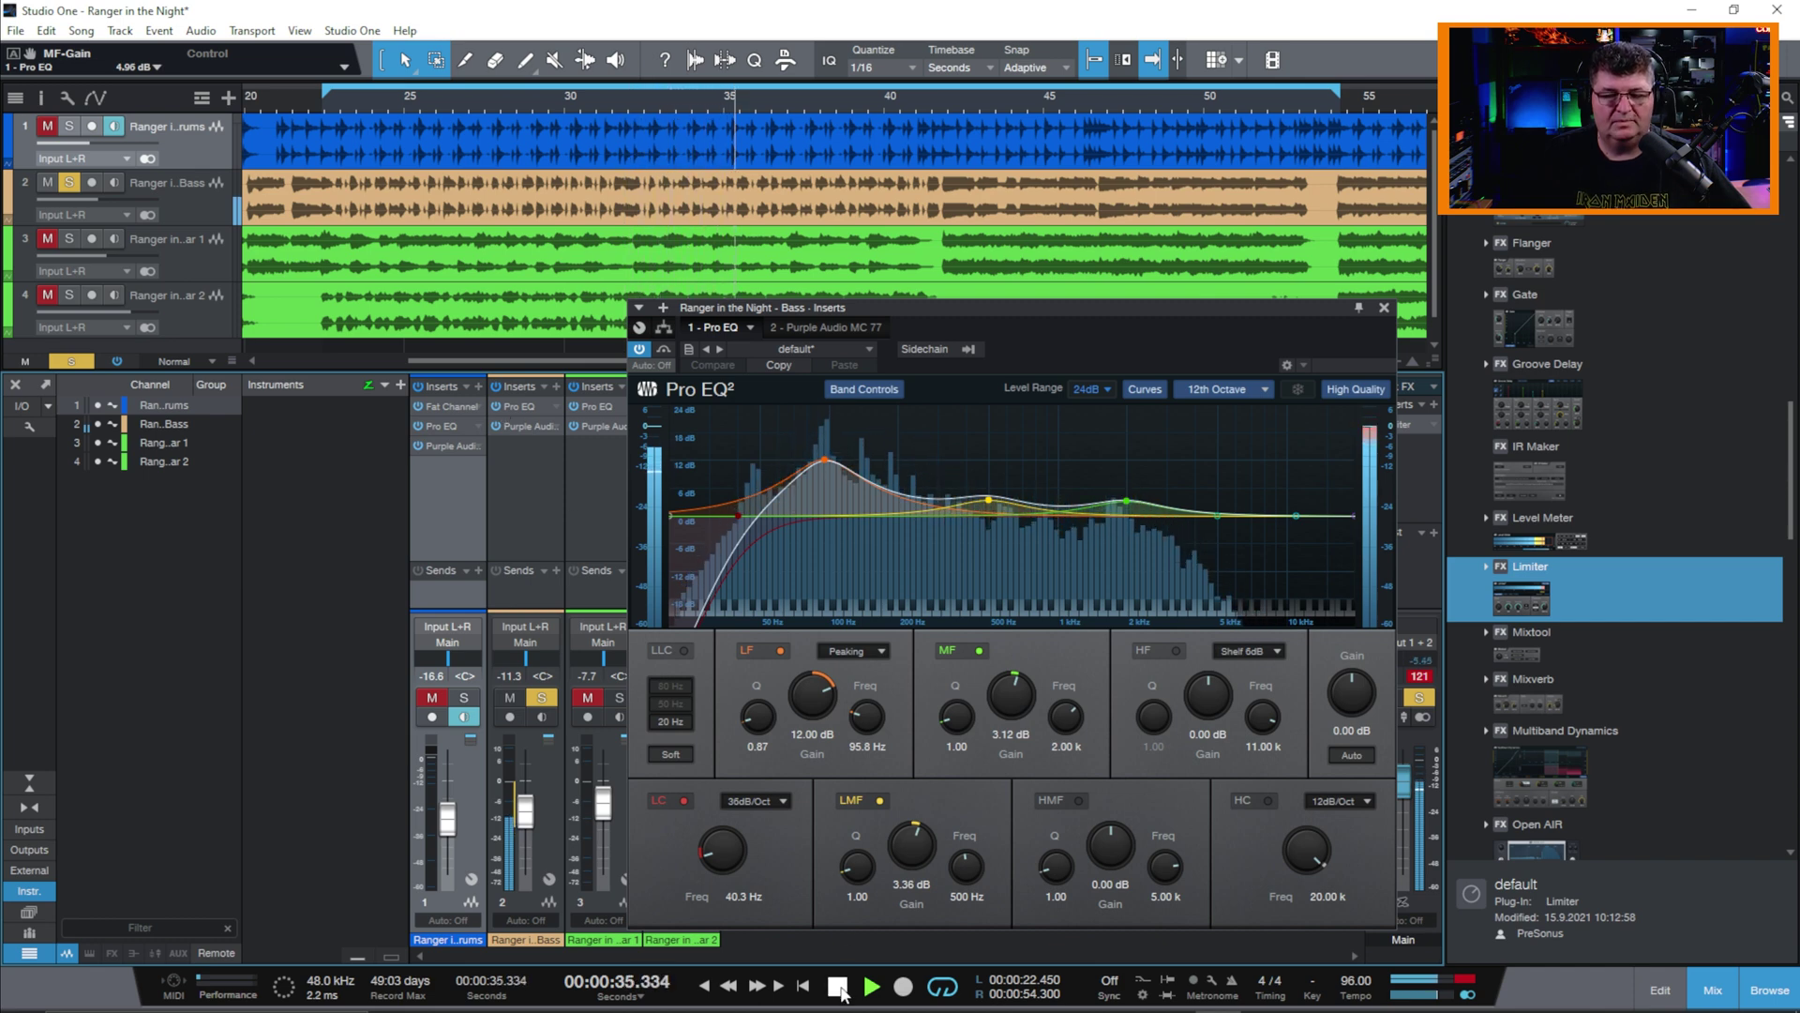
{"action": "key", "text": "space"}
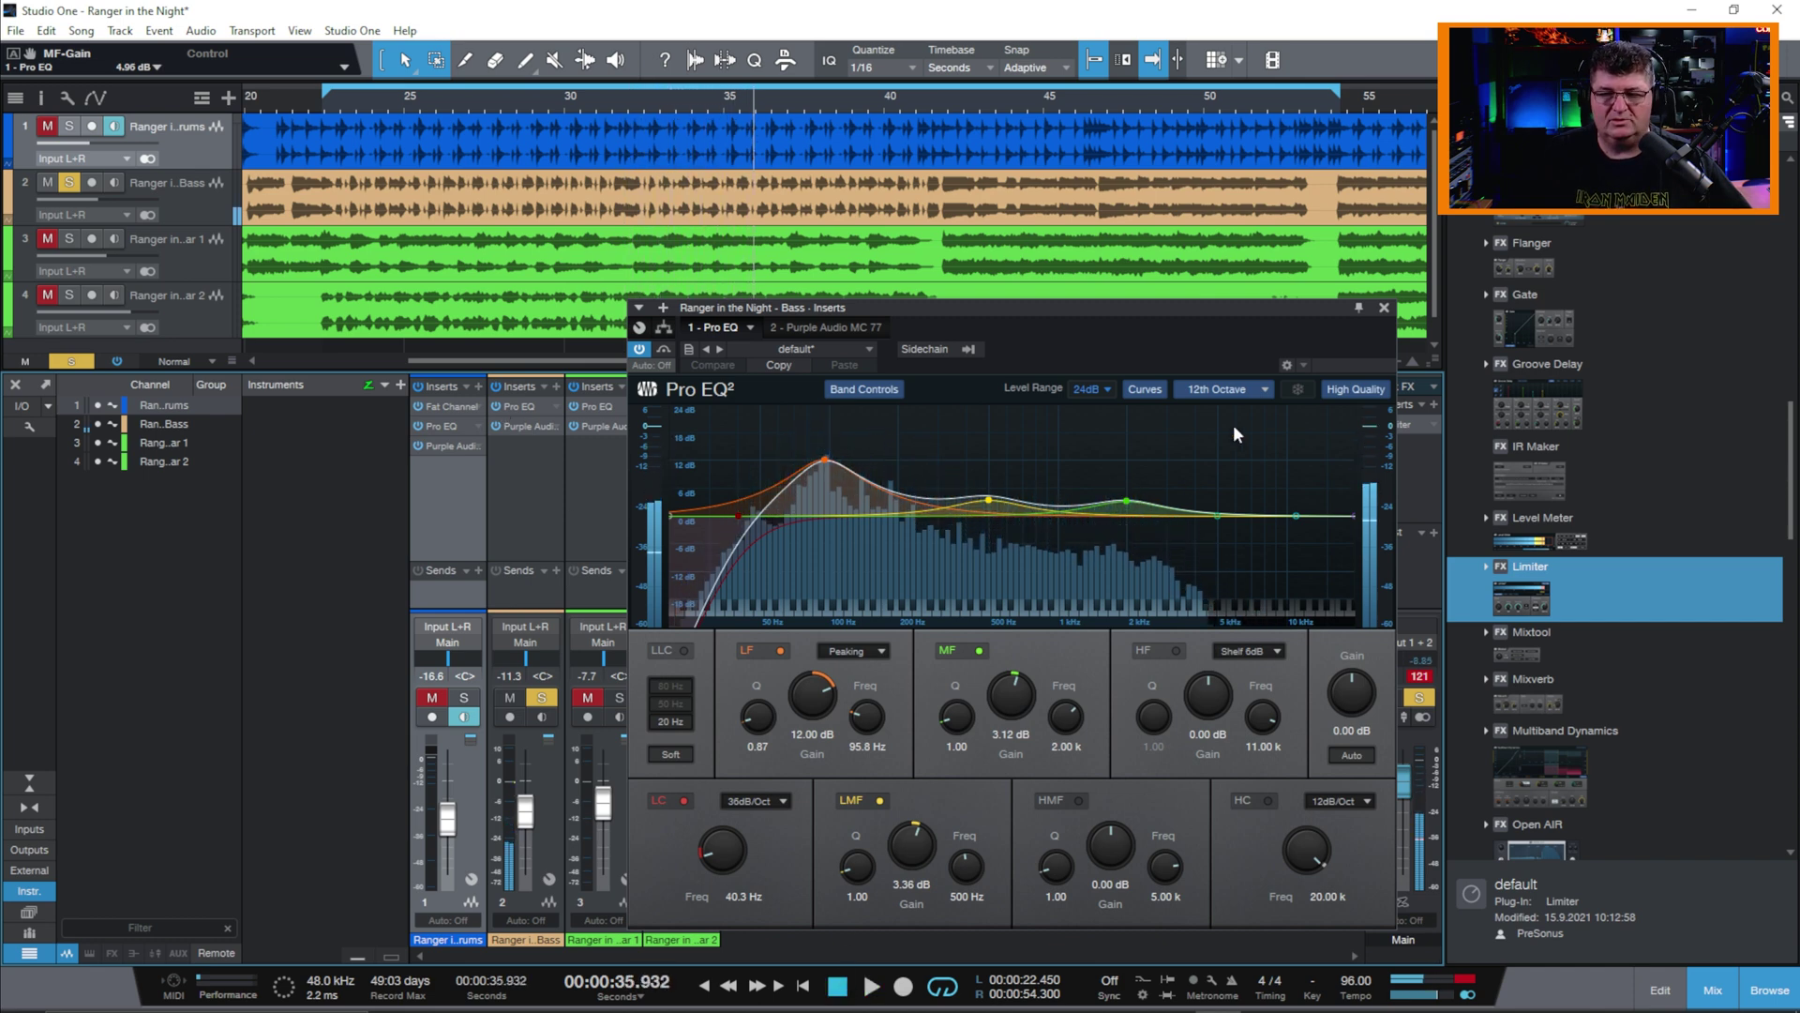
{"action": "left_click", "coordinate": [1384, 308]}
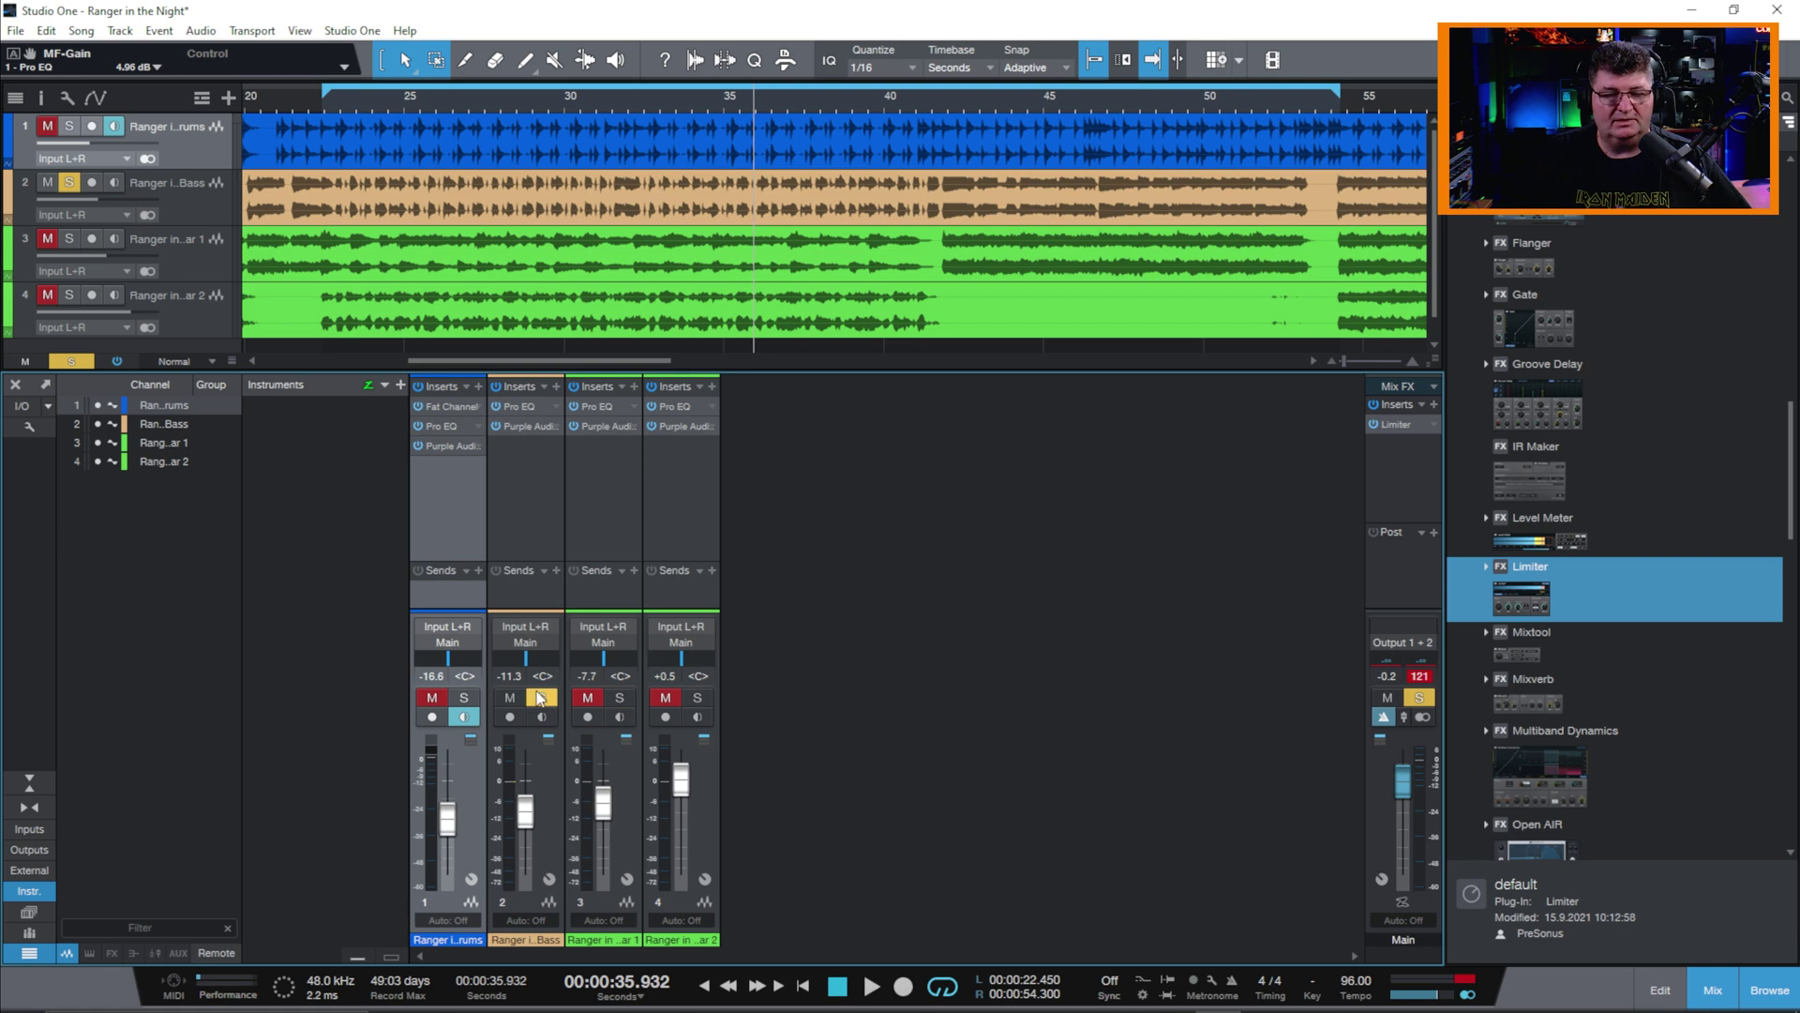
Step: Remove the bass solo, solo Guitar 2, and open and bypass its Pro EQ
{"action": "left_click", "coordinate": [541, 699]}
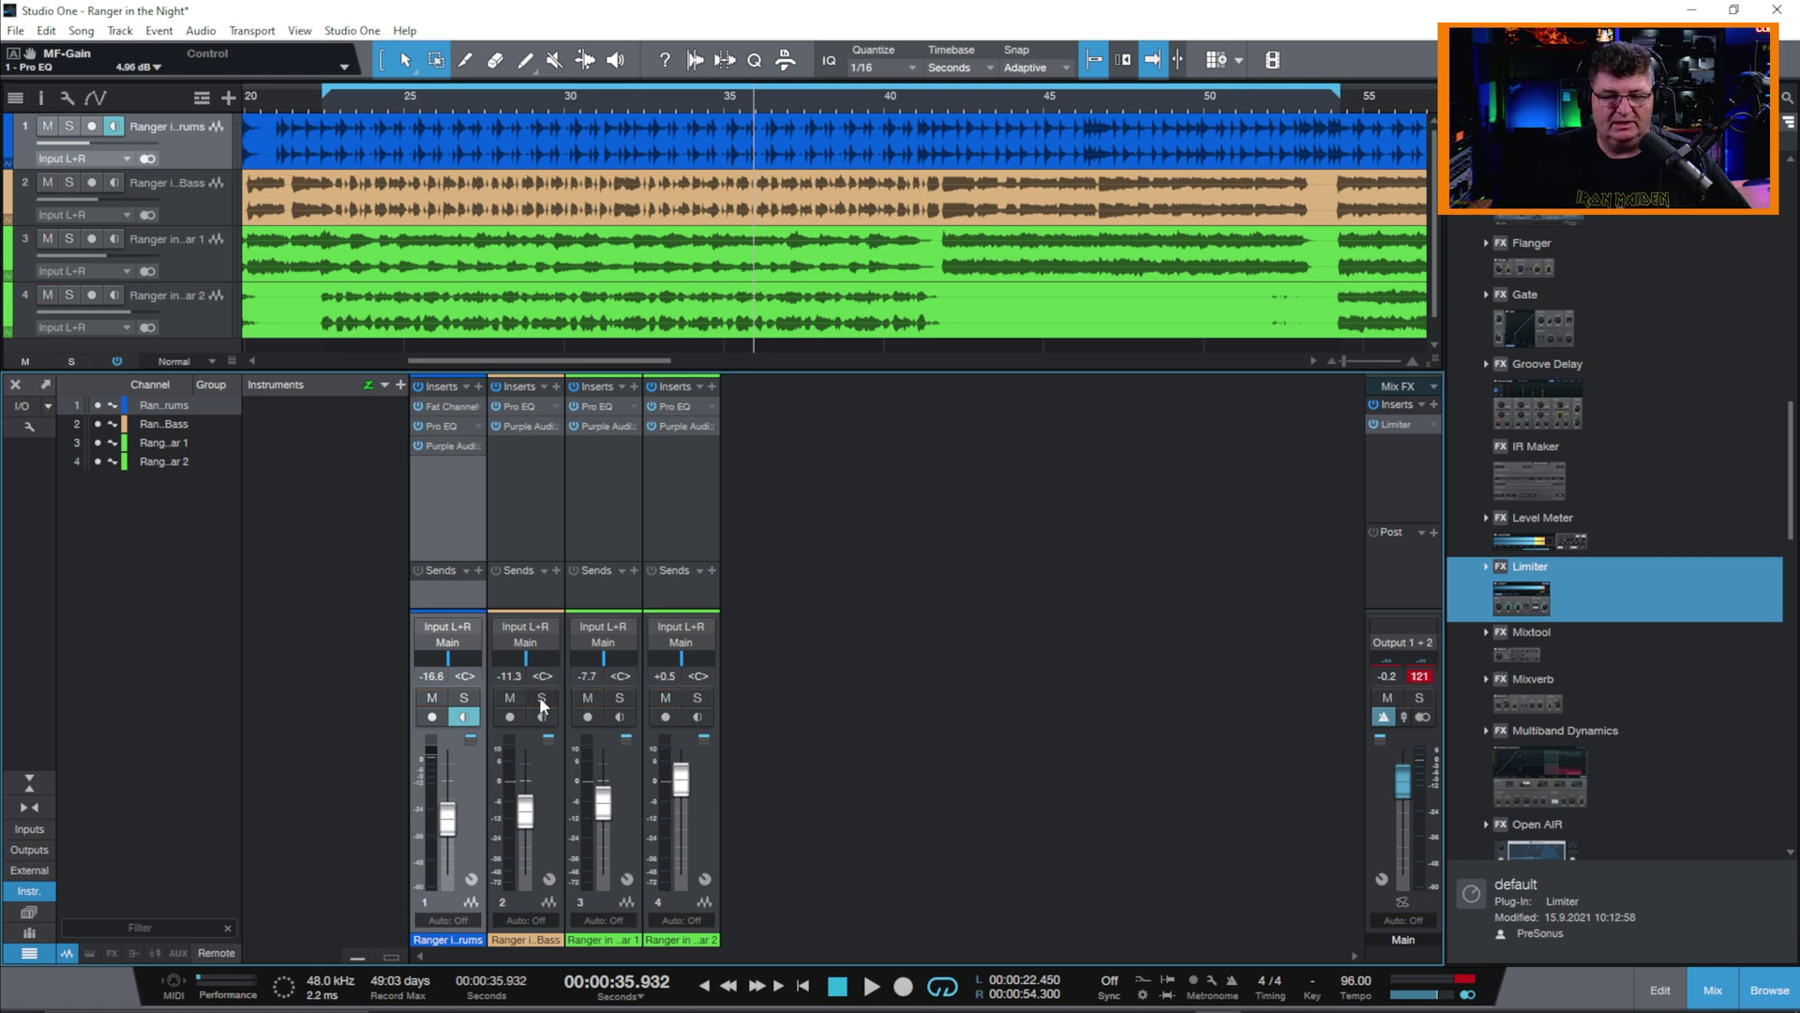
{"action": "left_click", "coordinate": [698, 698]}
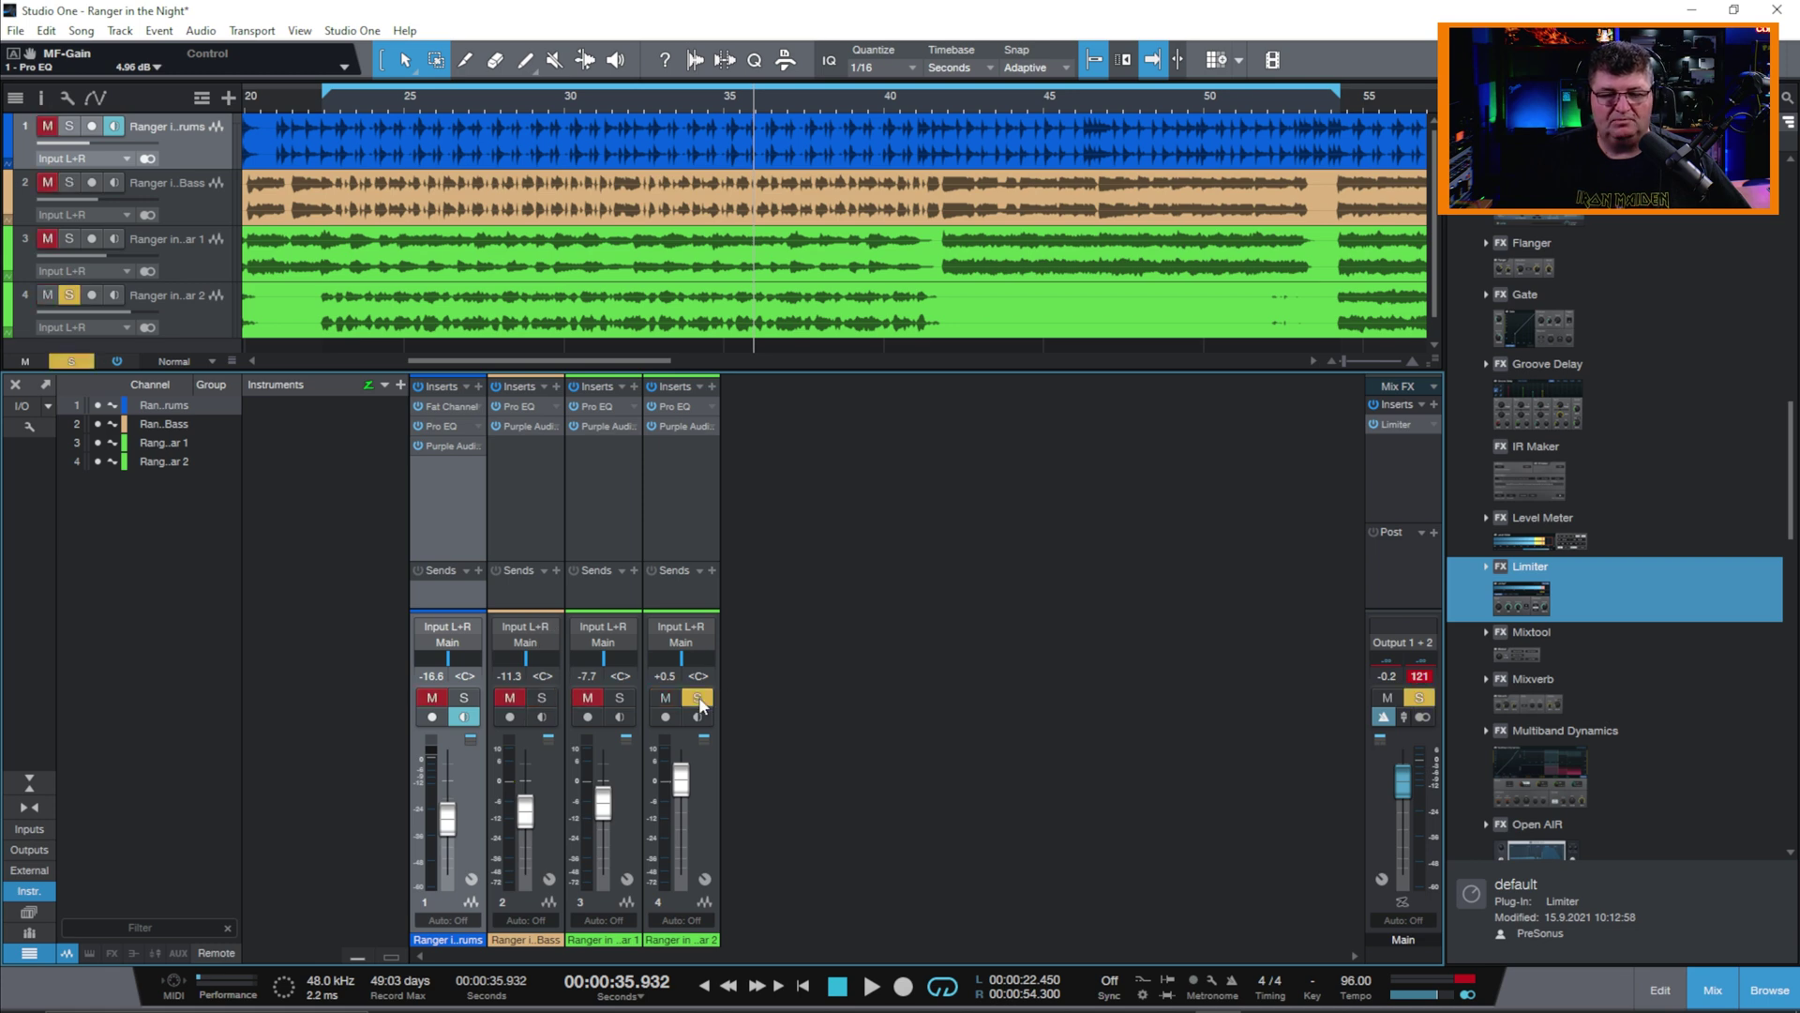
{"action": "left_click", "coordinate": [677, 407]}
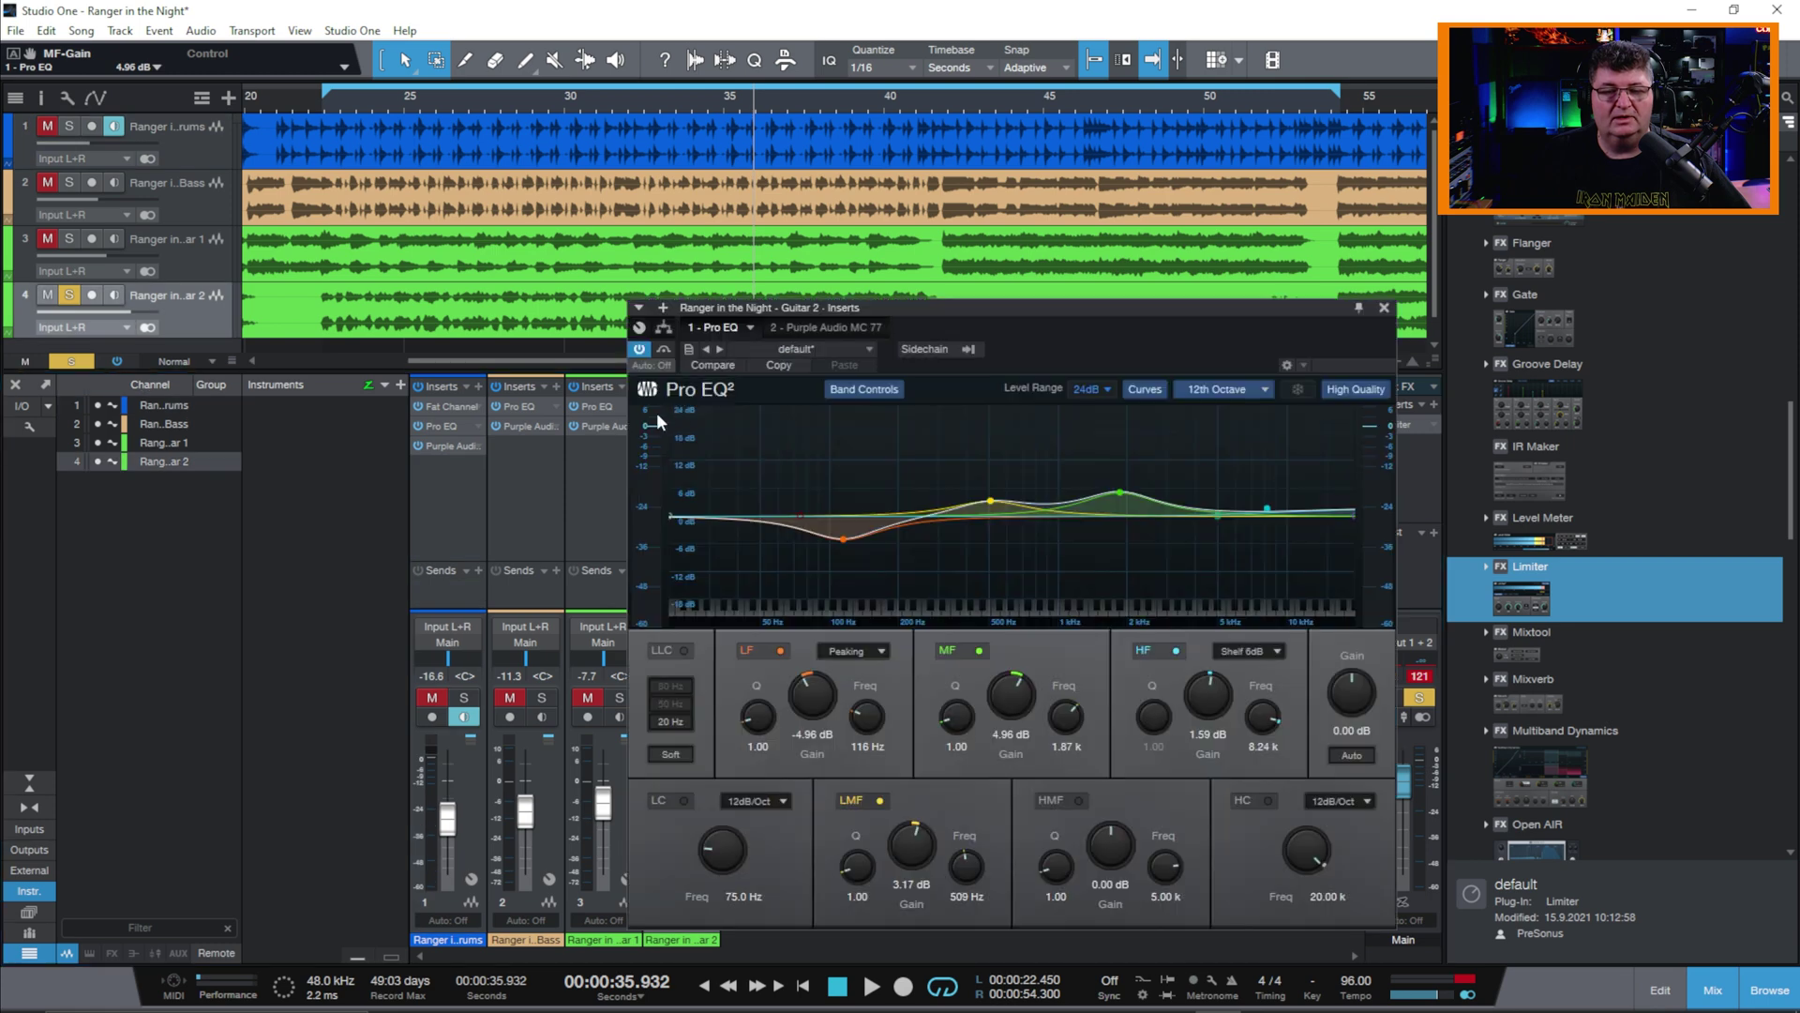
{"action": "left_click", "coordinate": [640, 350]}
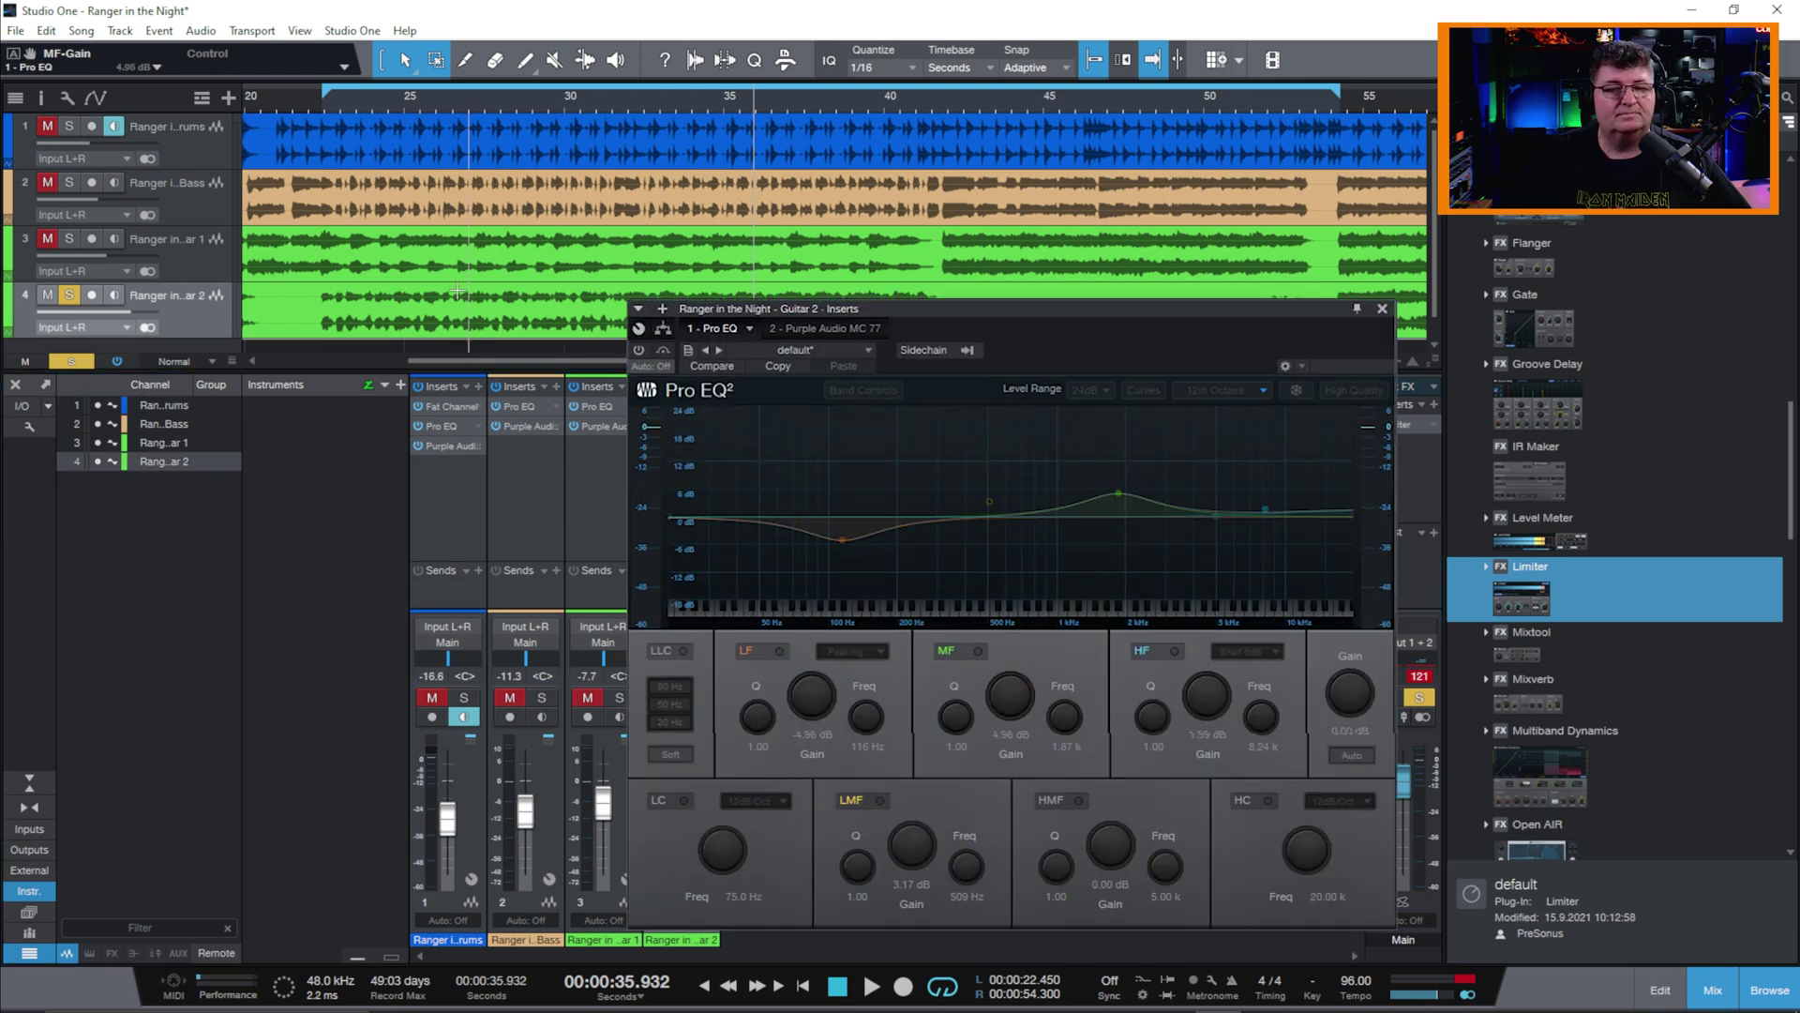
Step: Play the soloed Guitar 2 track from 22.5 seconds and bypass the drums' Pro EQ
{"action": "left_click", "coordinate": [330, 125]}
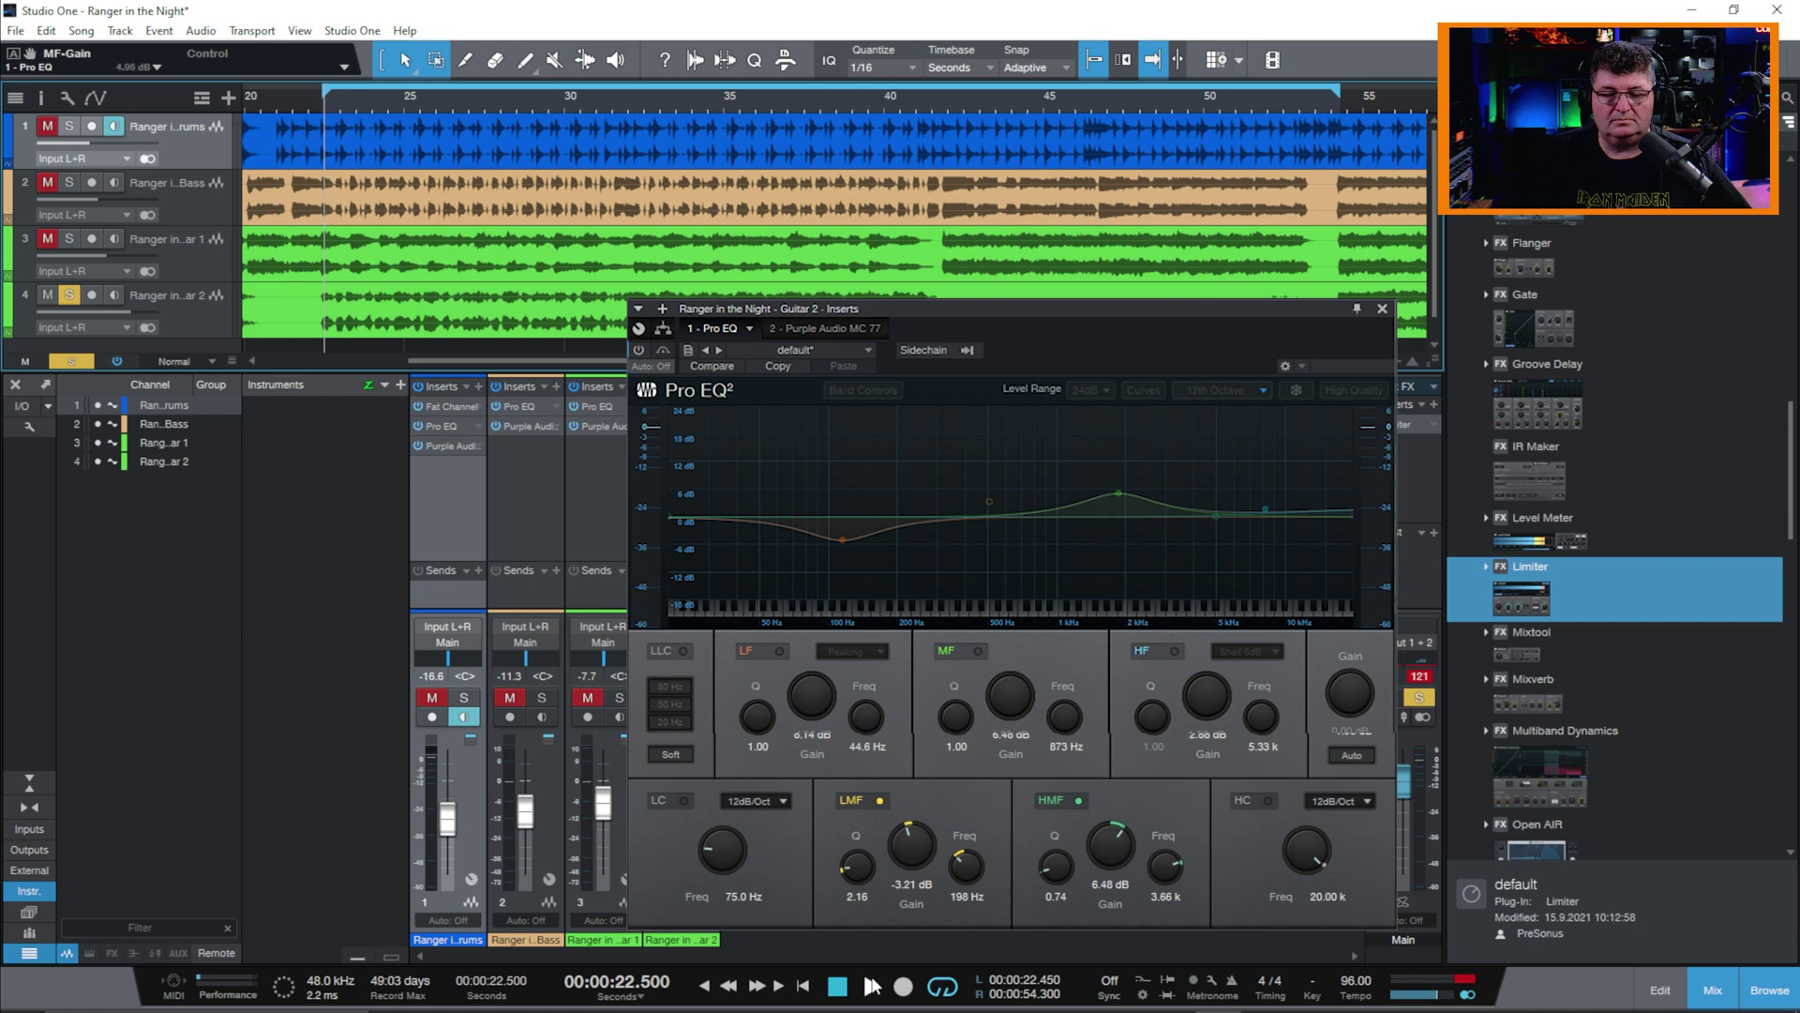
{"action": "left_click", "coordinate": [872, 985]}
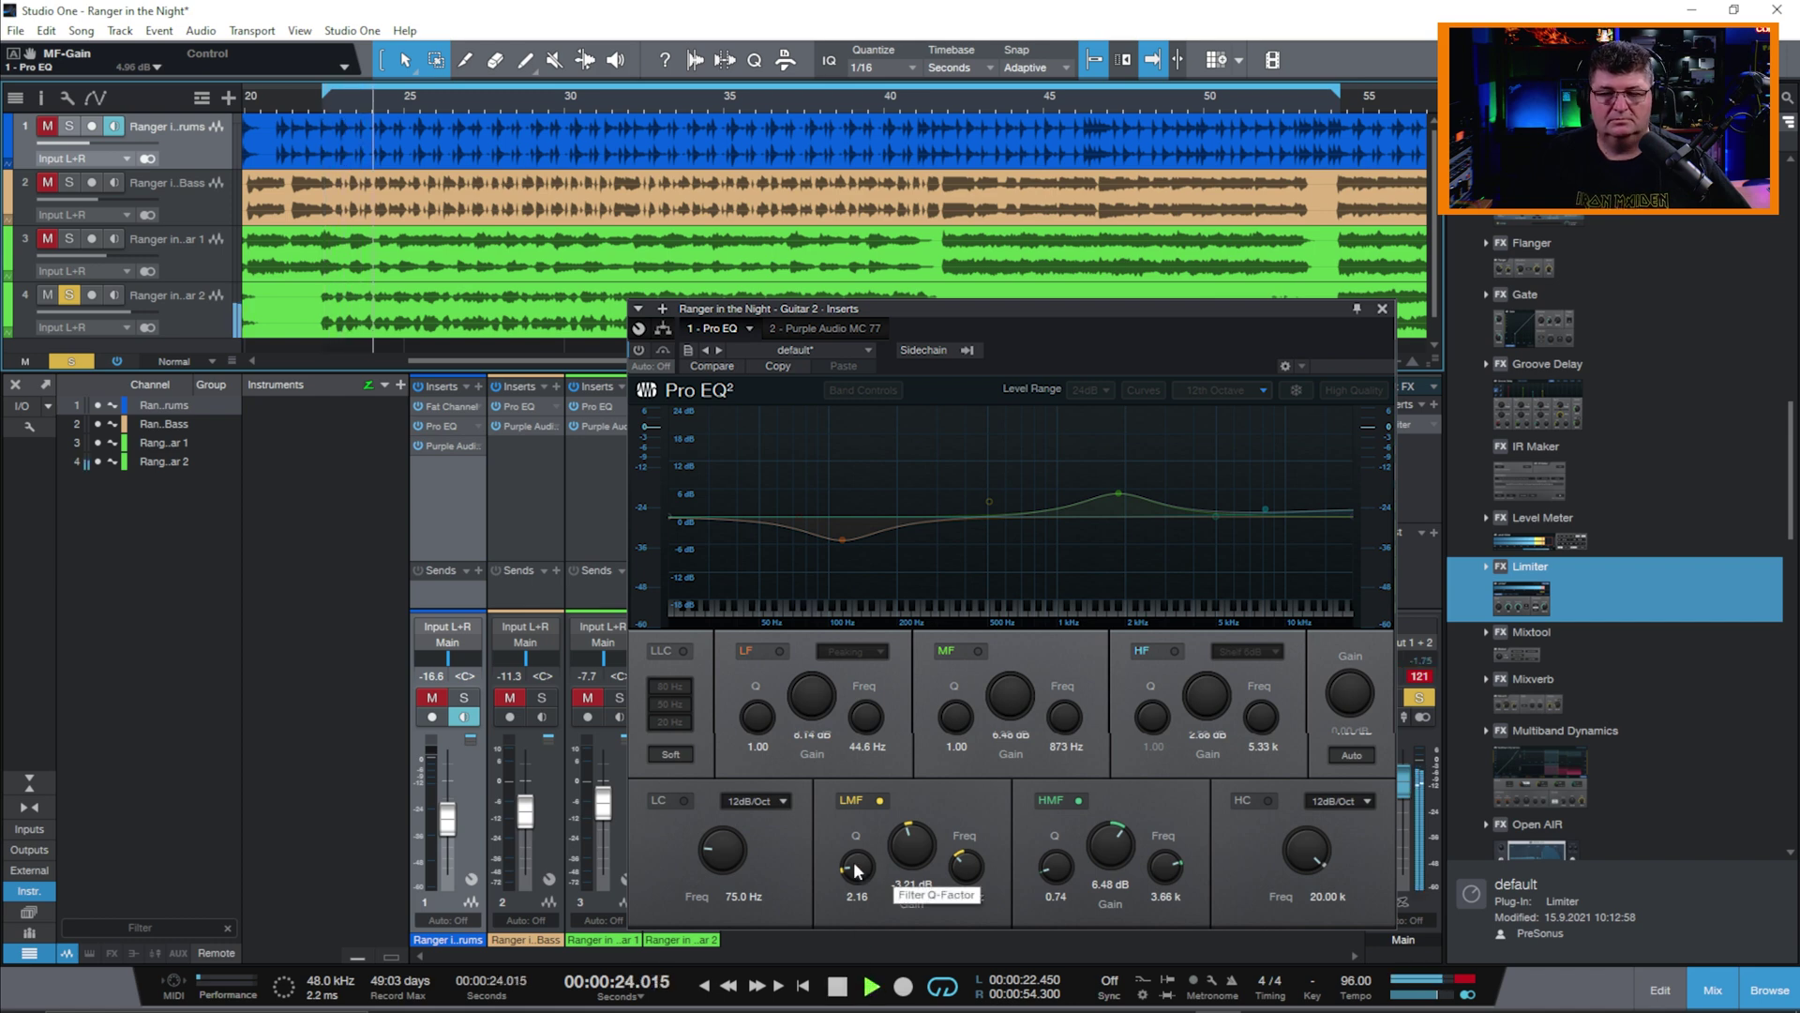
{"action": "left_click", "coordinate": [418, 426]}
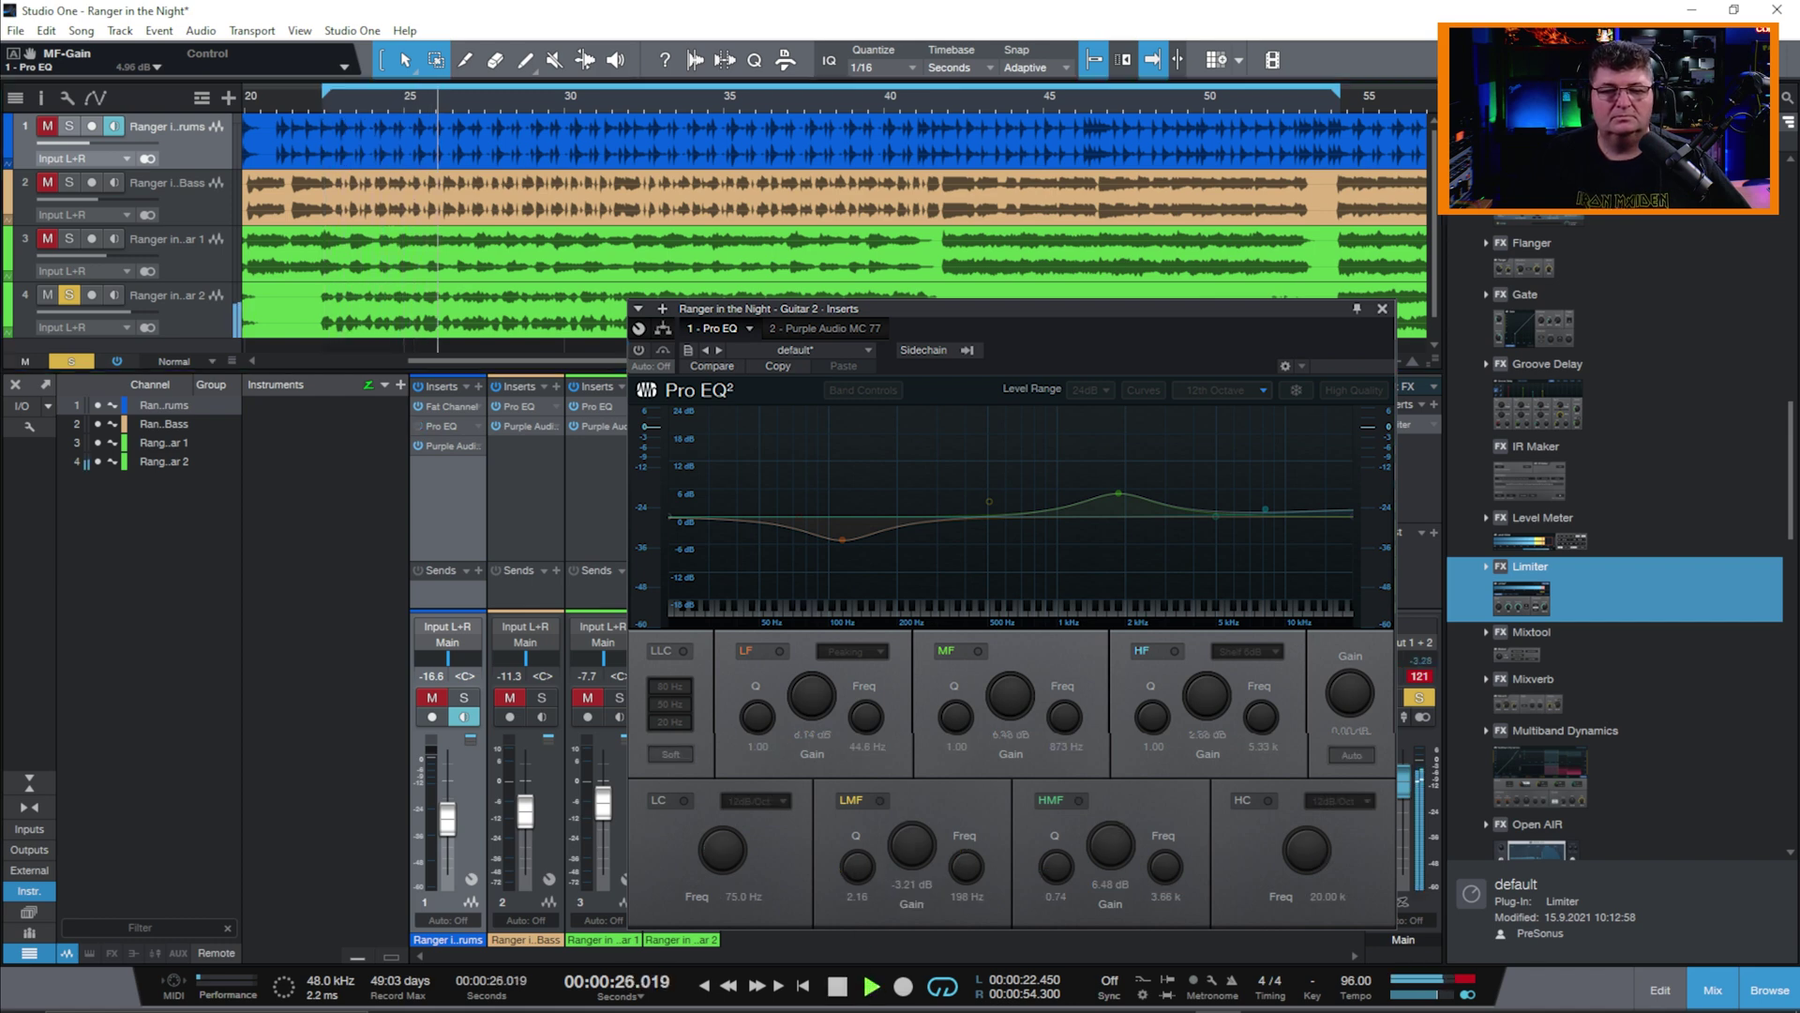
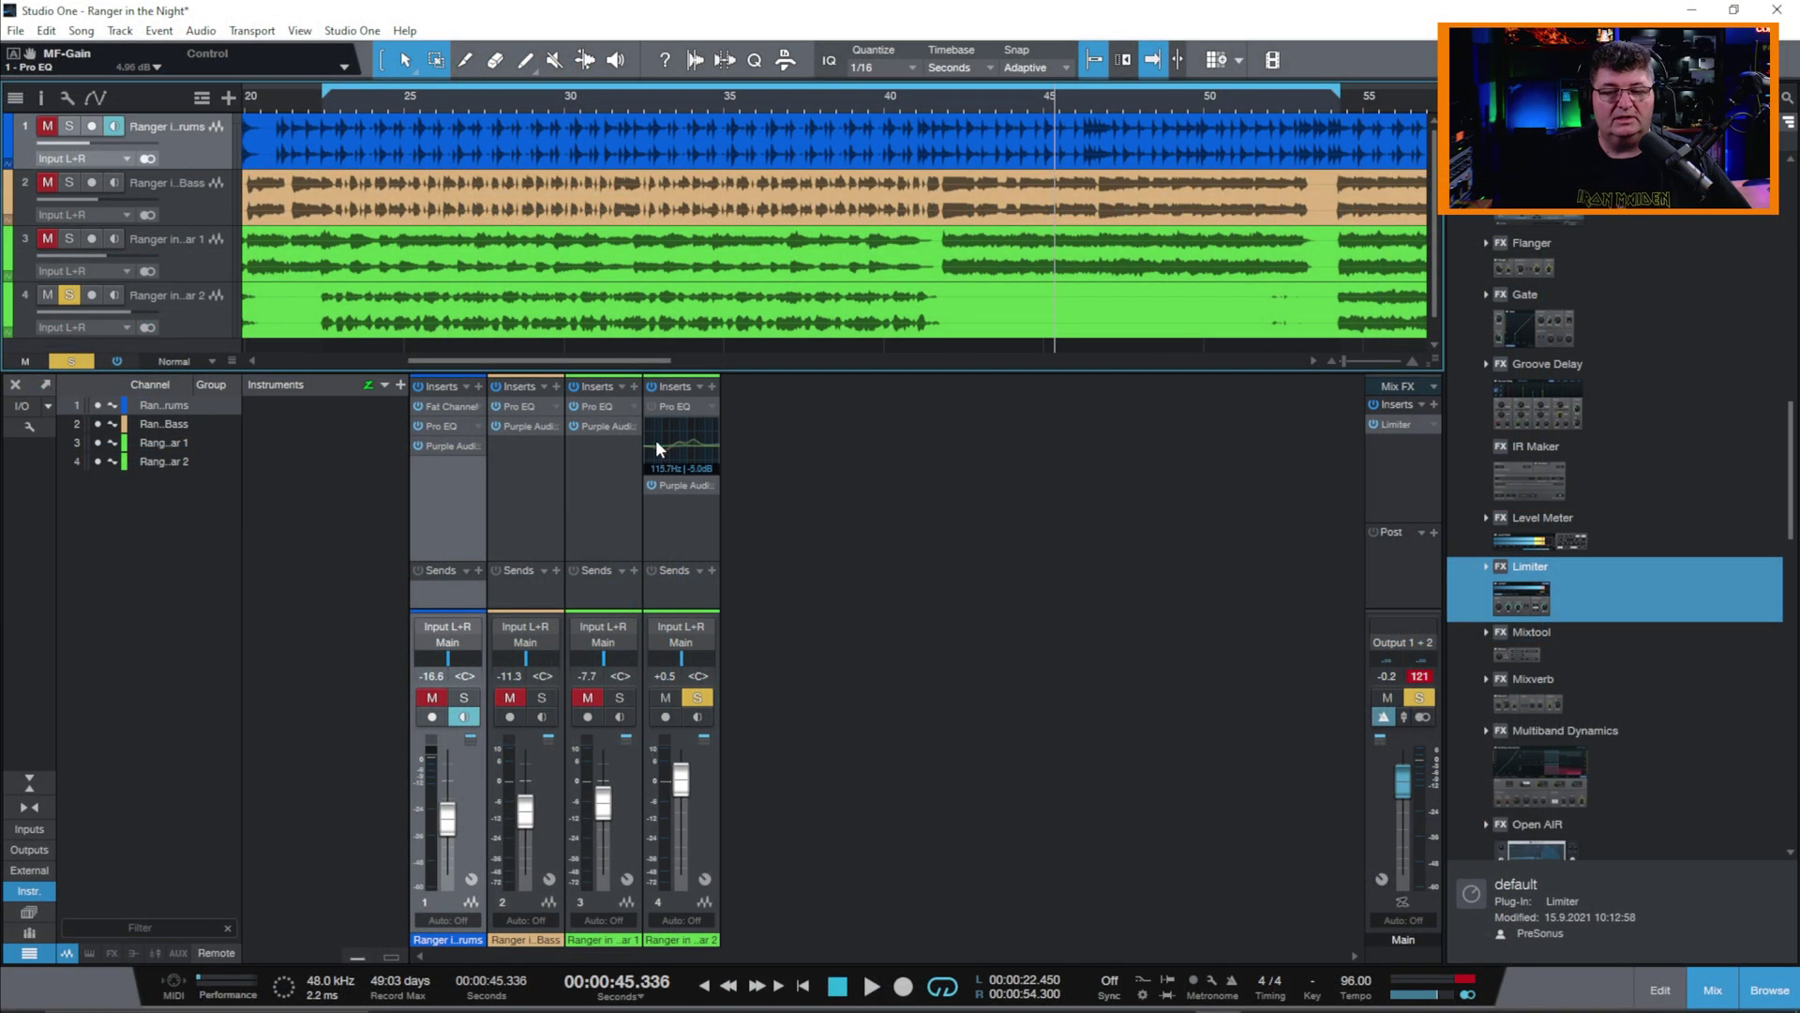
Step: Bypass Guitar 1's Pro EQ, remove the Guitar 2 solo, and play the full mix from 22.5 seconds
{"action": "left_click", "coordinate": [574, 408]}
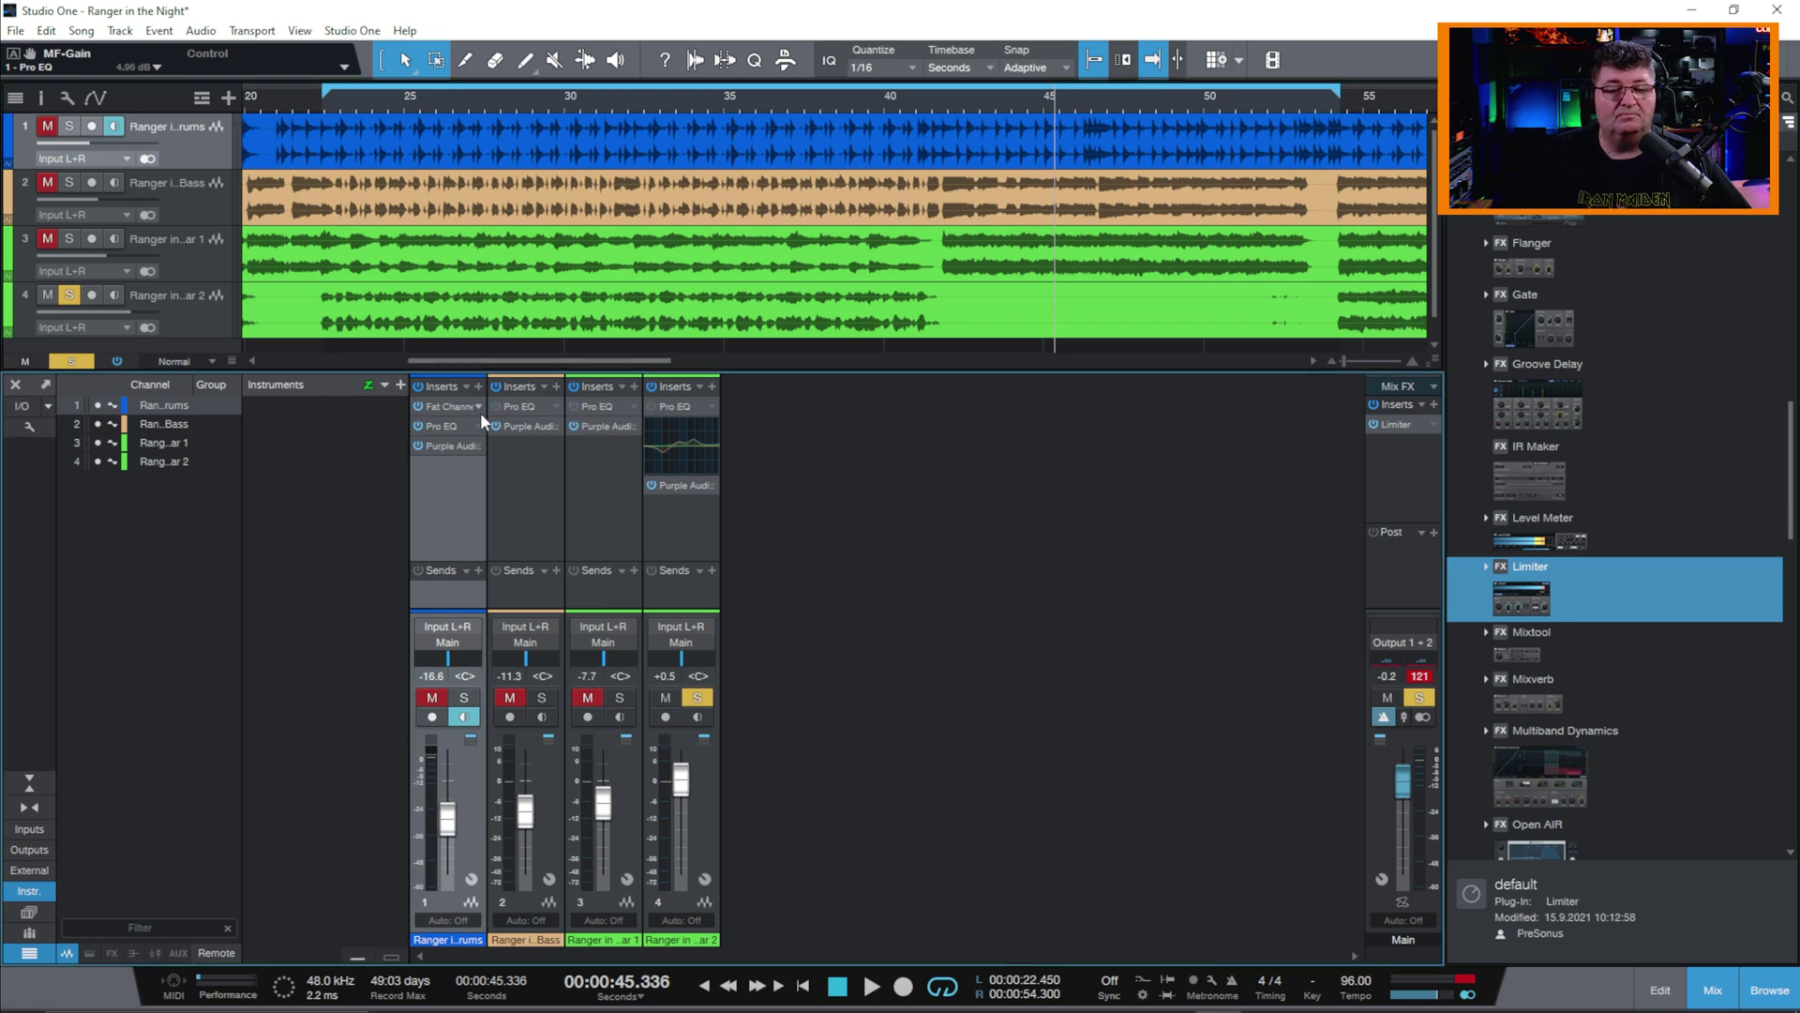
{"action": "left_click", "coordinate": [324, 131]}
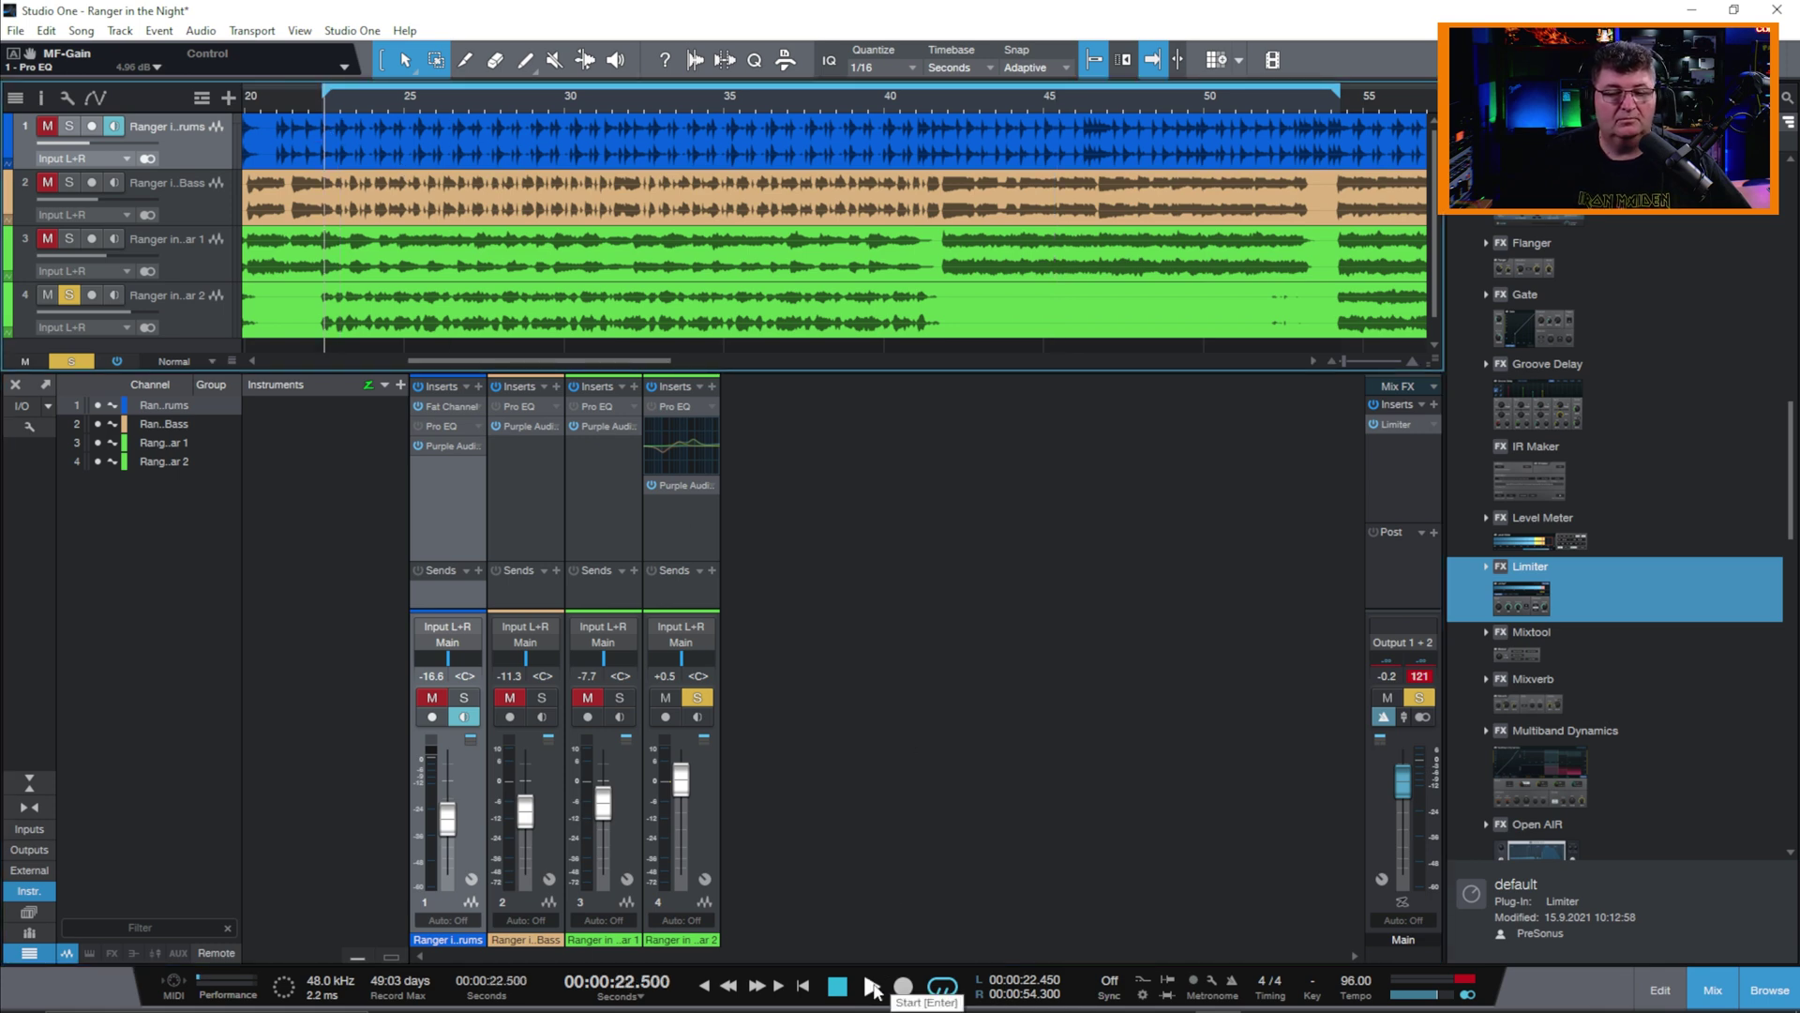
{"action": "left_click", "coordinate": [698, 698]}
{"action": "key", "text": "space"}
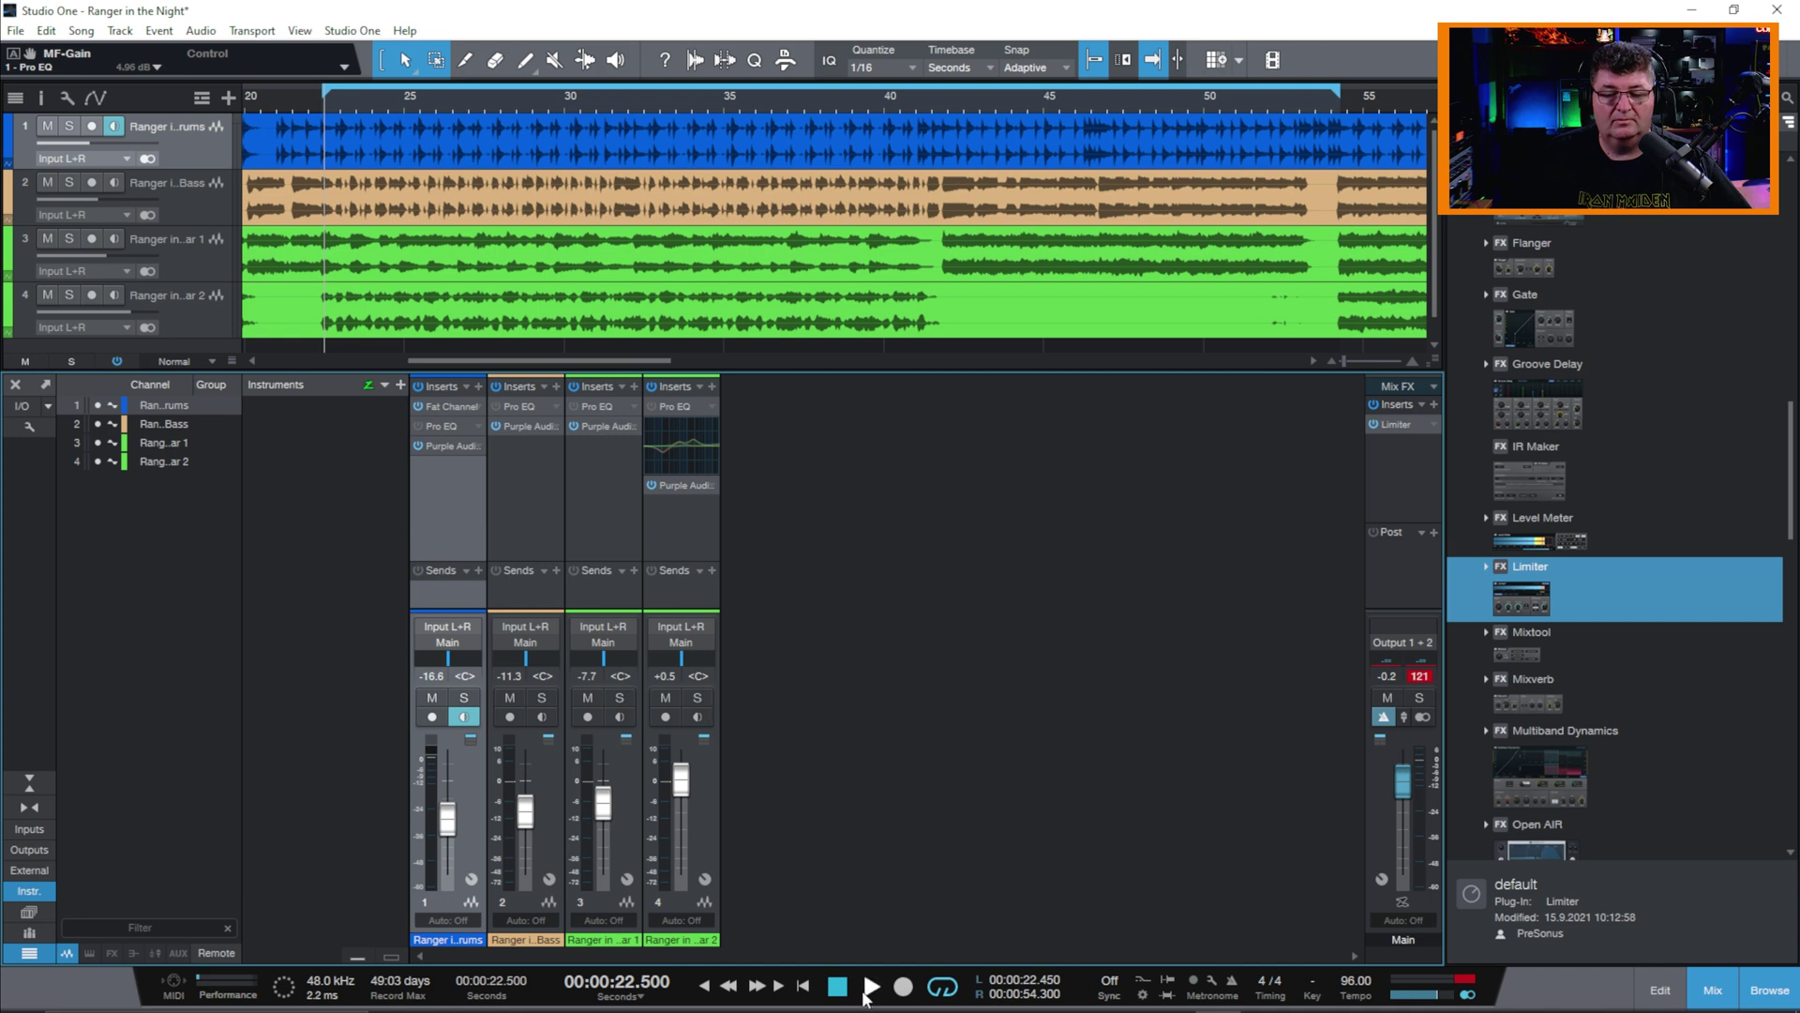
Step: Activate the Pro EQ on the drums, bass, Guitar 1 and Guitar 2 one after another while the full mix plays
{"action": "left_click", "coordinate": [418, 426]}
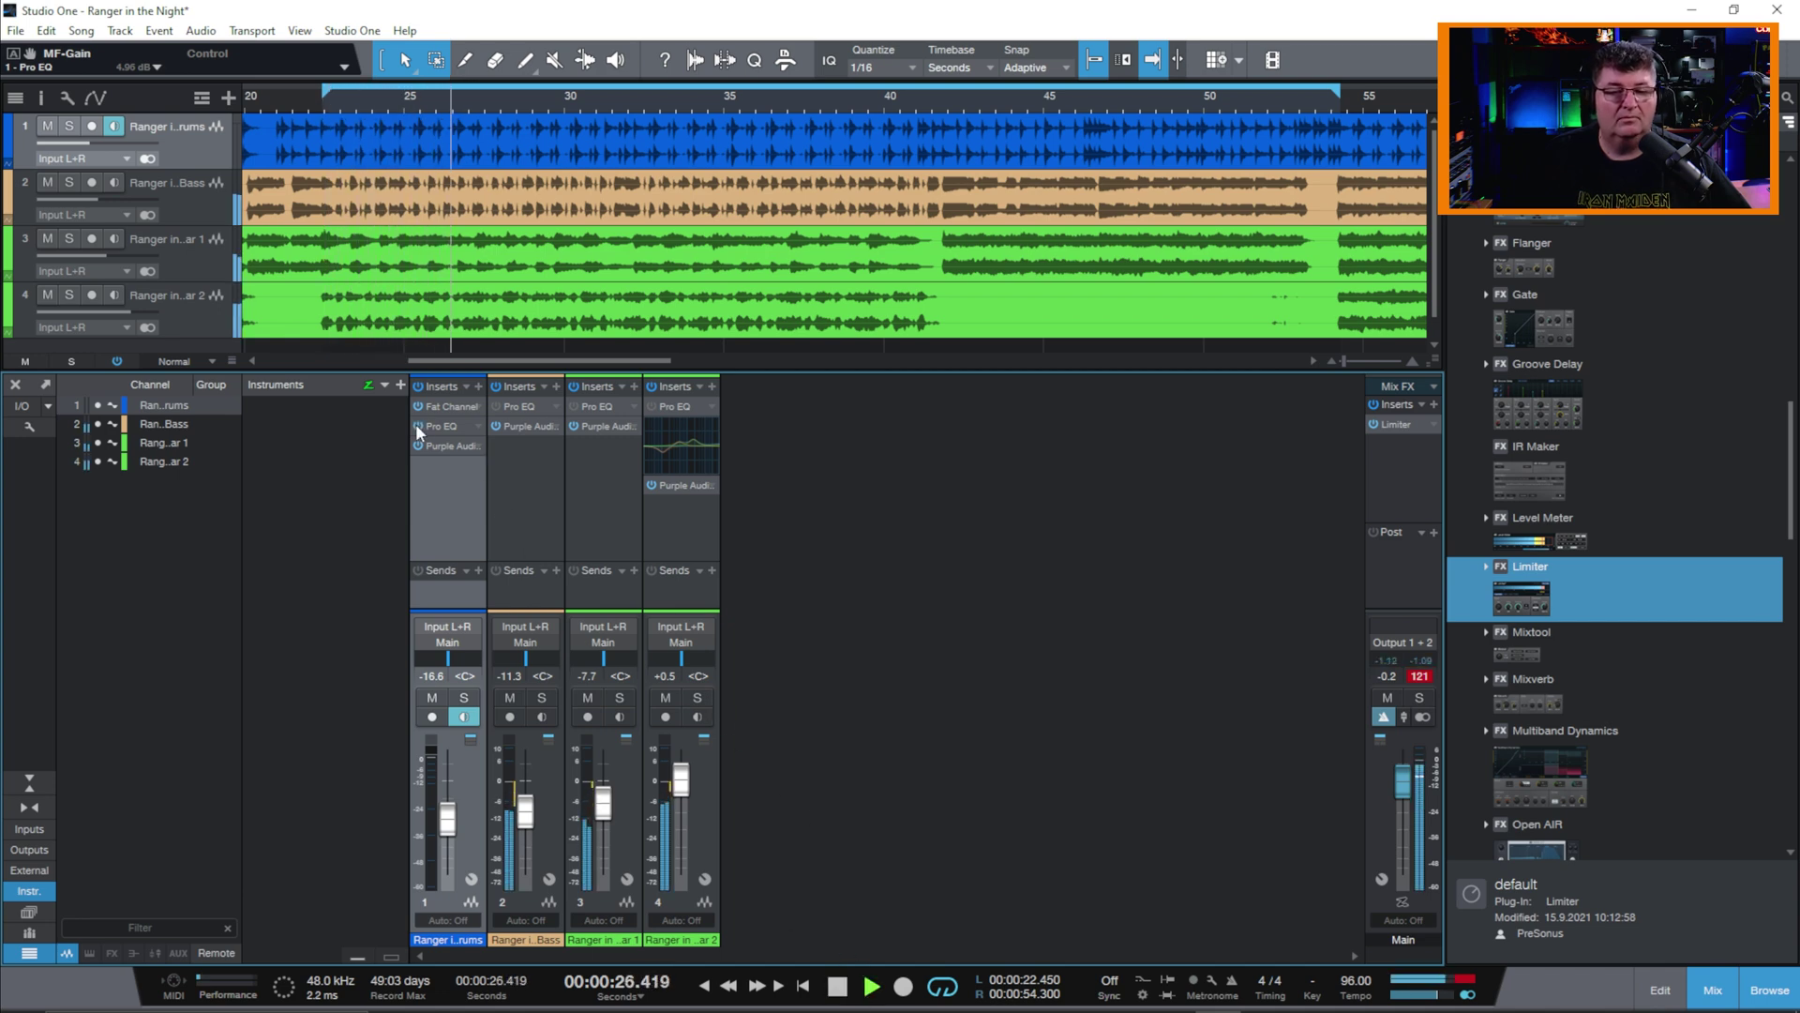
{"action": "left_click", "coordinate": [495, 407]}
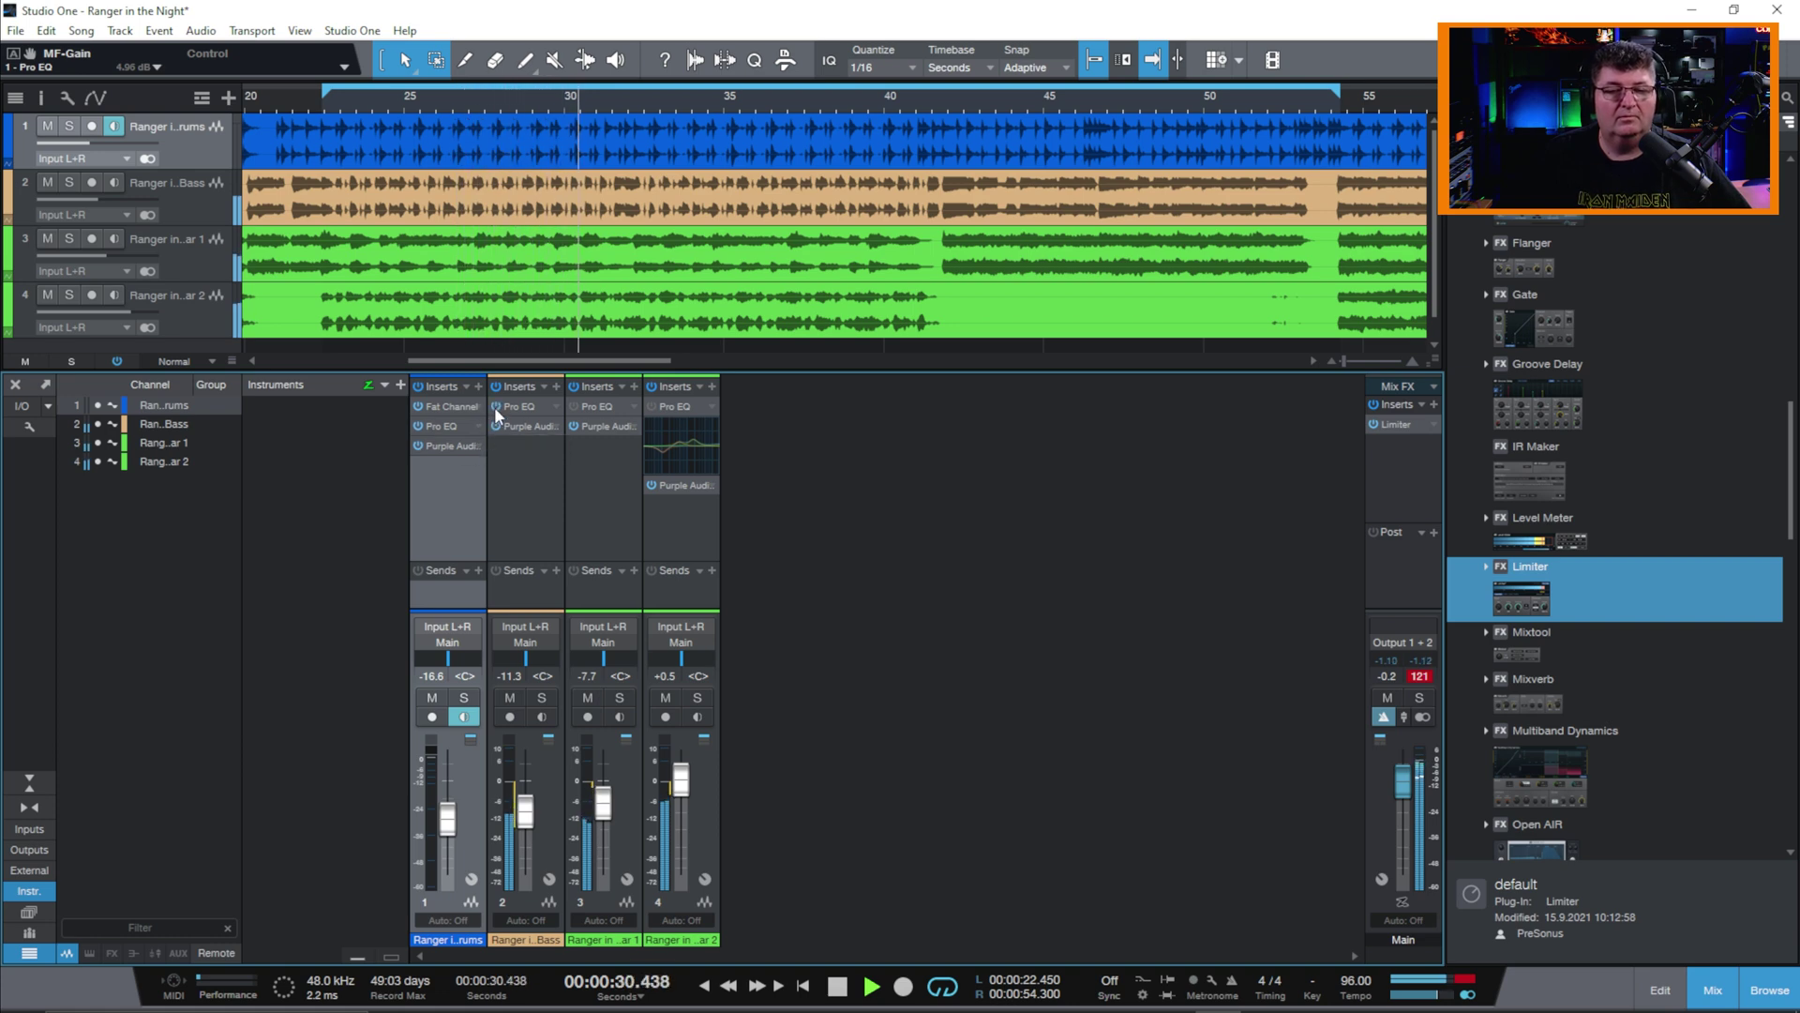
{"action": "left_click", "coordinate": [574, 407]}
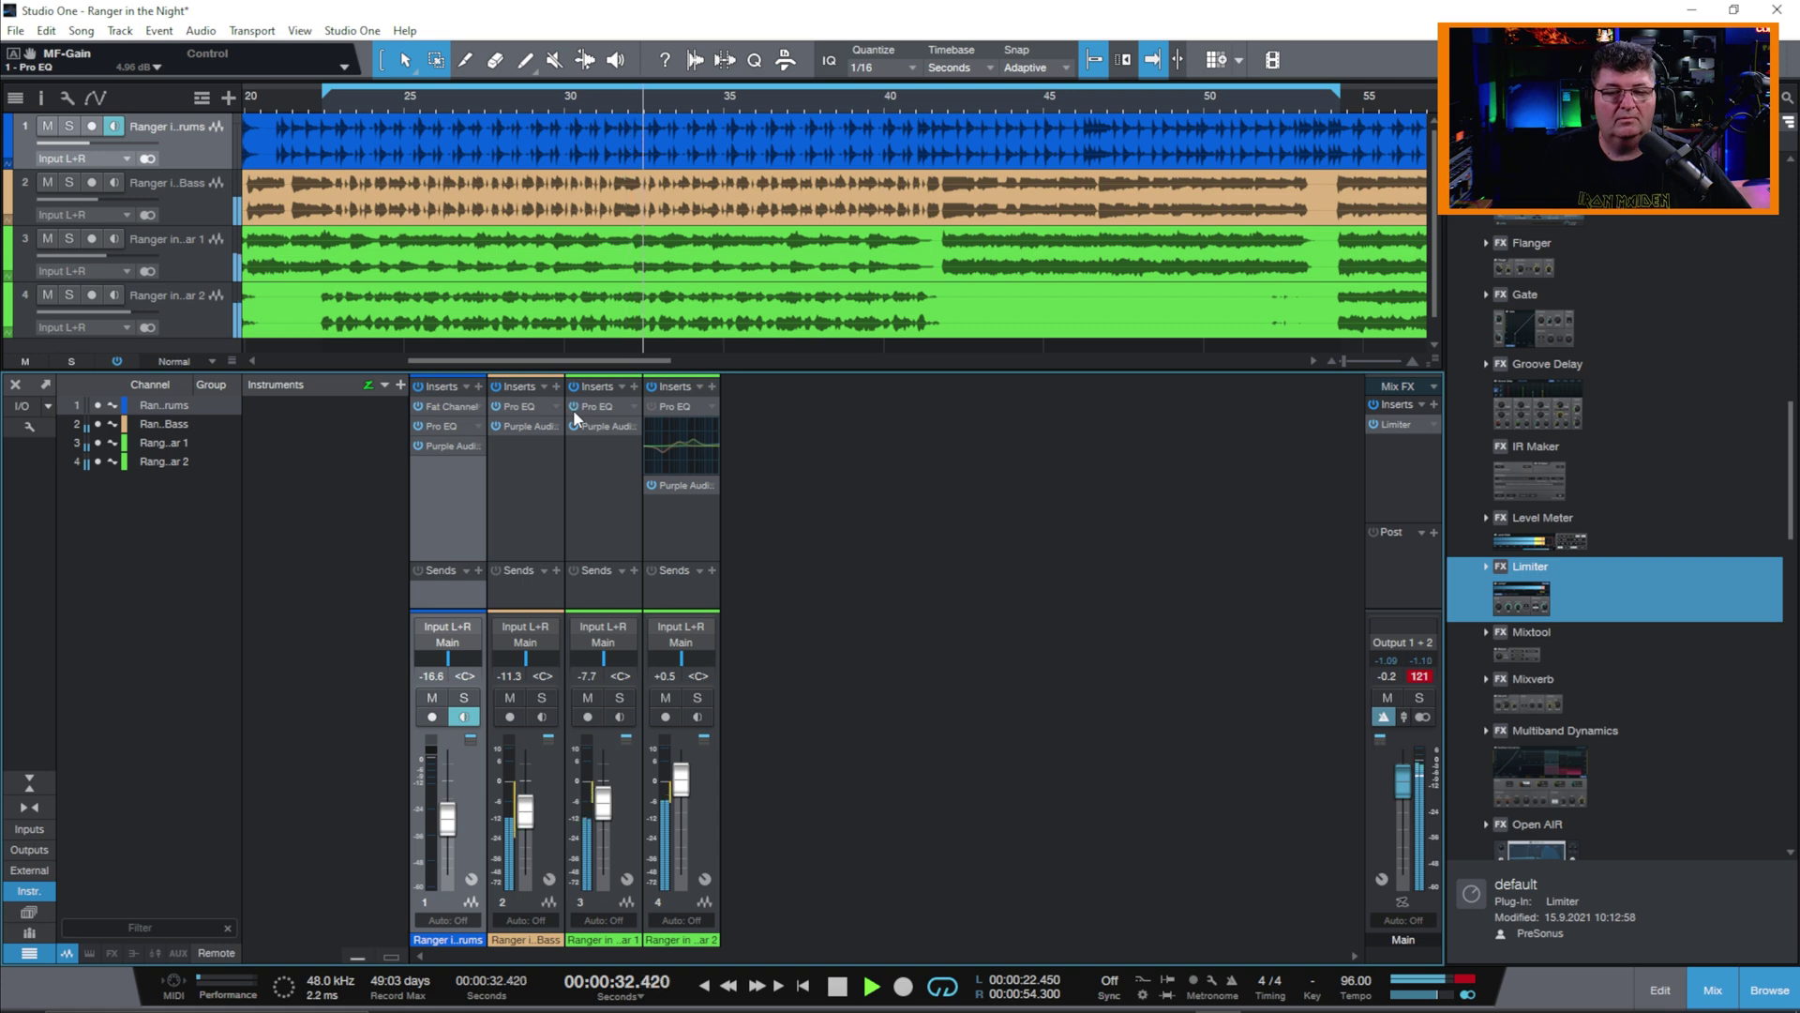
{"action": "left_click", "coordinate": [649, 408]}
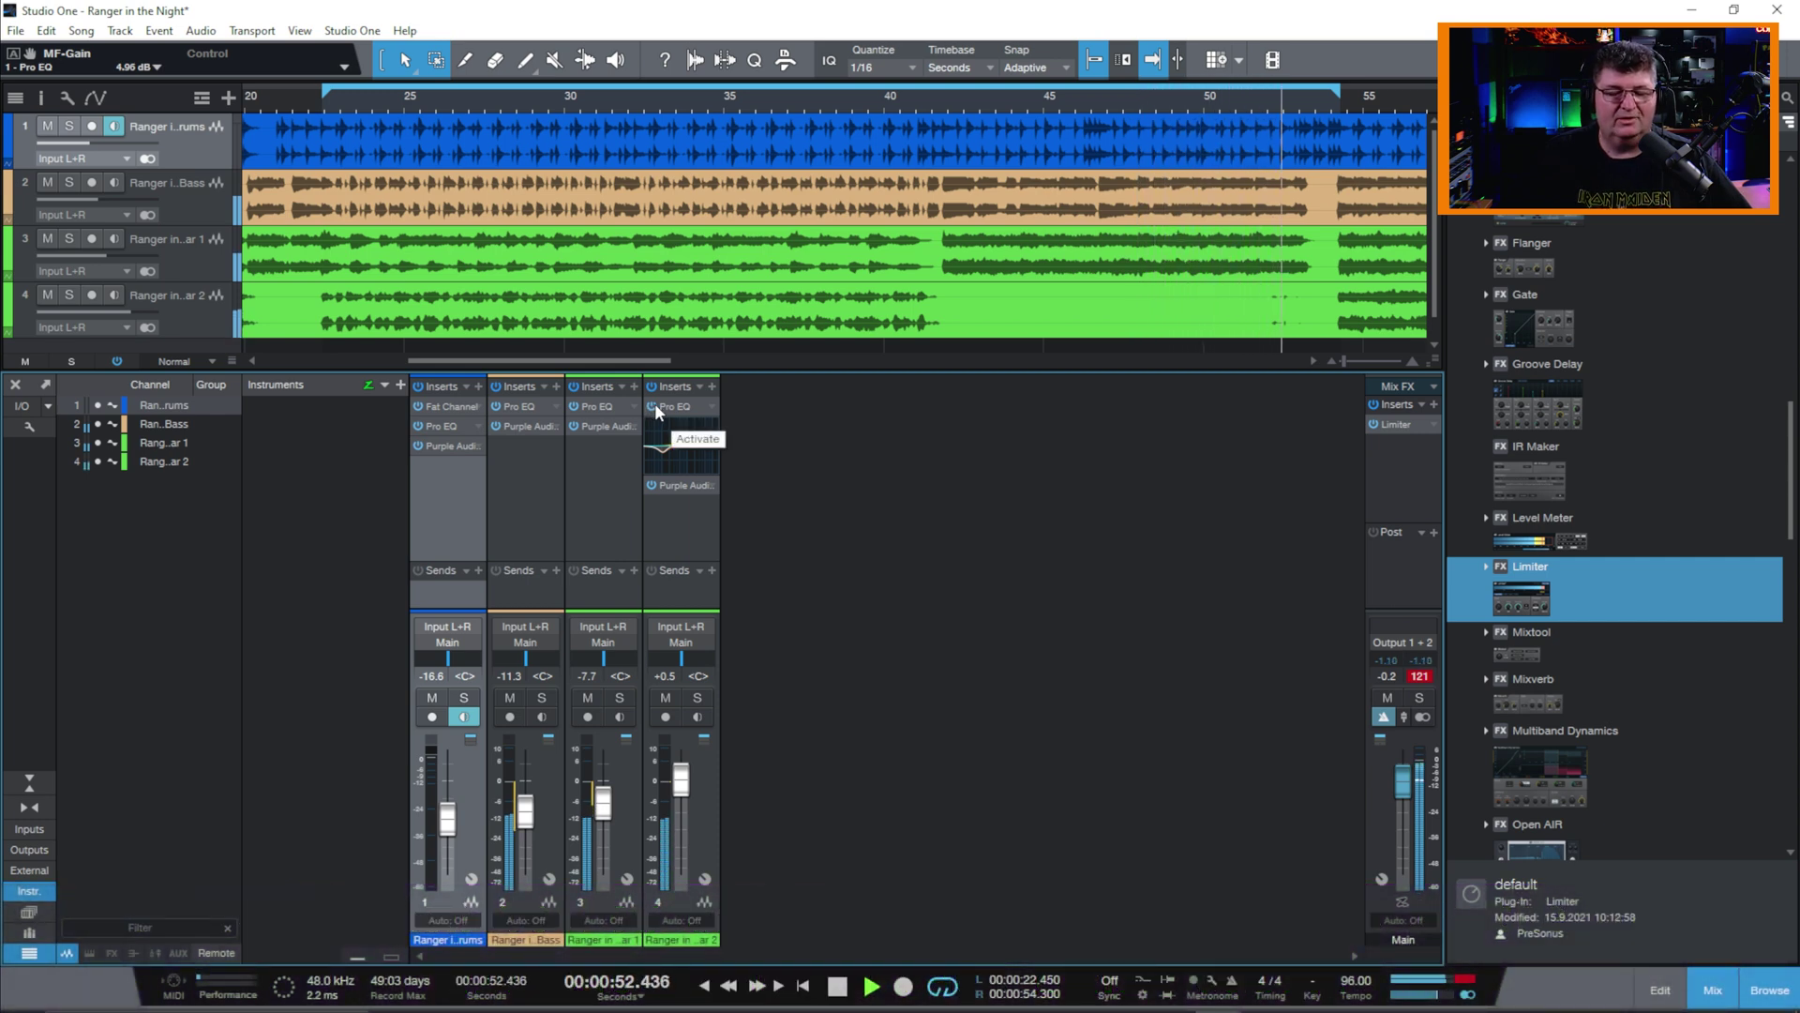
{"action": "left_click", "coordinate": [654, 404]}
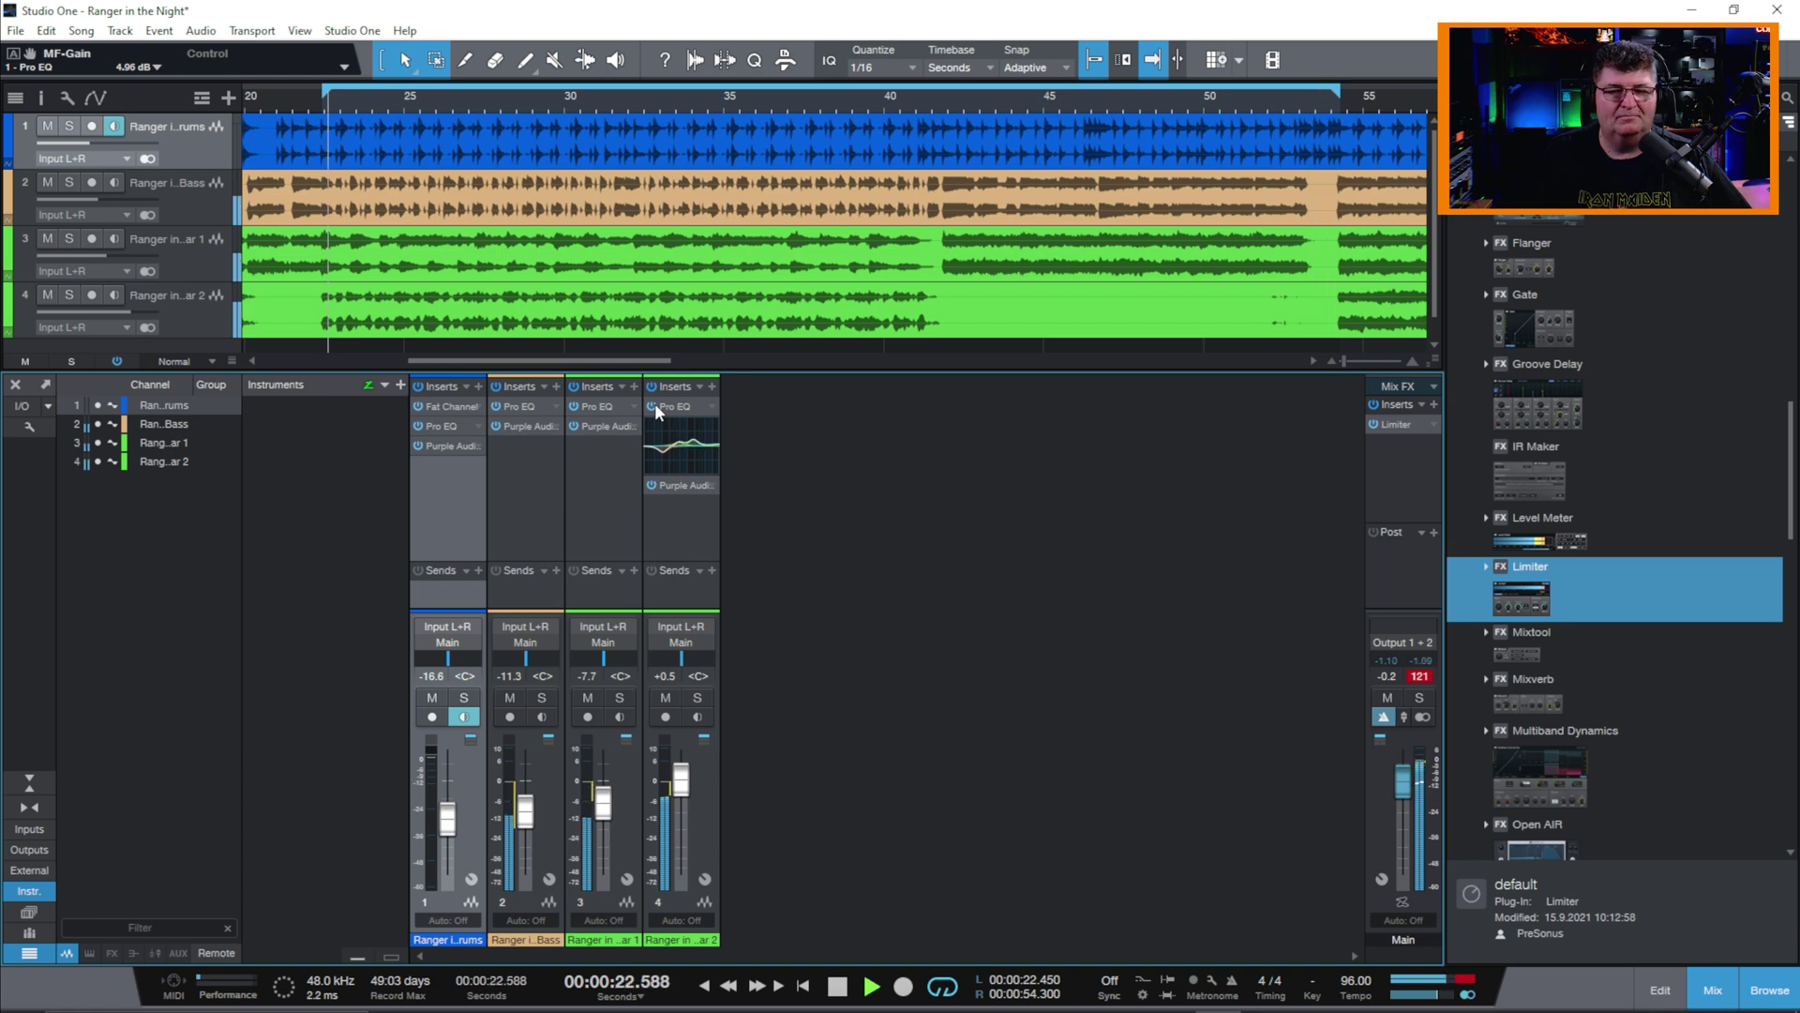
Step: Bypass the Pro EQ on Guitar 2, Guitar 1, bass and drums in turn during playback
{"action": "left_click", "coordinate": [652, 406]}
{"action": "left_click", "coordinate": [573, 407]}
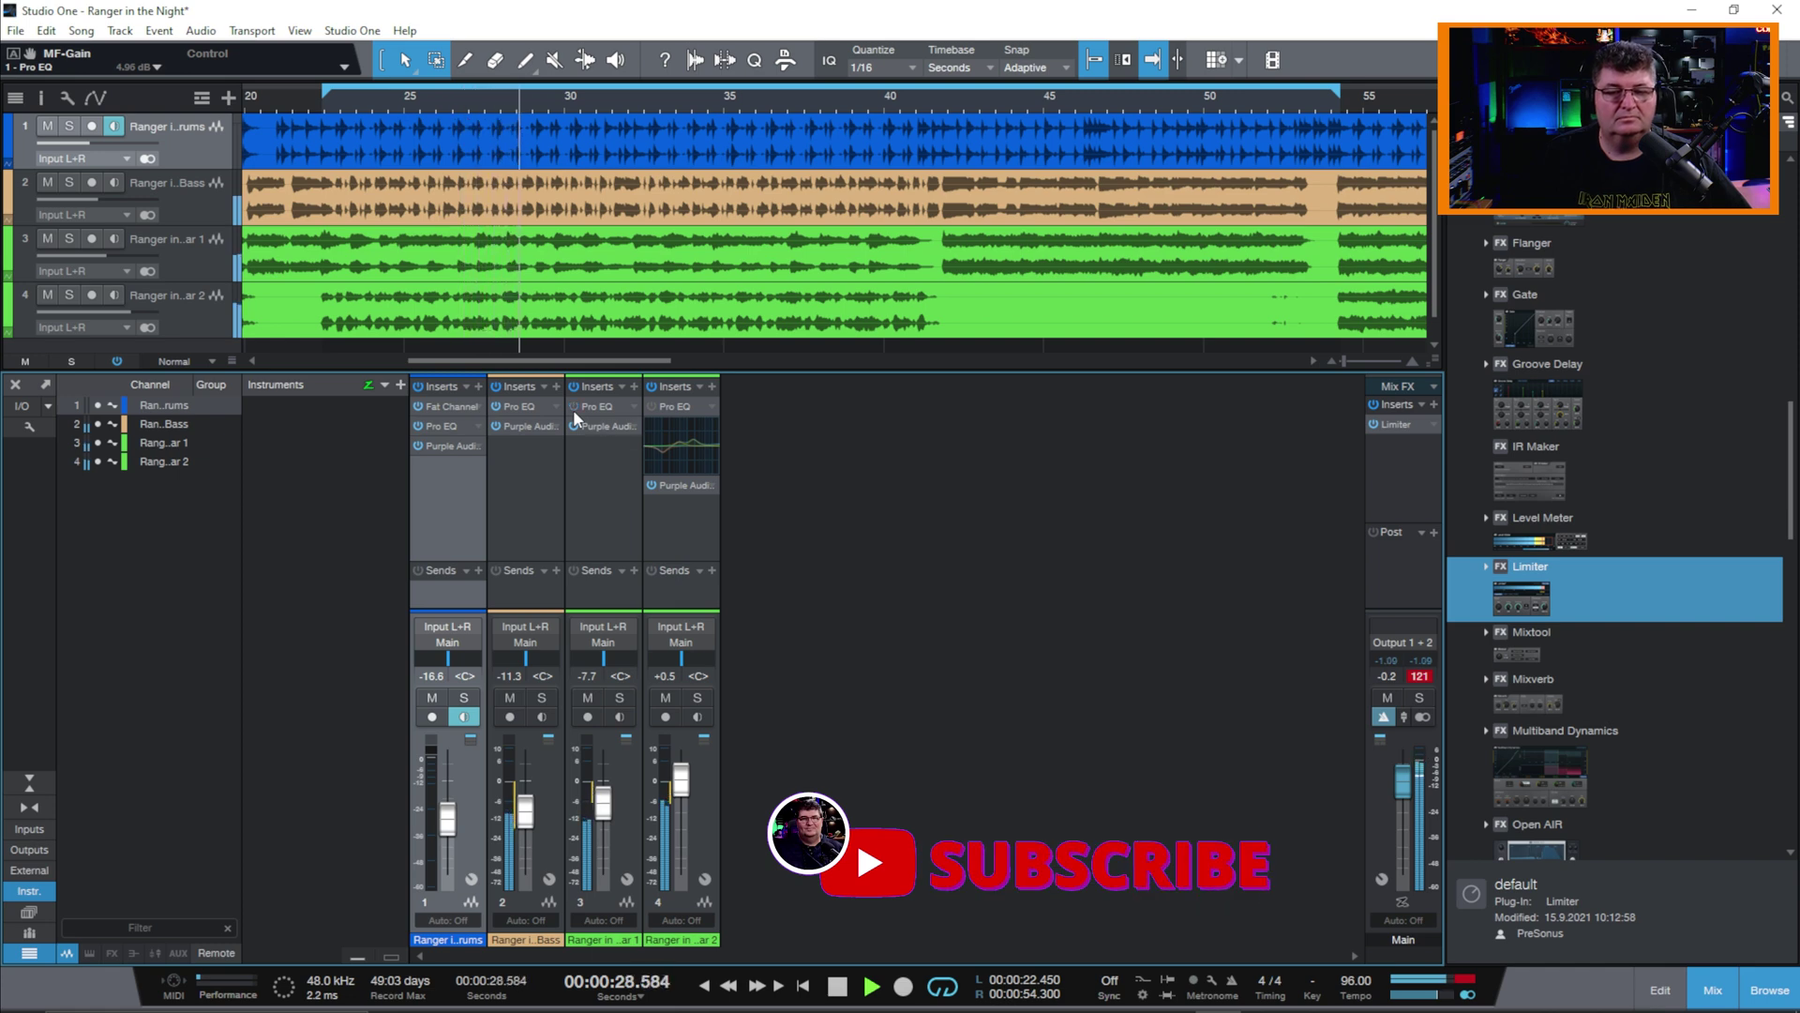
{"action": "left_click", "coordinate": [497, 408]}
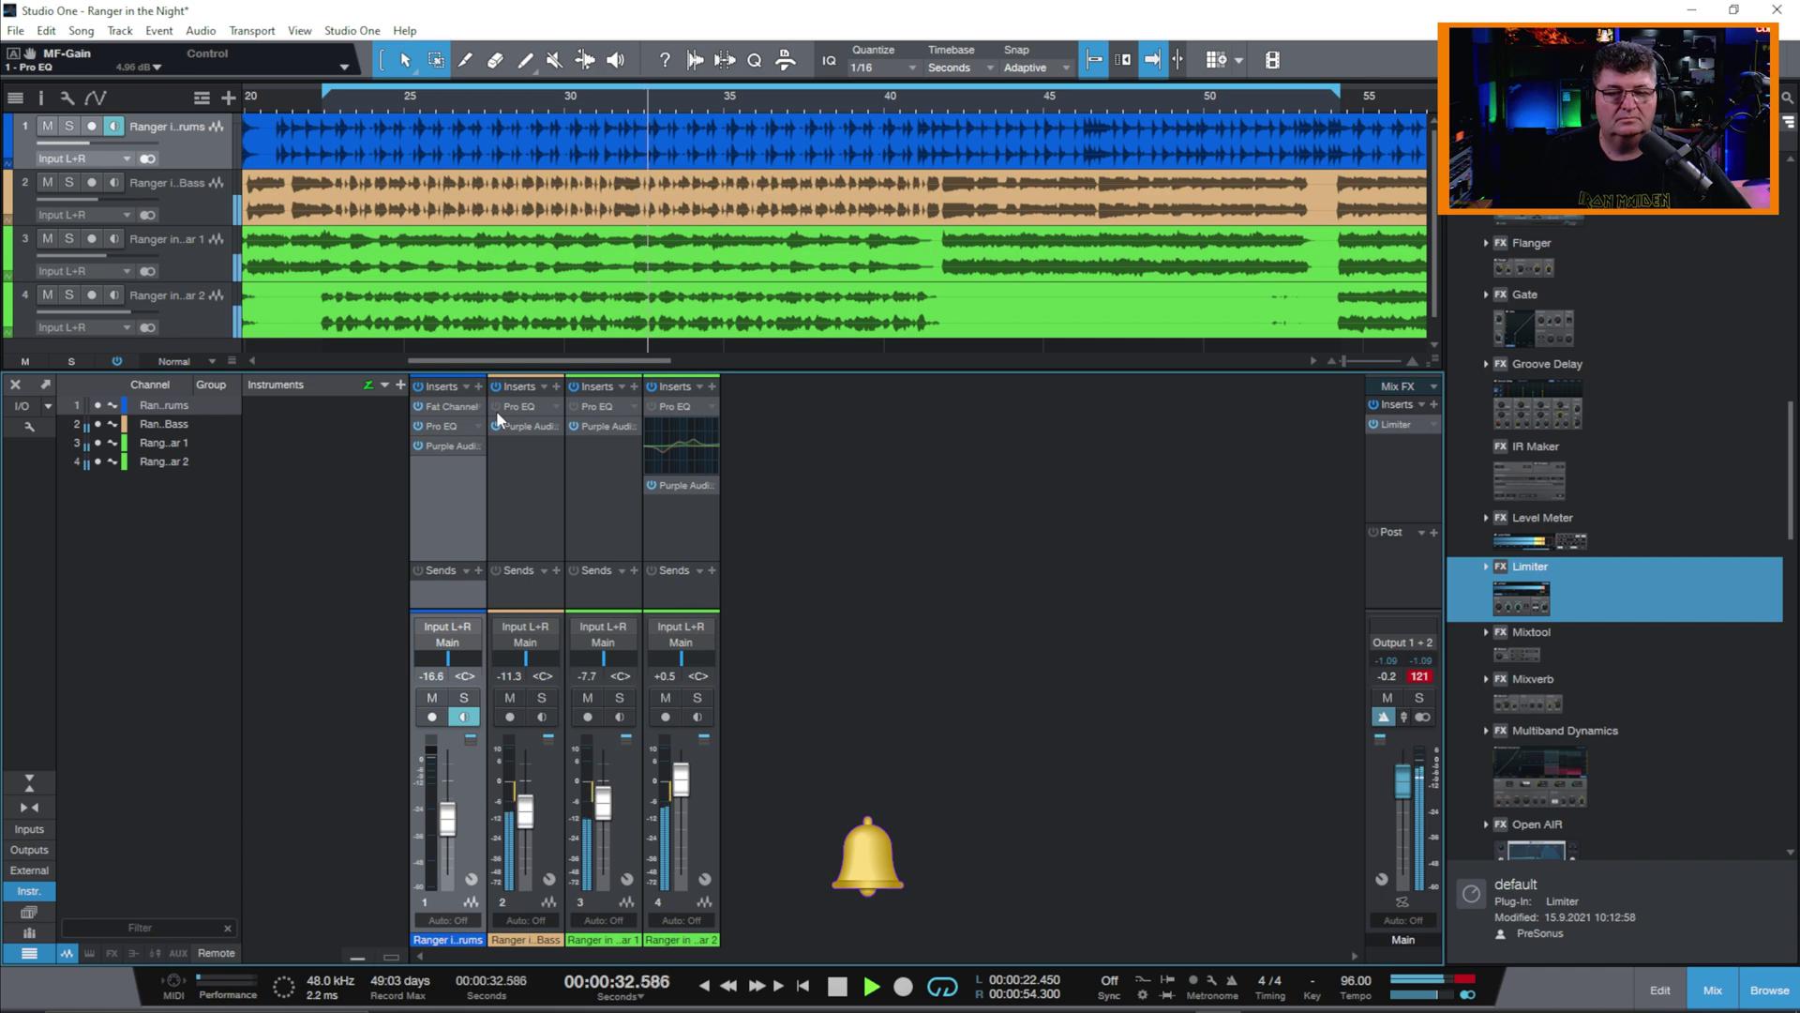
{"action": "left_click", "coordinate": [419, 426]}
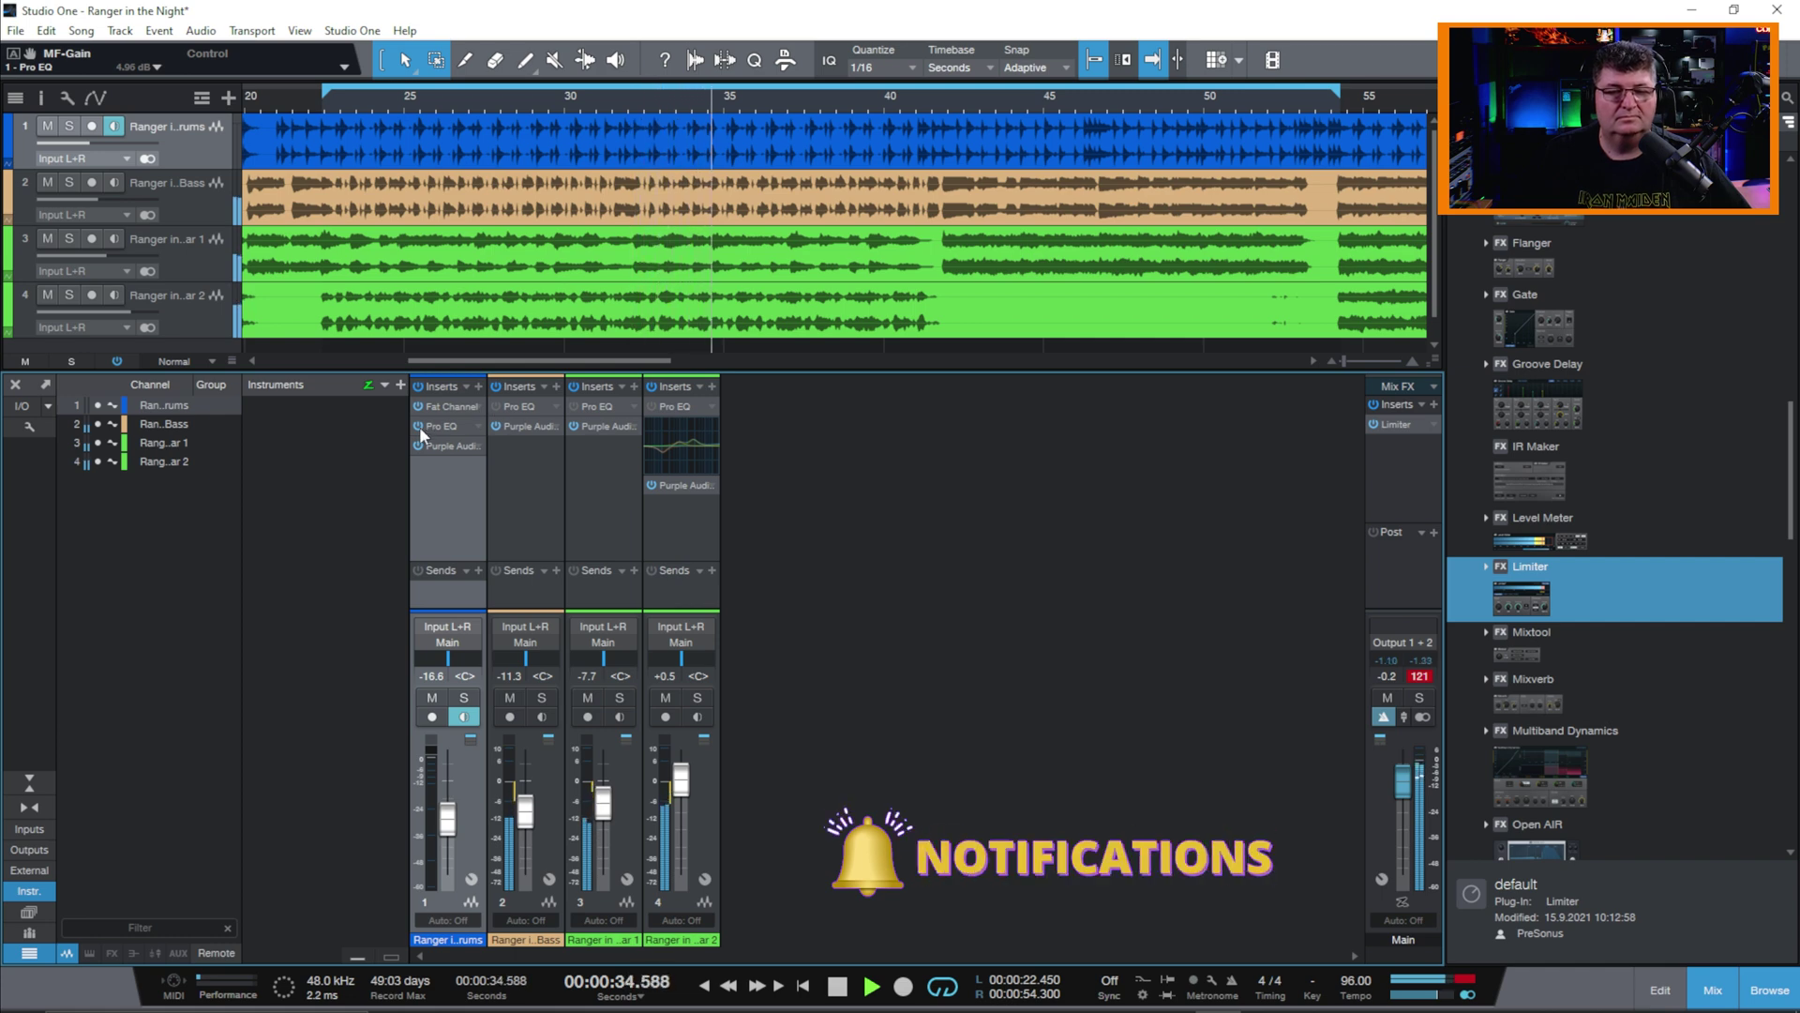
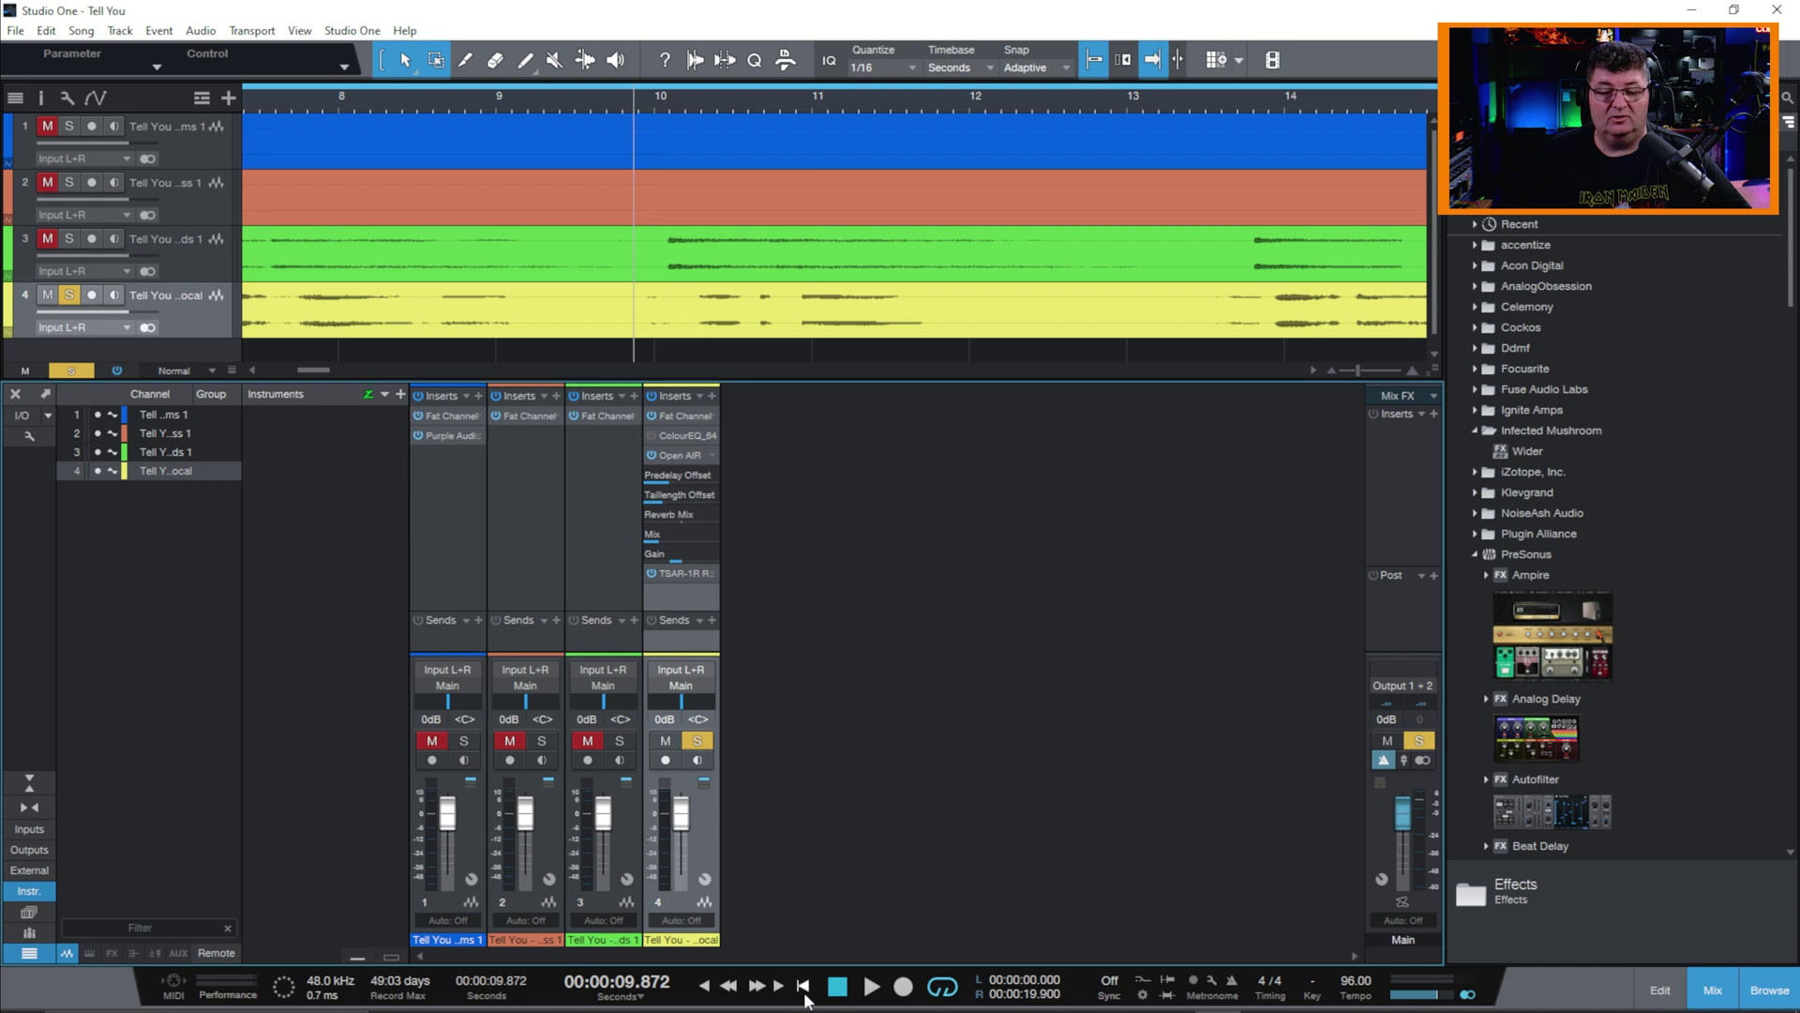
Step: Return to the start of the Tell You song and open the vocal's ColourEQ_64, moving its window clear of the channels
{"action": "left_click", "coordinate": [803, 986]}
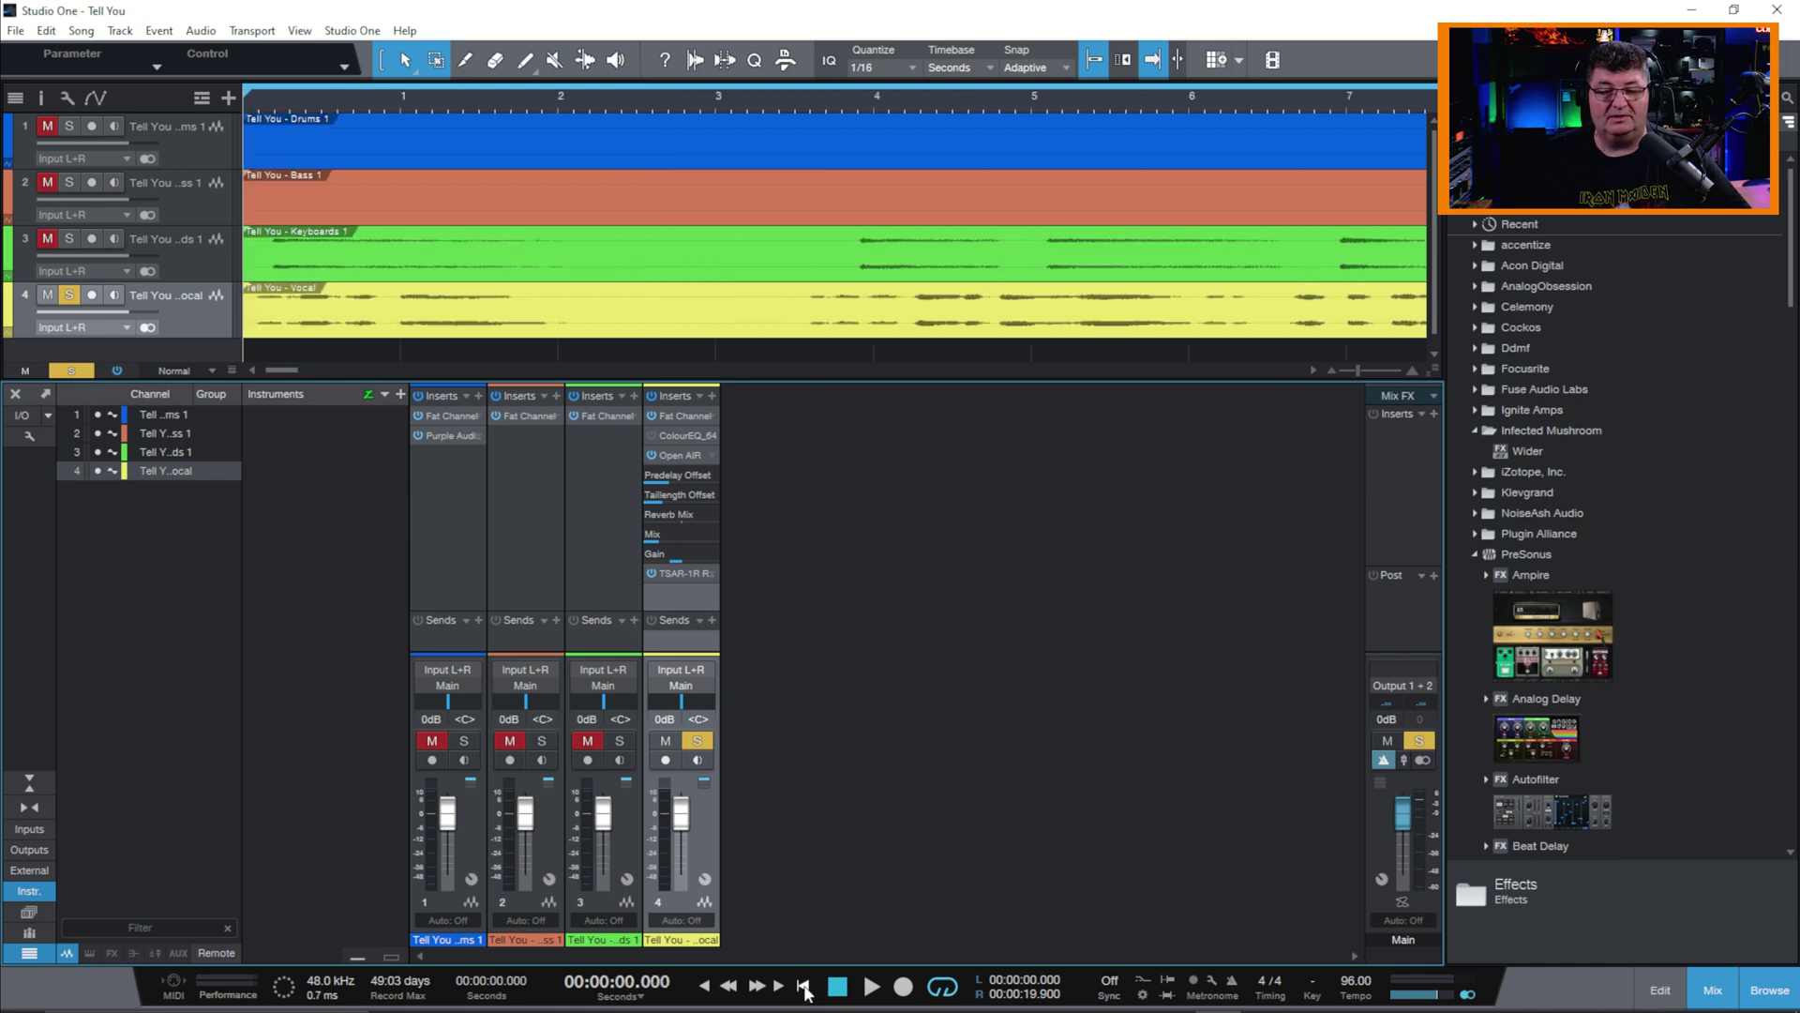
{"action": "double_click", "coordinate": [678, 435]}
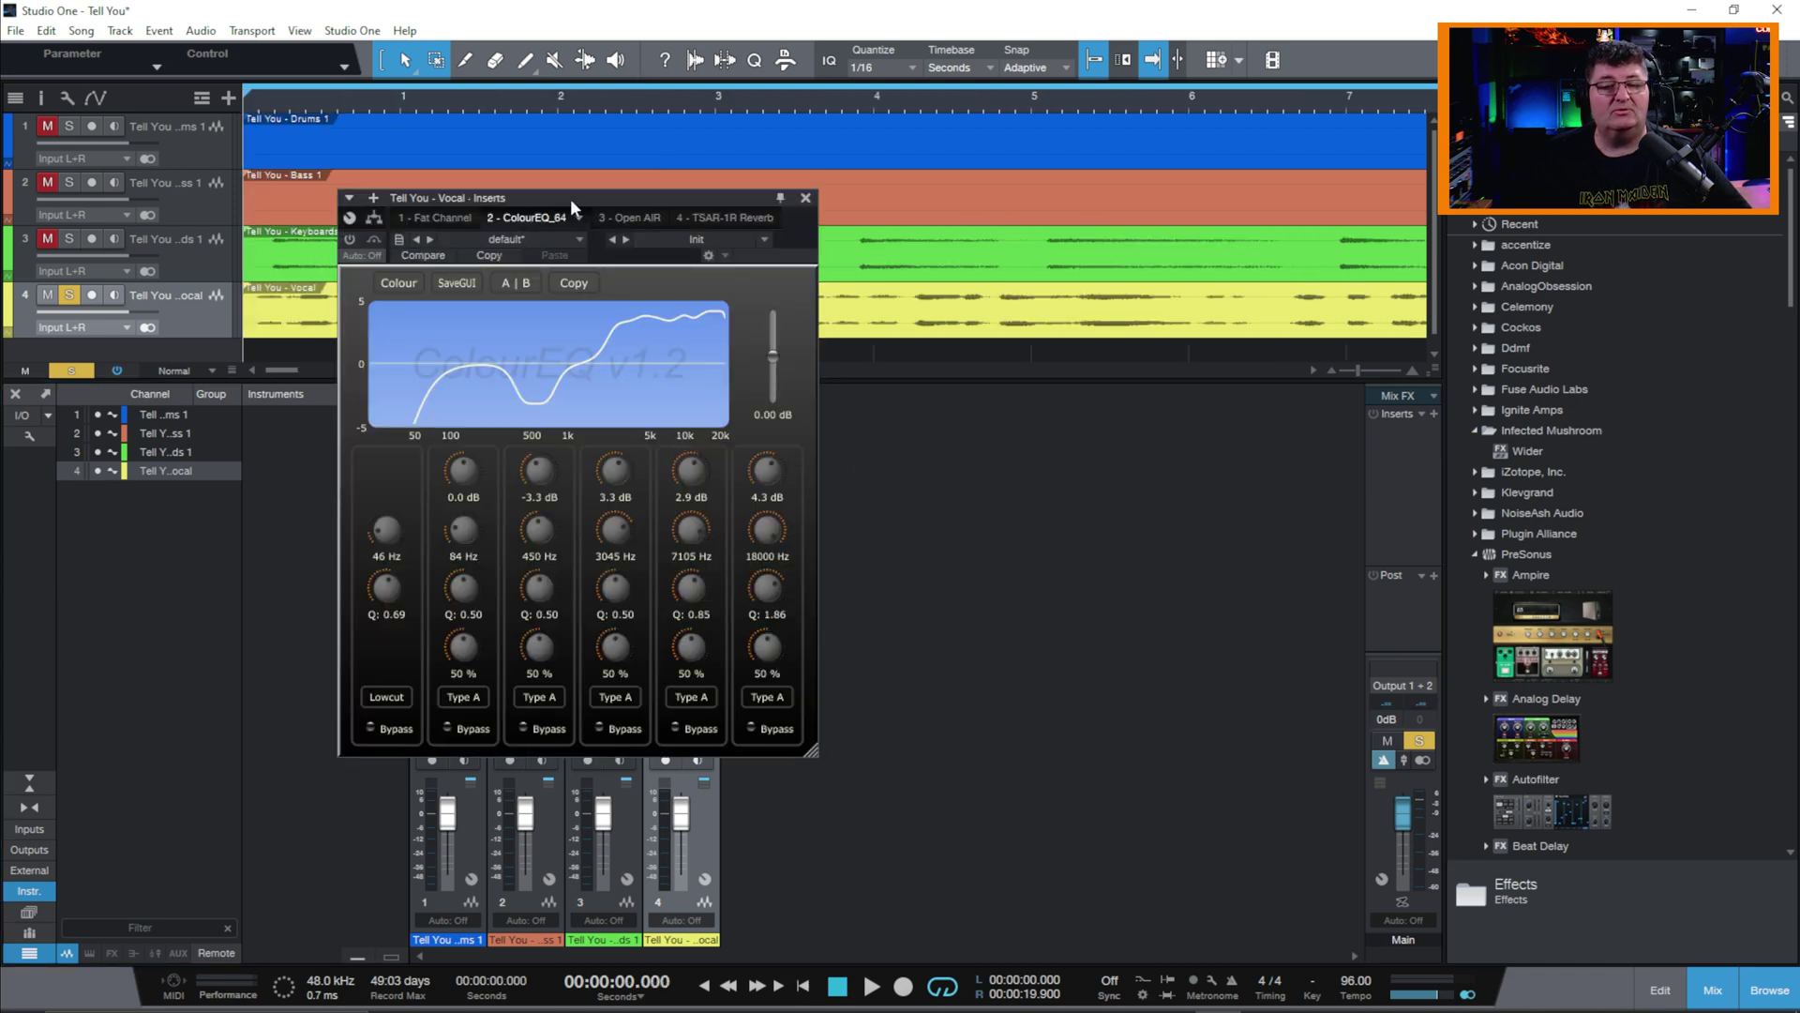
{"action": "left_click_drag", "start_coordinate": [557, 195], "coordinate": [970, 239]}
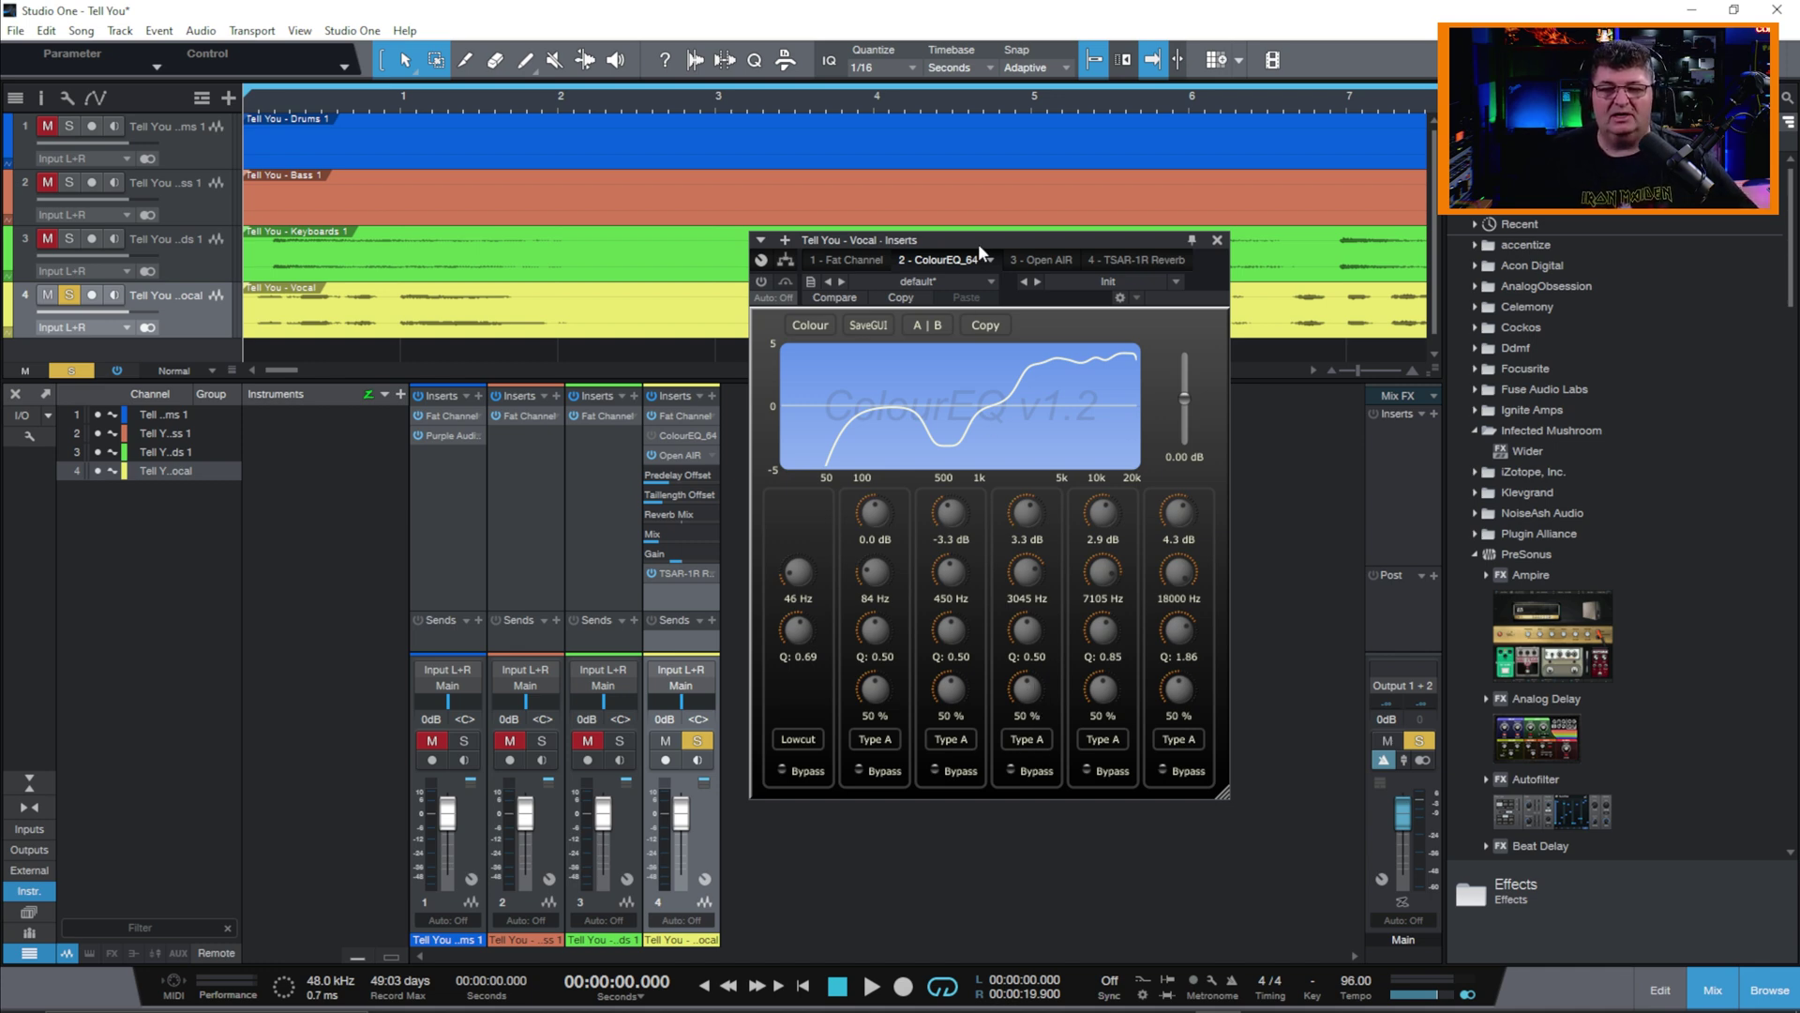
{"action": "left_click_drag", "start_coordinate": [971, 239], "coordinate": [992, 238]}
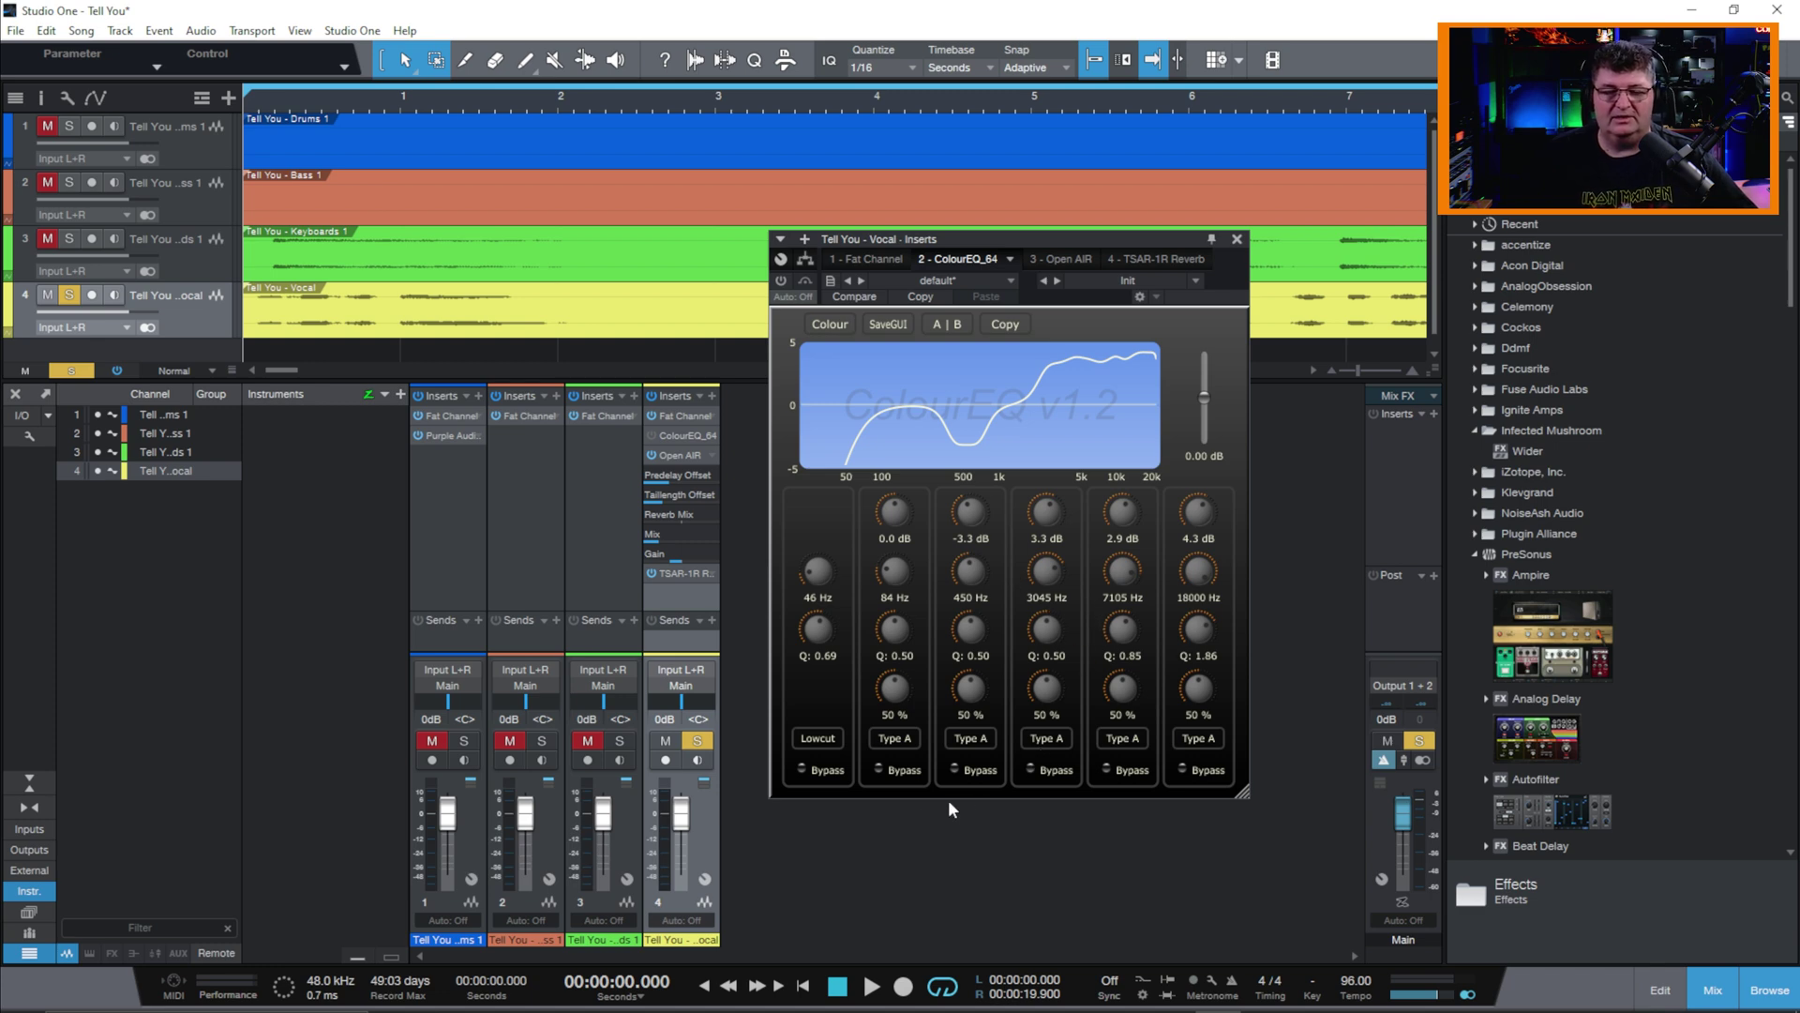
Step: Play the soloed vocal with ColourEQ_64 bypassed, activate the EQ during playback, and stop
{"action": "left_click", "coordinate": [871, 987]}
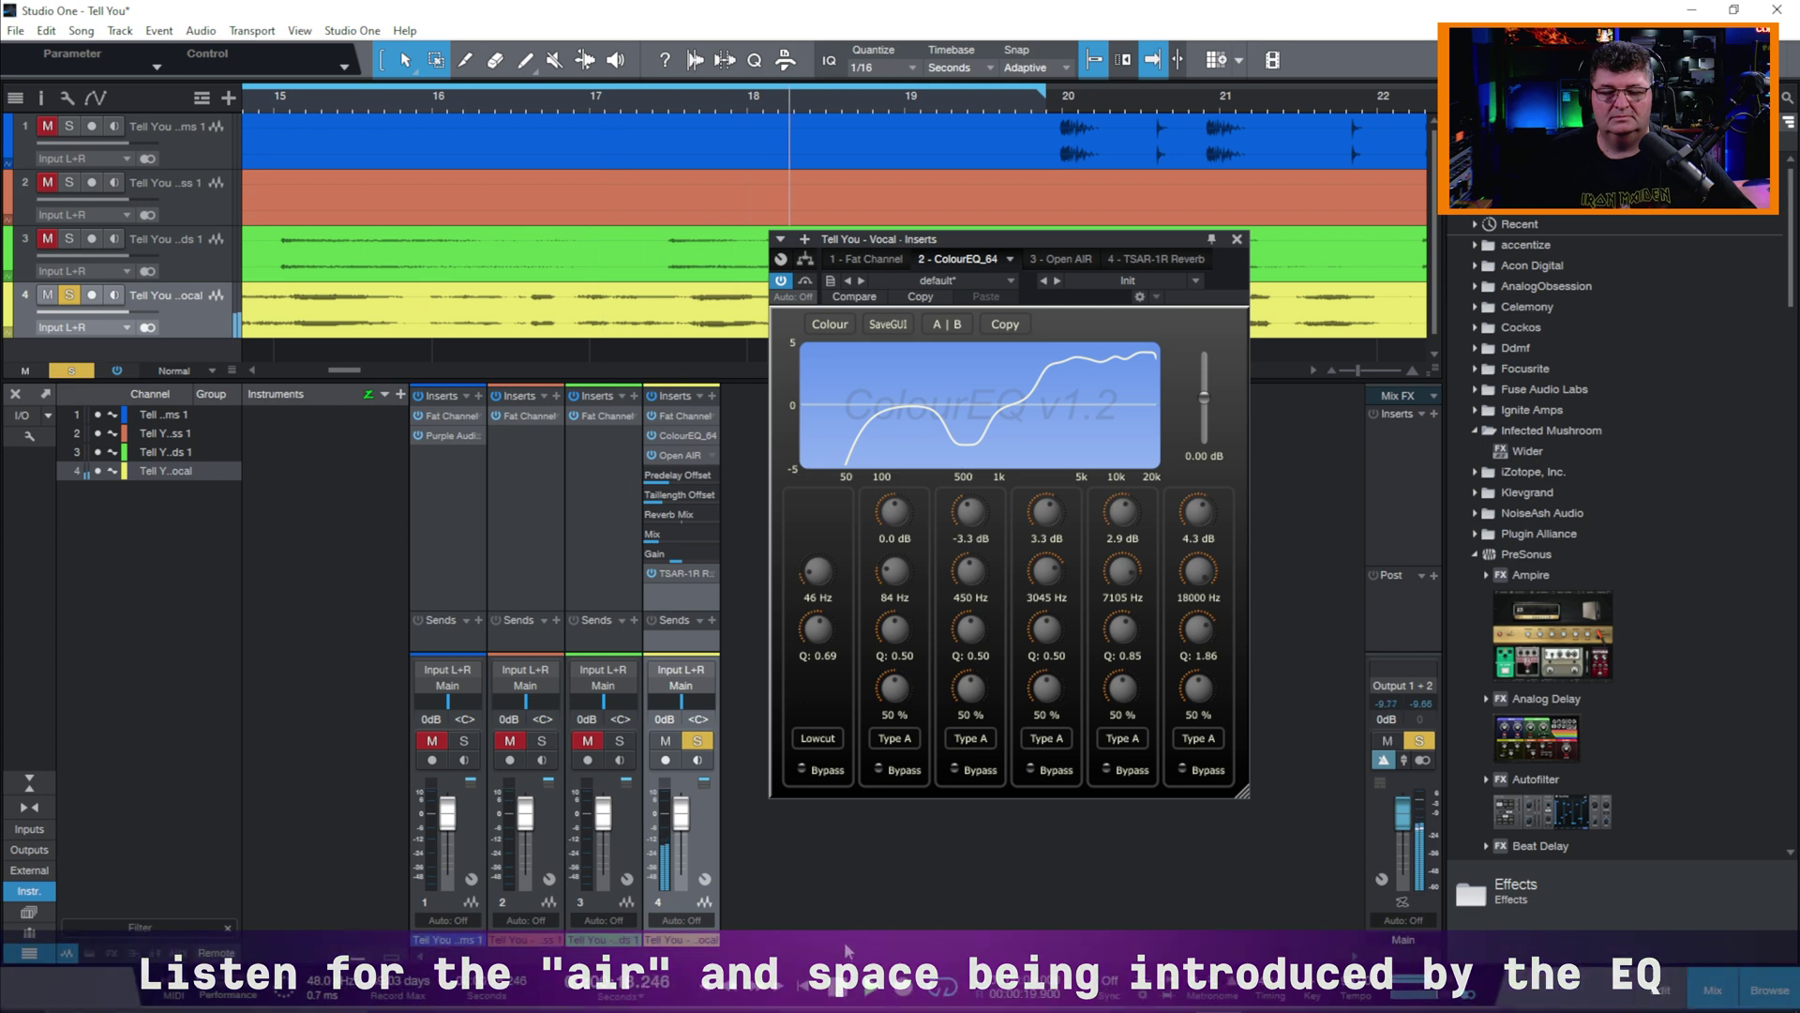
{"action": "left_click", "coordinate": [837, 987]}
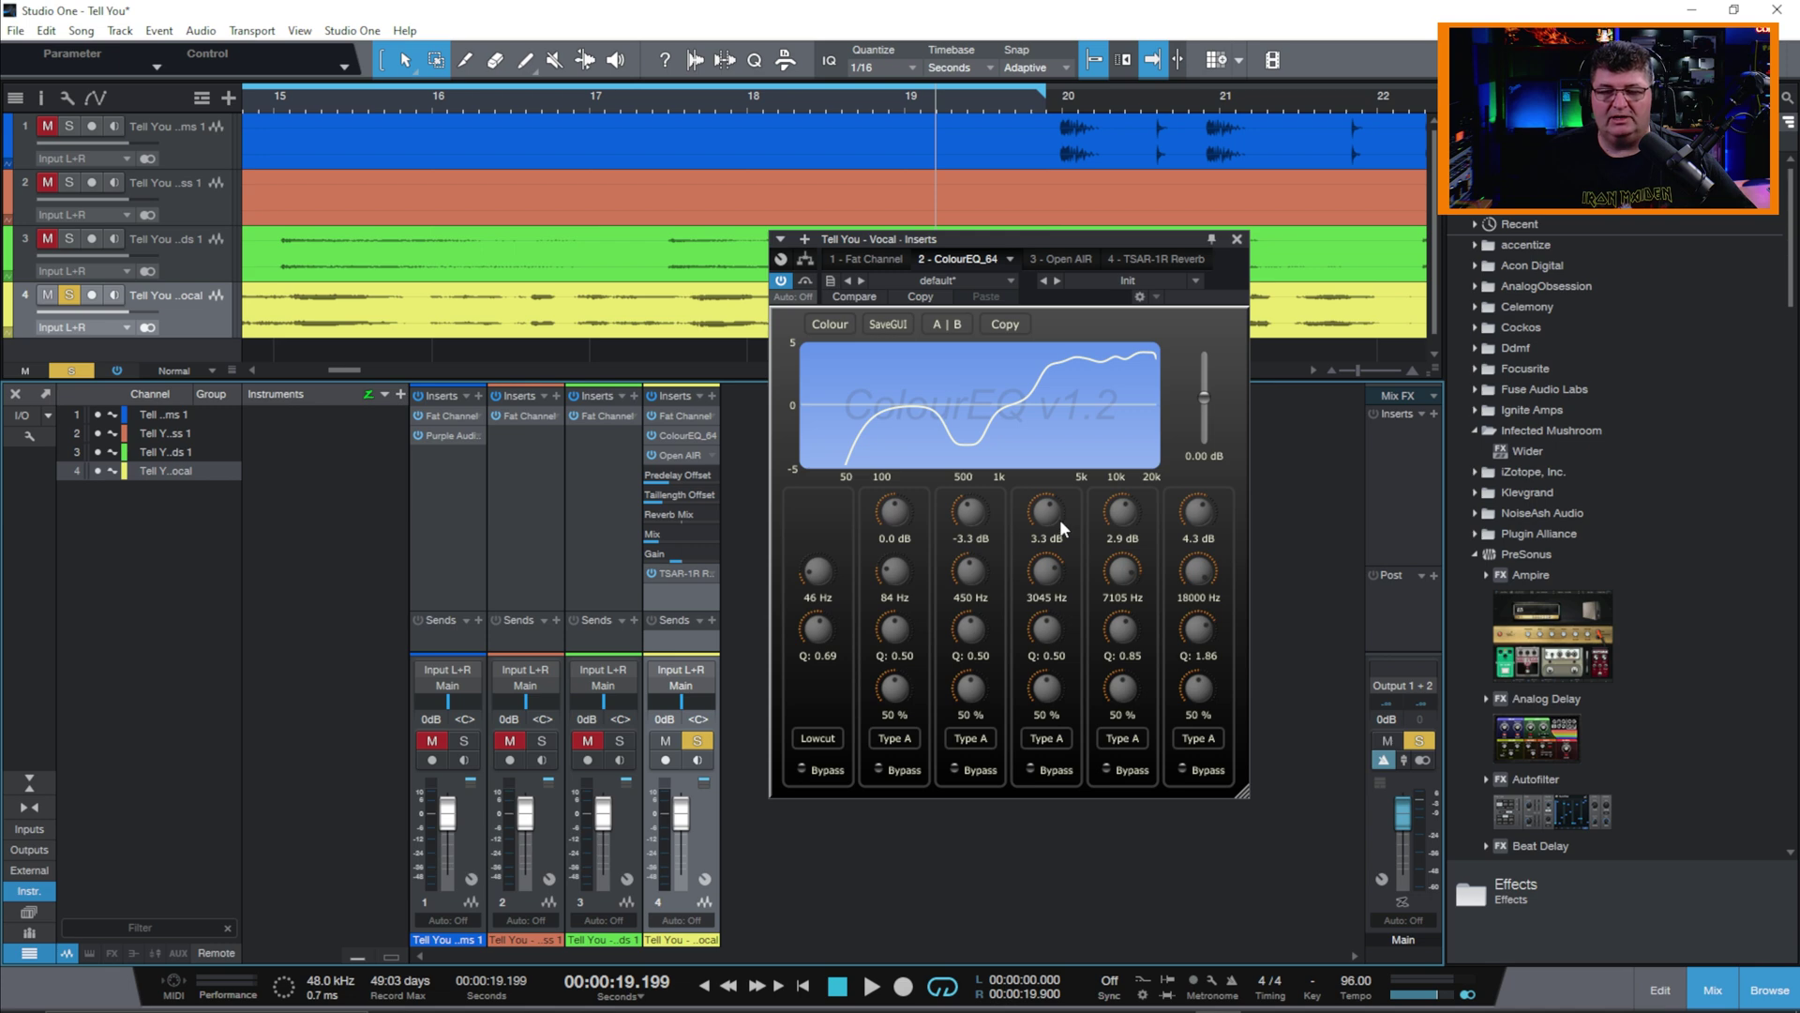
Step: During vocal playback, set ColourEQ_64 gains to 3.0 dB at 3045 Hz, 2.7 dB at 7105 Hz and 3.8 dB at 18000 Hz; stop and close it
{"action": "left_click", "coordinate": [870, 992]}
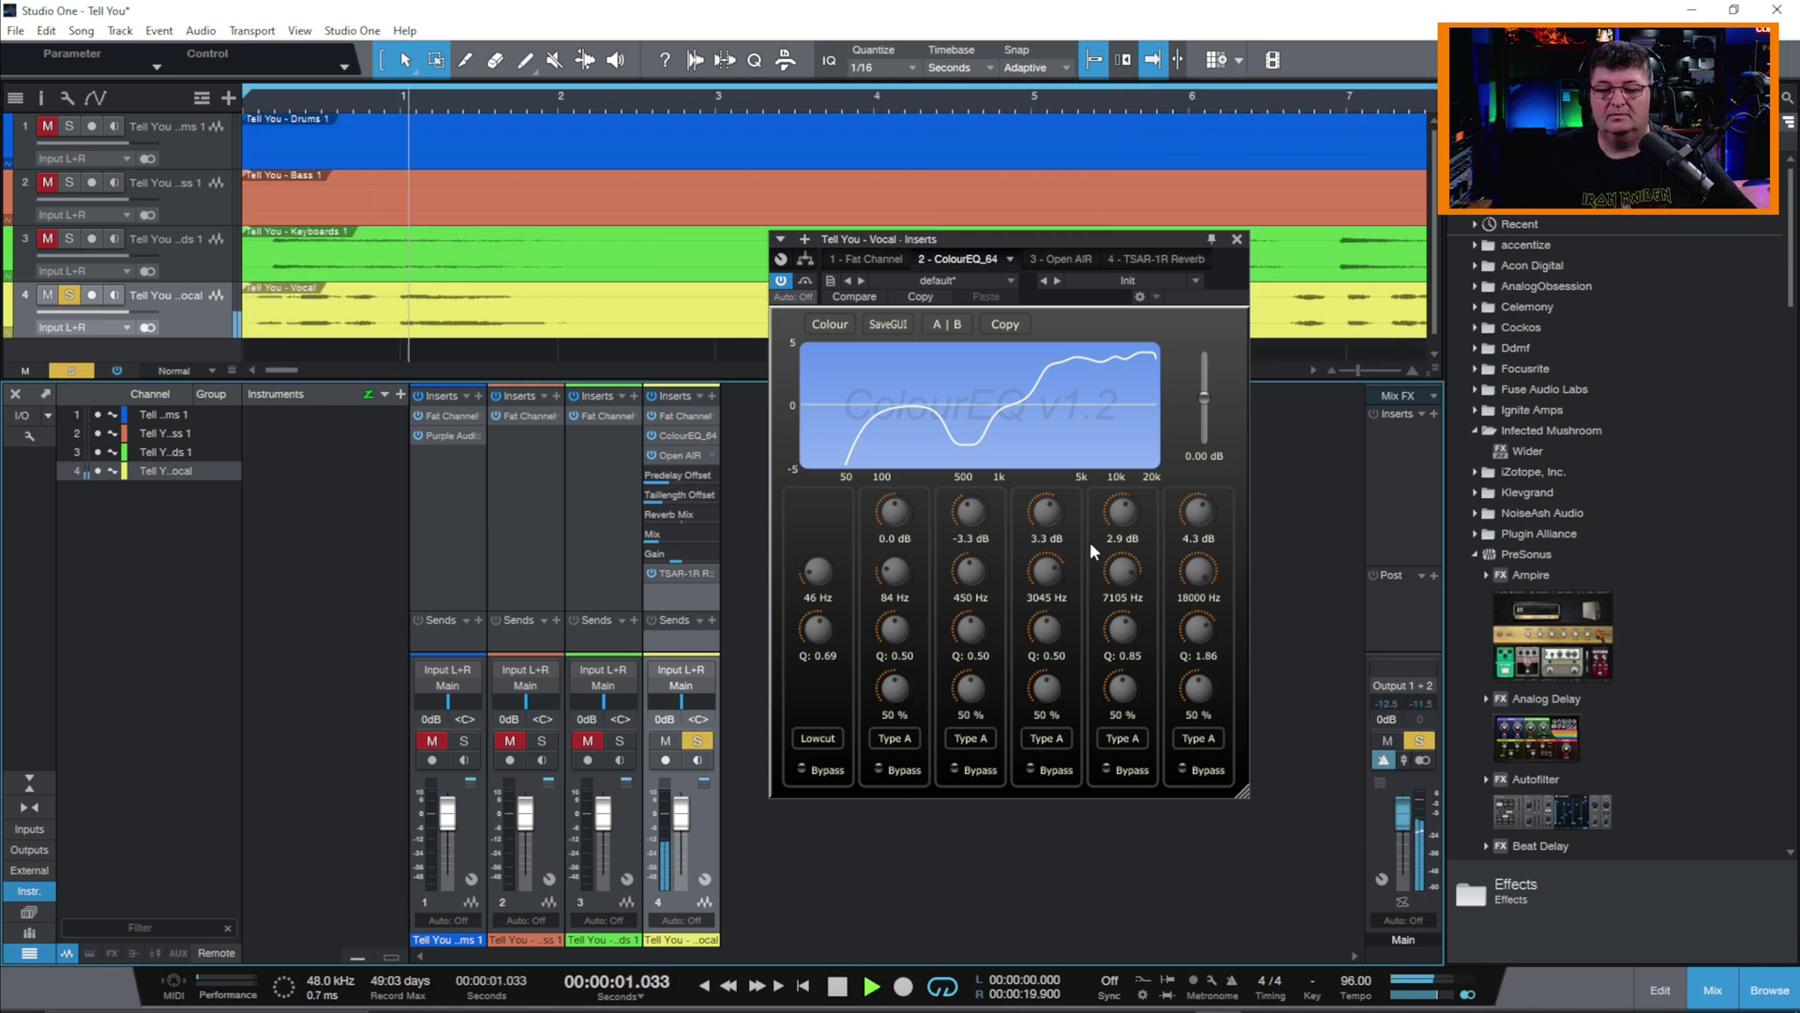
{"action": "mouse_move", "coordinate": [1200, 511]}
{"action": "left_mouse_down"}
{"action": "mouse_move", "coordinate": [1200, 615]}
{"action": "mouse_move", "coordinate": [1200, 519]}
{"action": "left_mouse_up"}
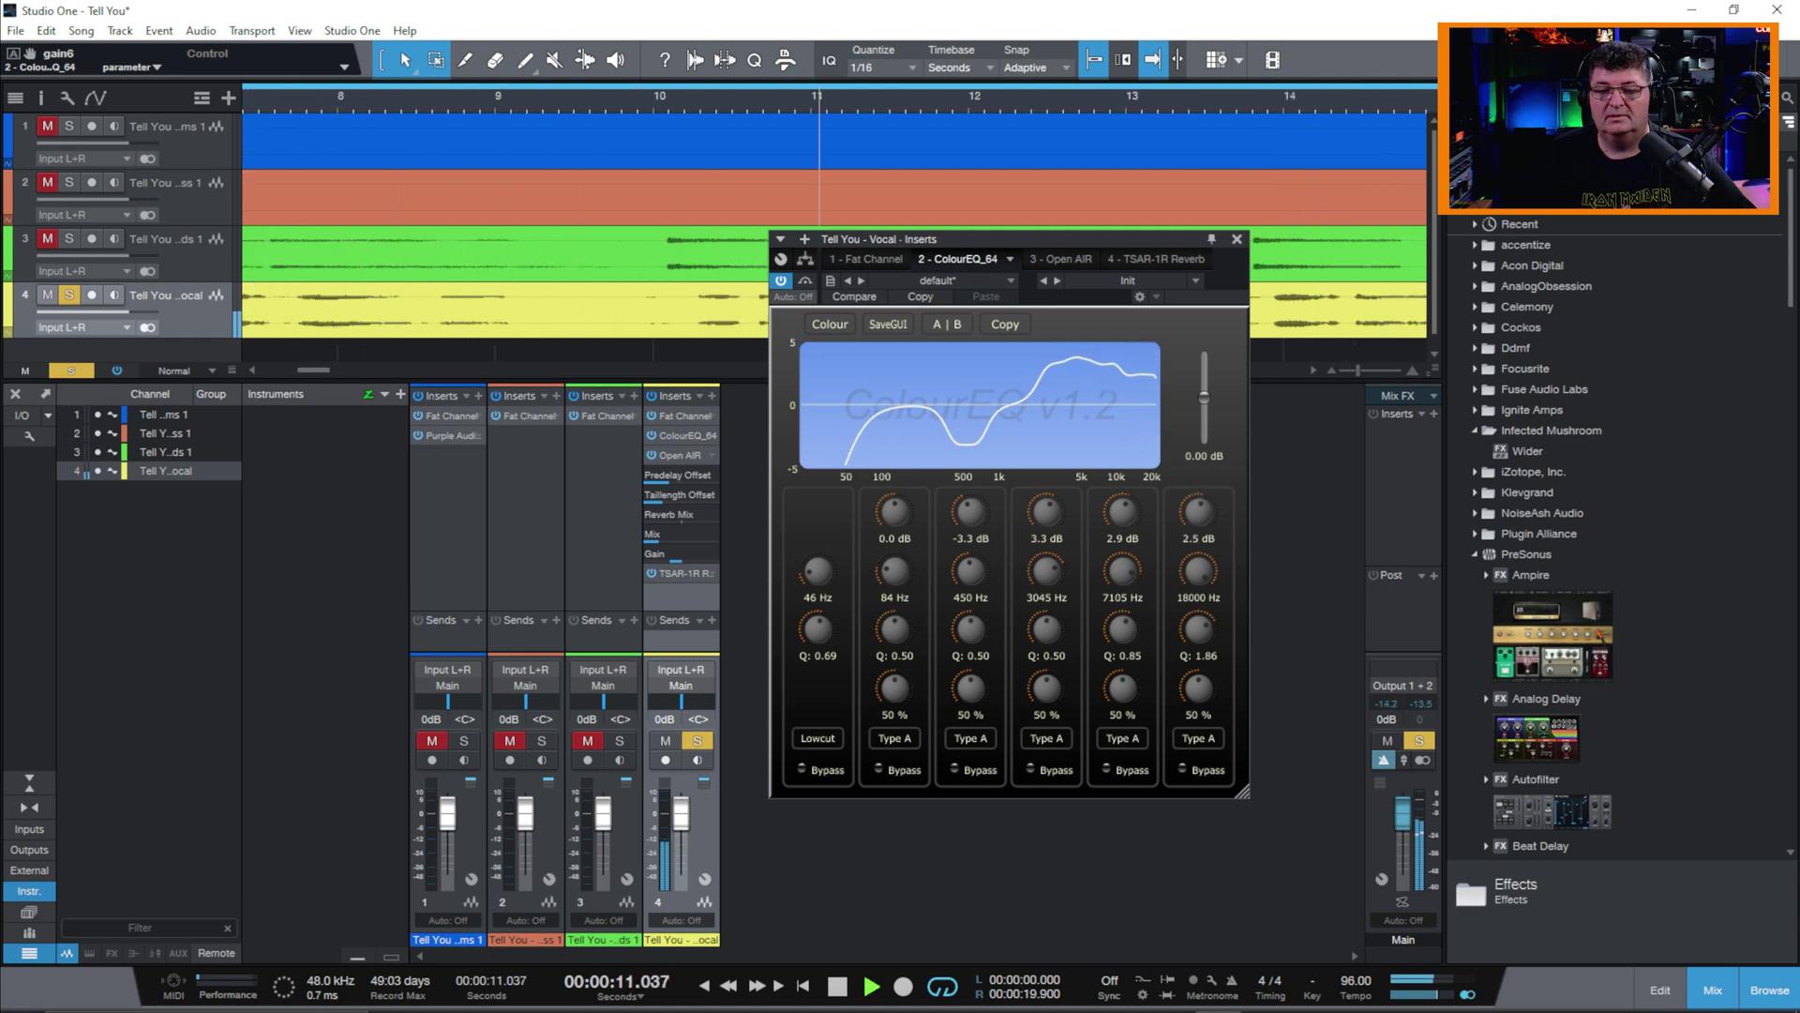
{"action": "left_click_drag", "start_coordinate": [1121, 512], "coordinate": [1118, 578]}
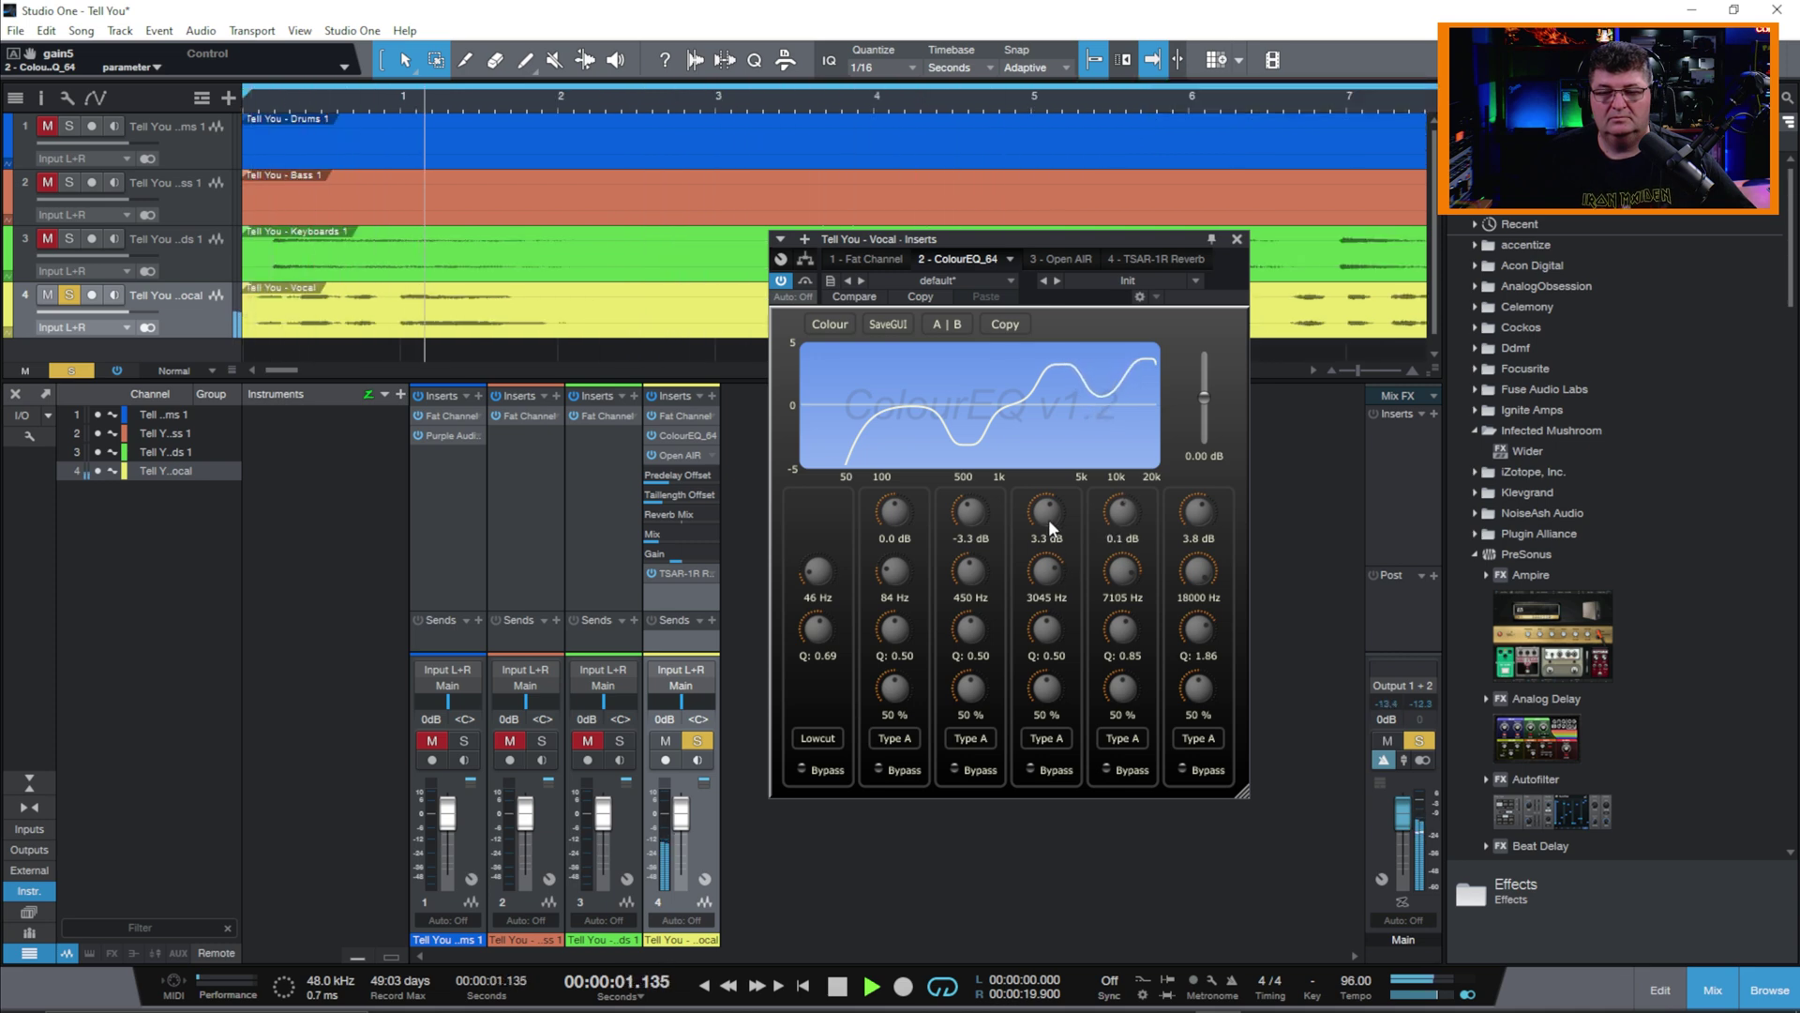
{"action": "left_click_drag", "start_coordinate": [1049, 519], "coordinate": [1121, 501]}
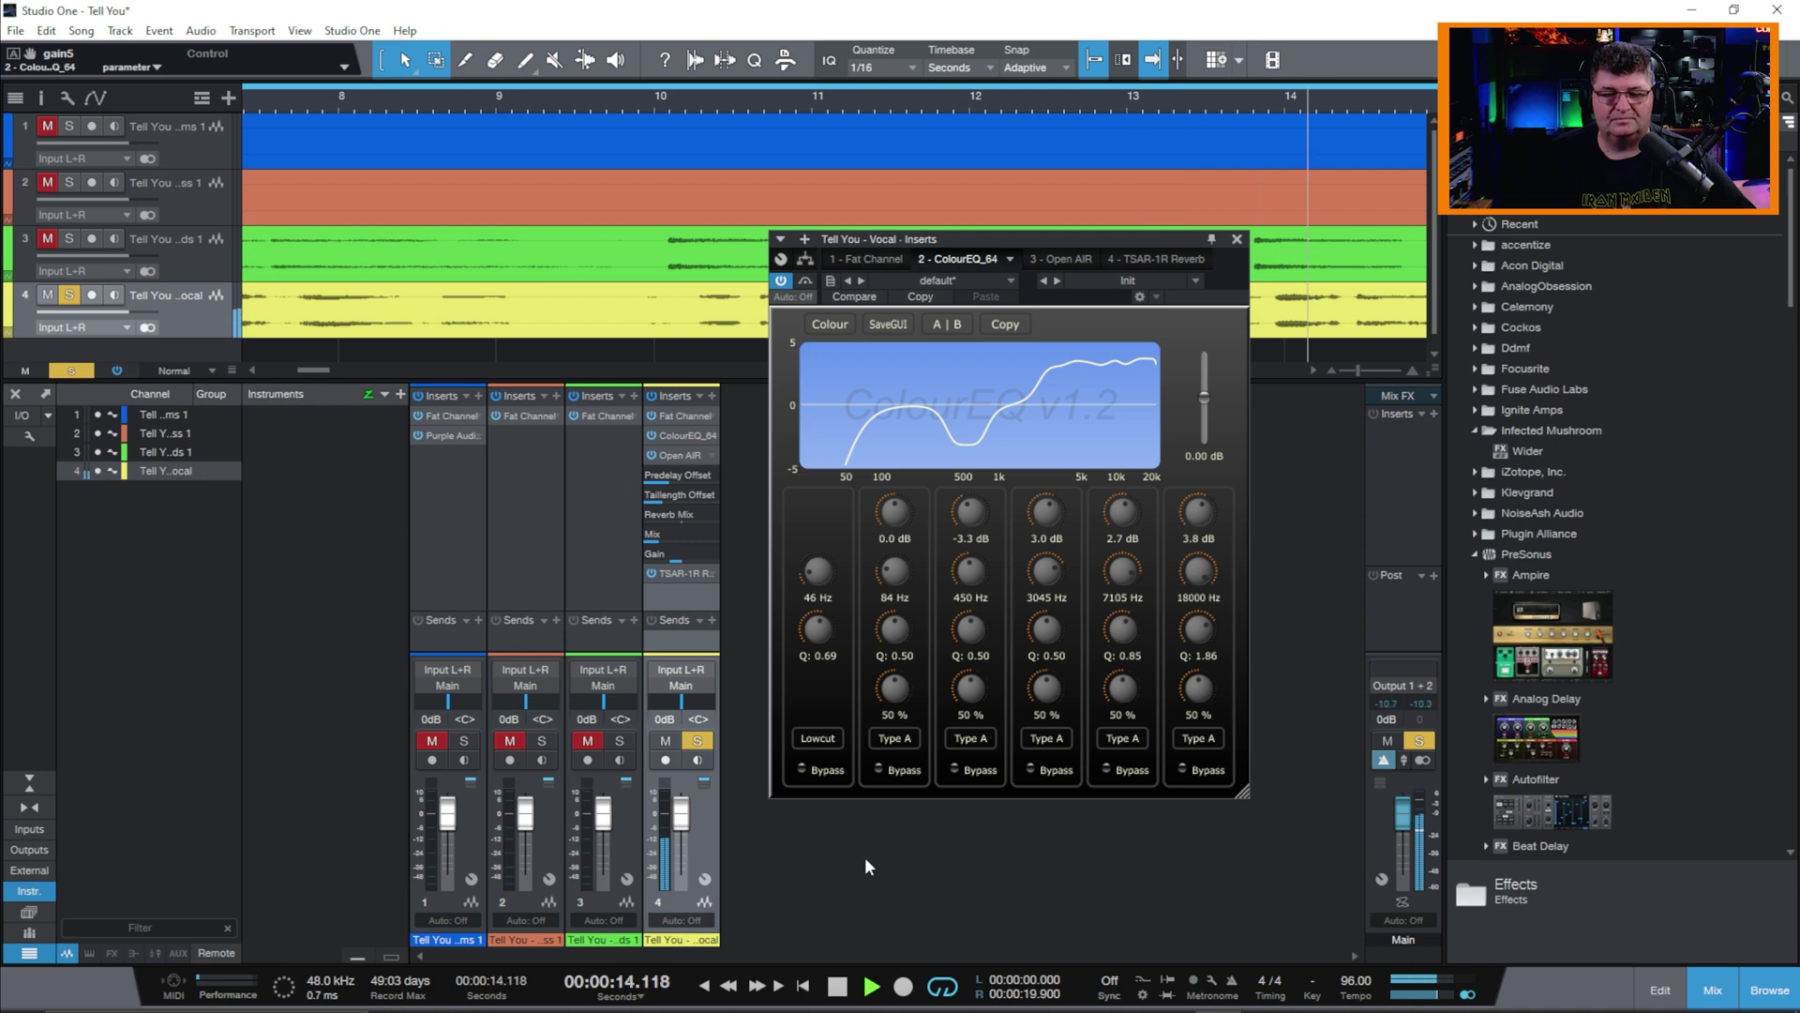
{"action": "left_click", "coordinate": [838, 985]}
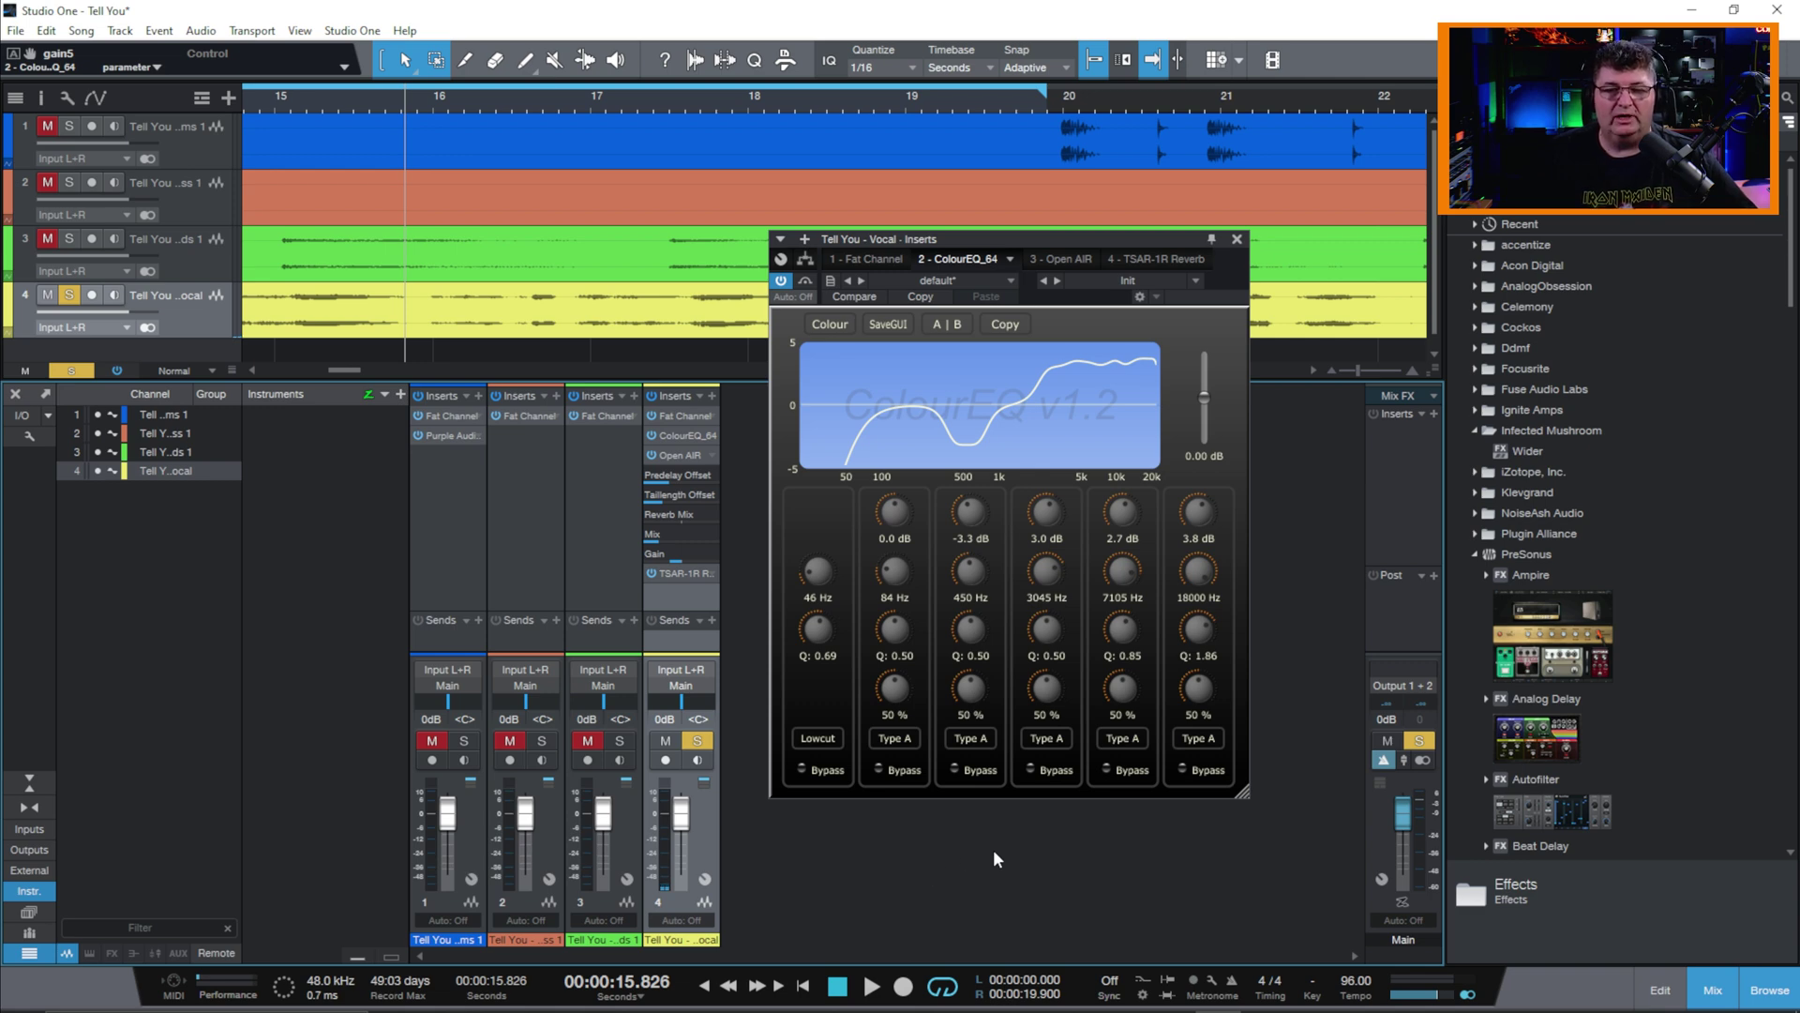
{"action": "left_click", "coordinate": [1238, 241]}
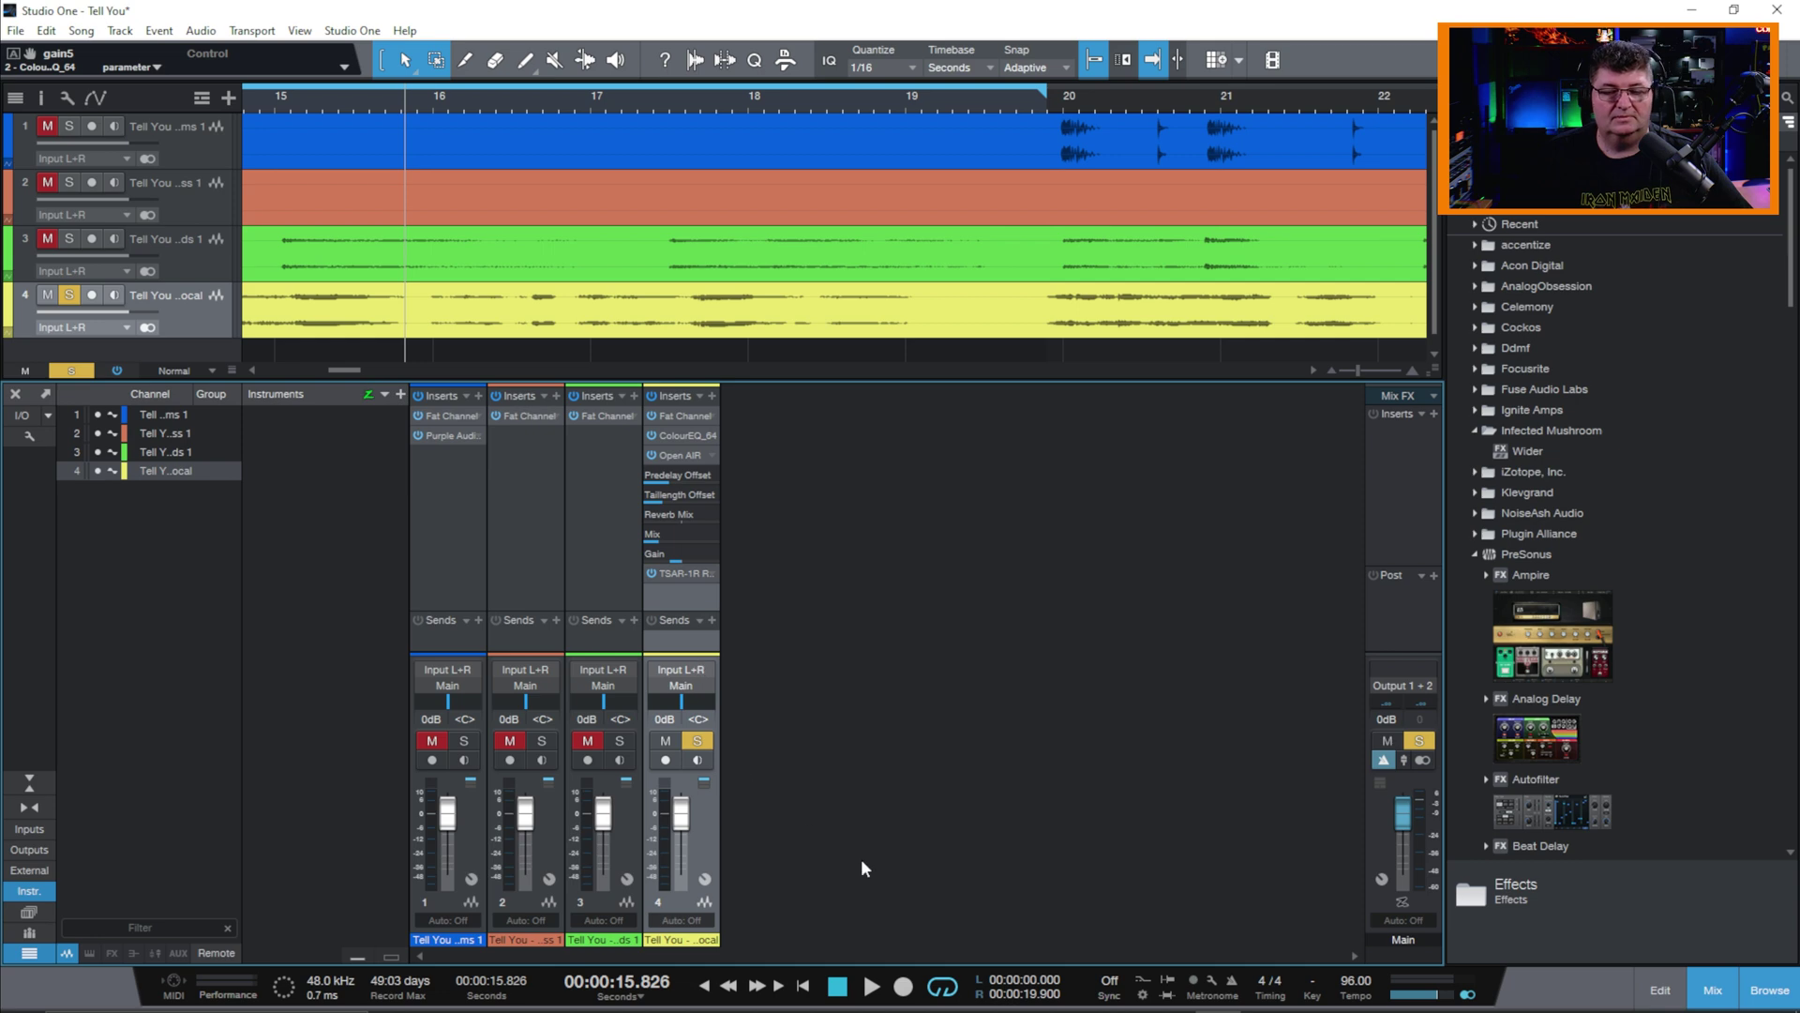
Step: Remove the vocal solo, bypass its ColourEQ_64, and play the full mix from the start
{"action": "left_click", "coordinate": [68, 297]}
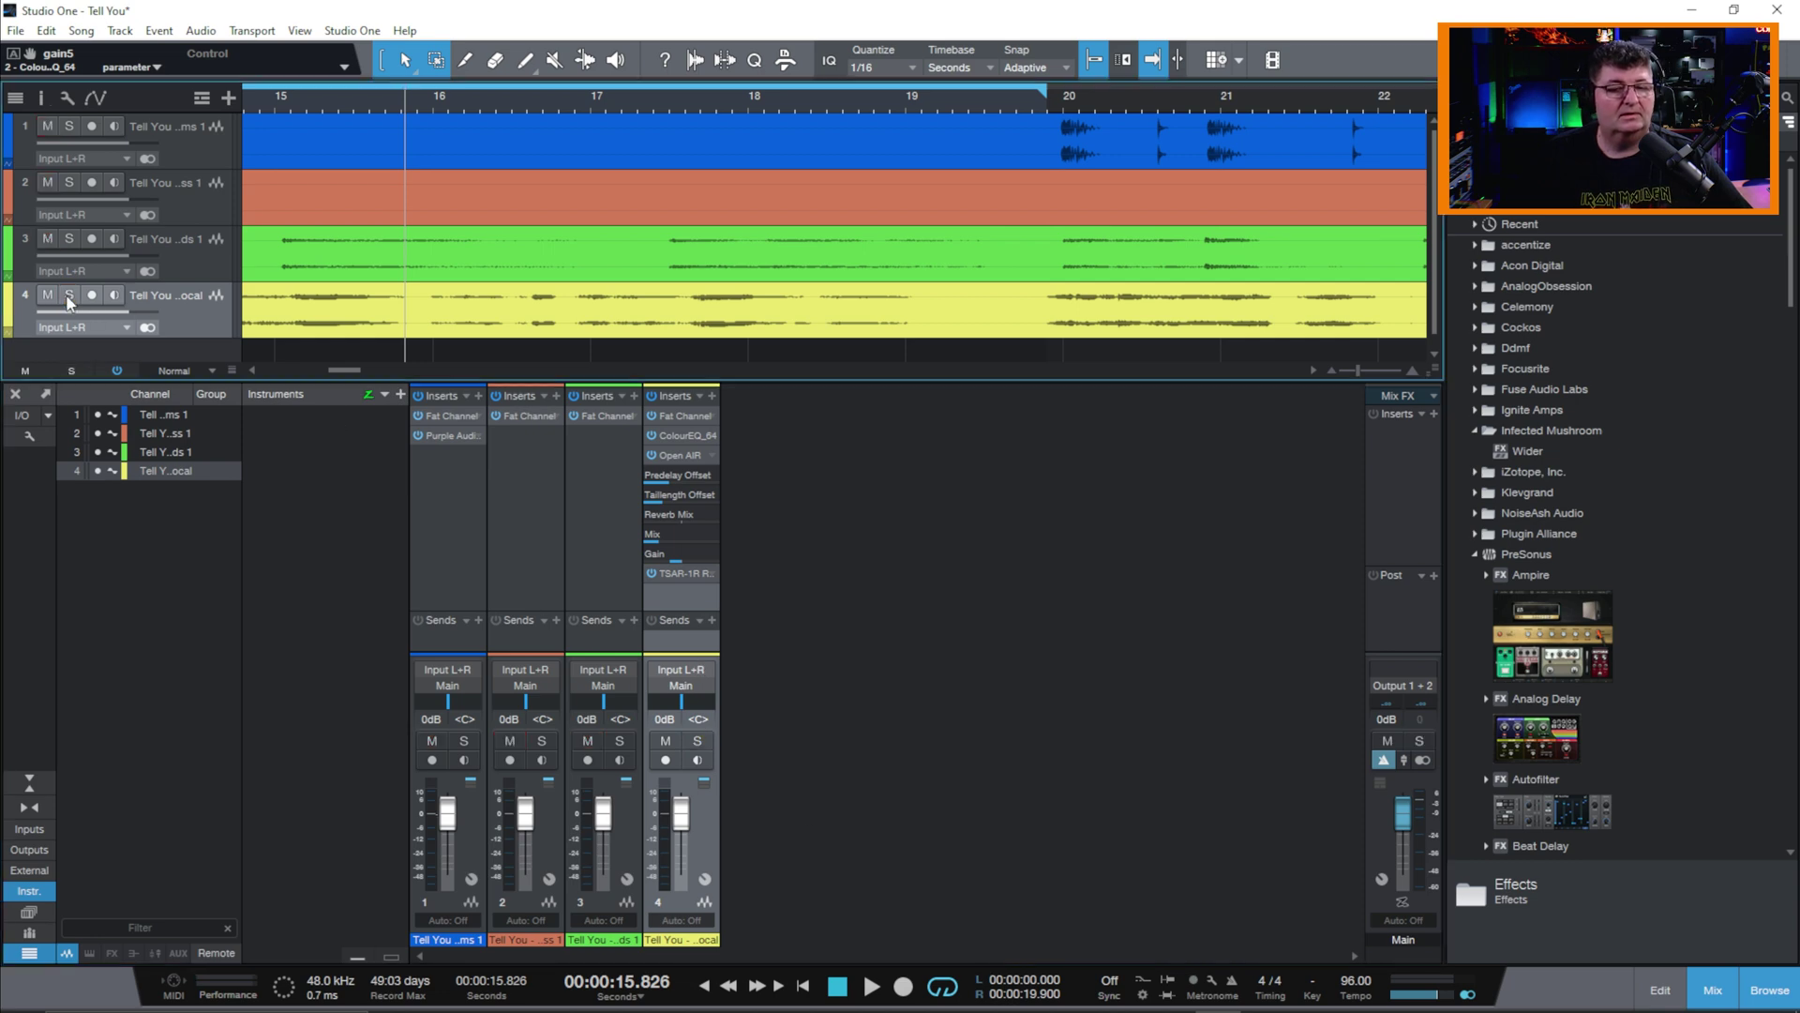
{"action": "left_click", "coordinate": [652, 434]}
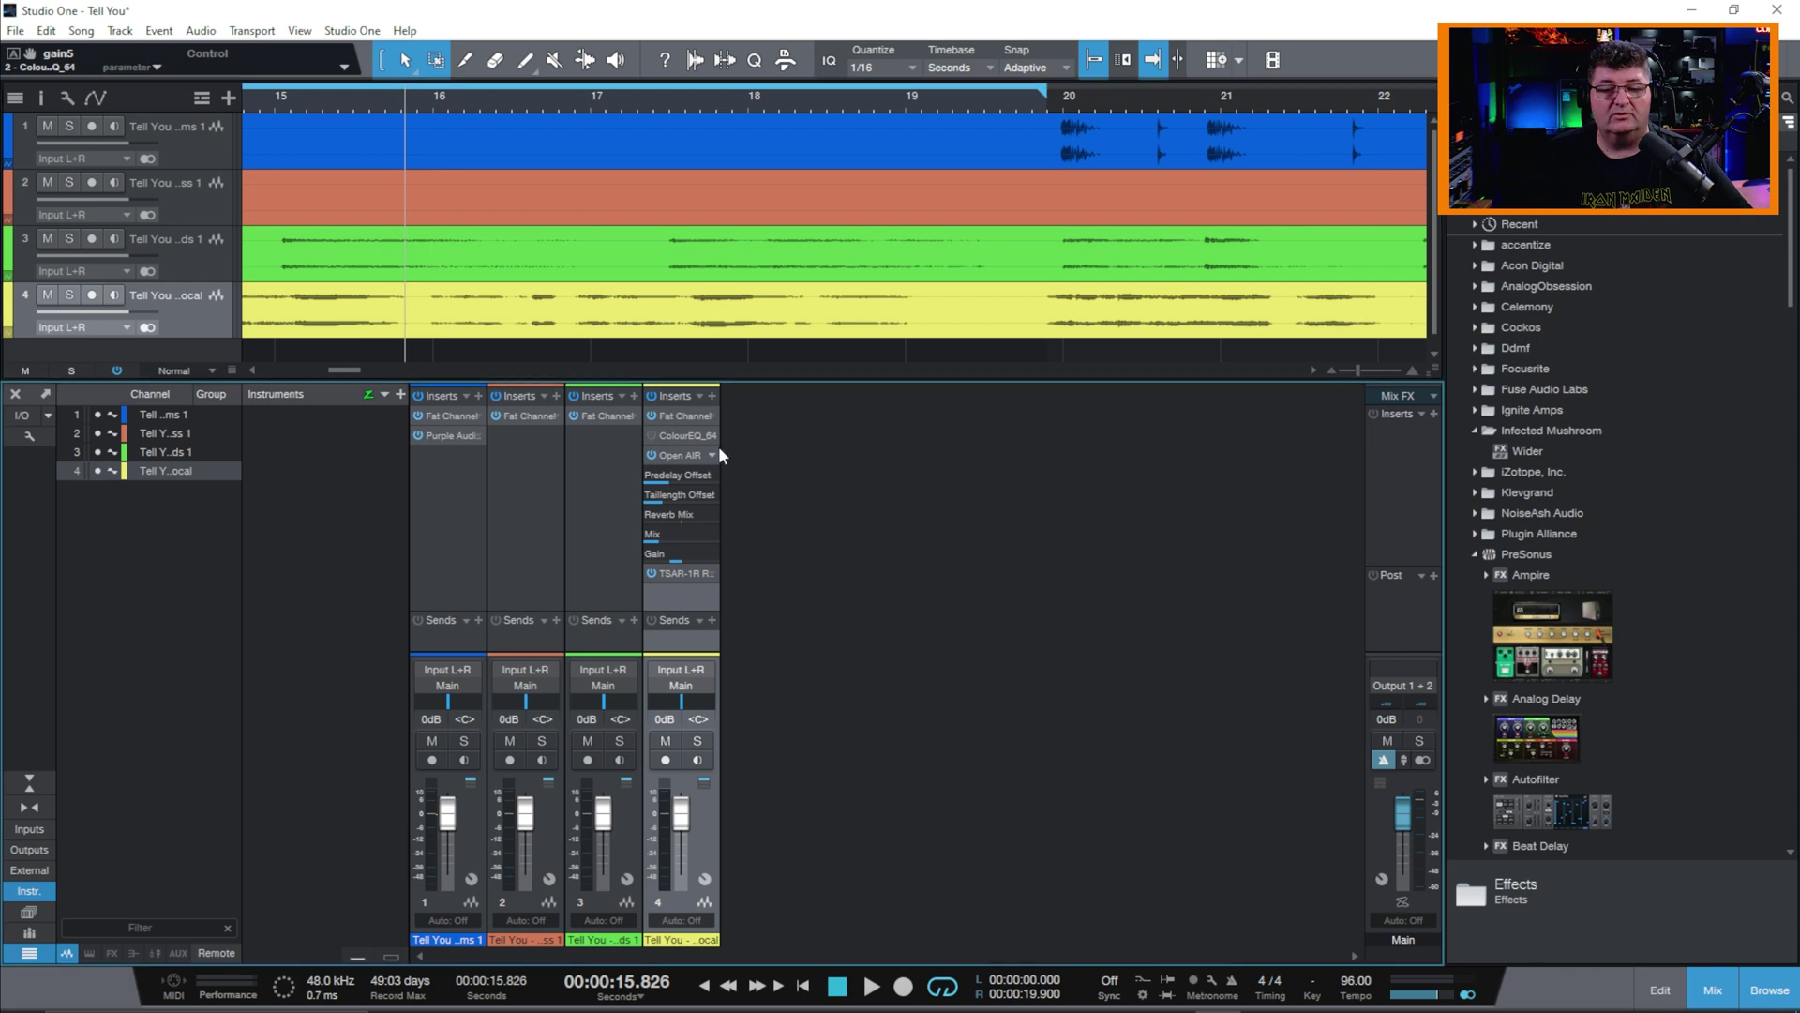
{"action": "left_click", "coordinate": [803, 985]}
{"action": "left_click", "coordinate": [871, 985]}
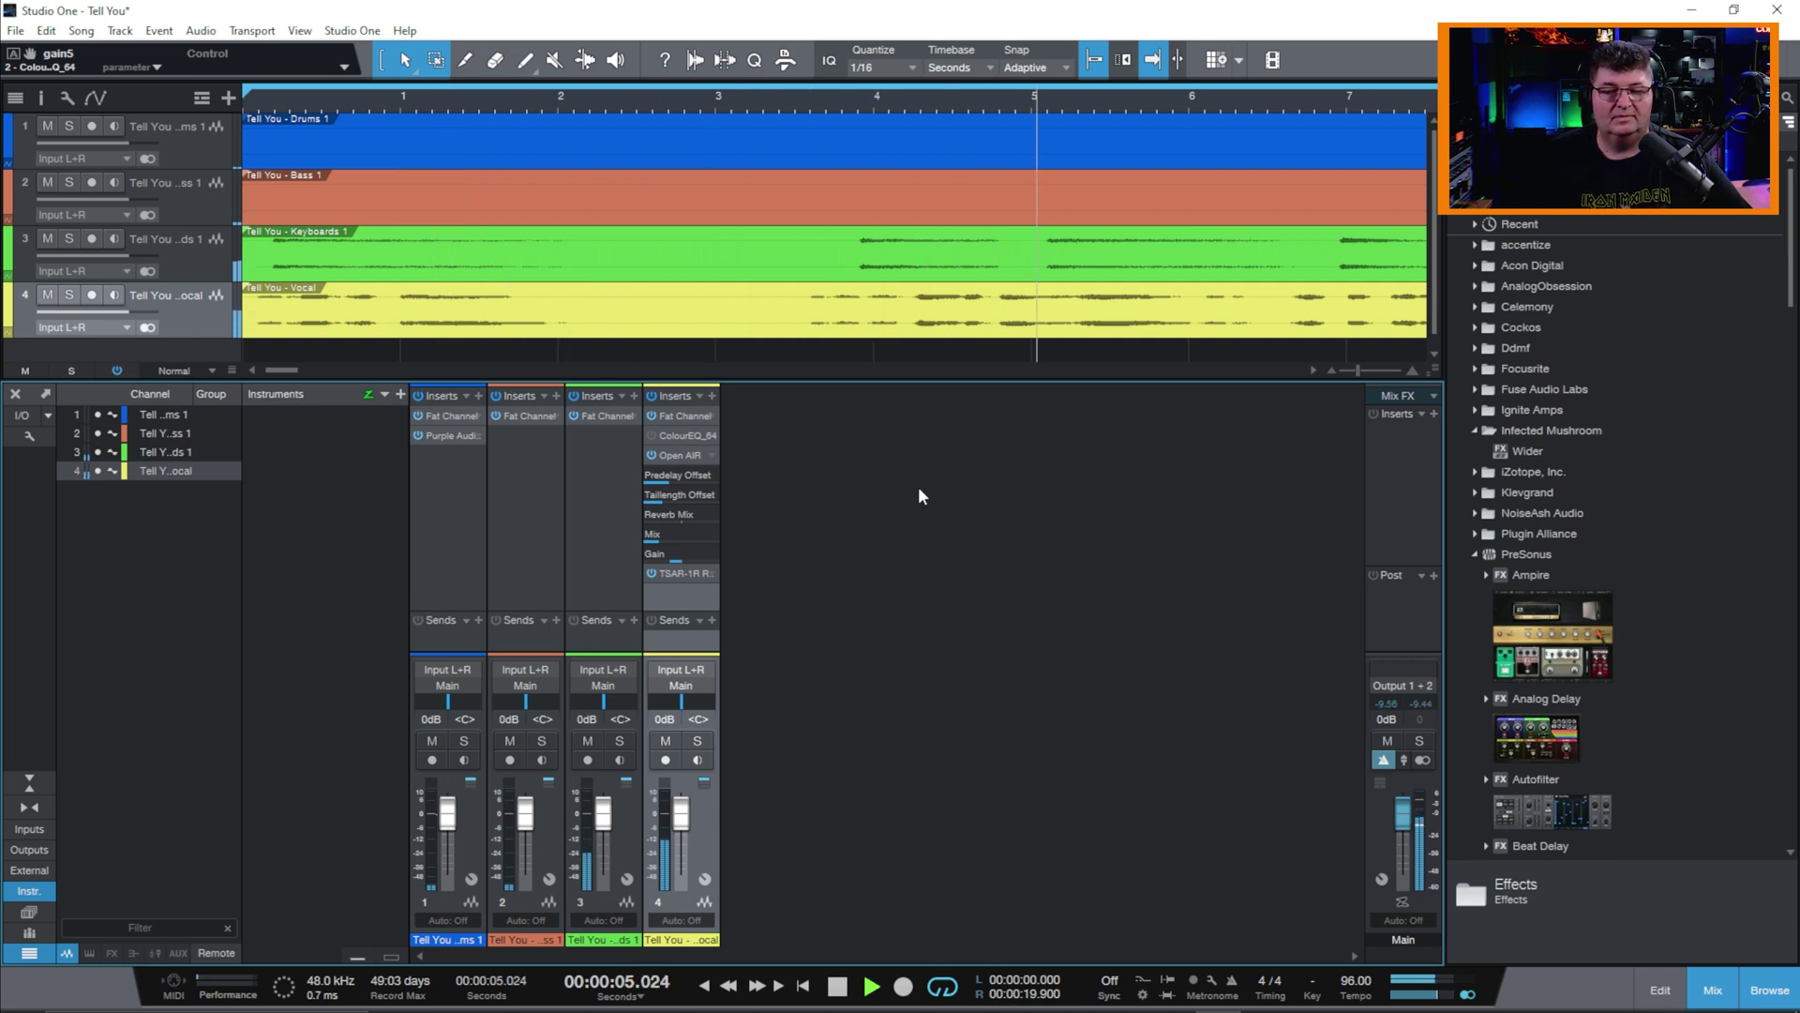
Step: Compare the vocal's ColourEQ_64 on and bypassed in the full mix, and leave it on
{"action": "left_click", "coordinate": [652, 437]}
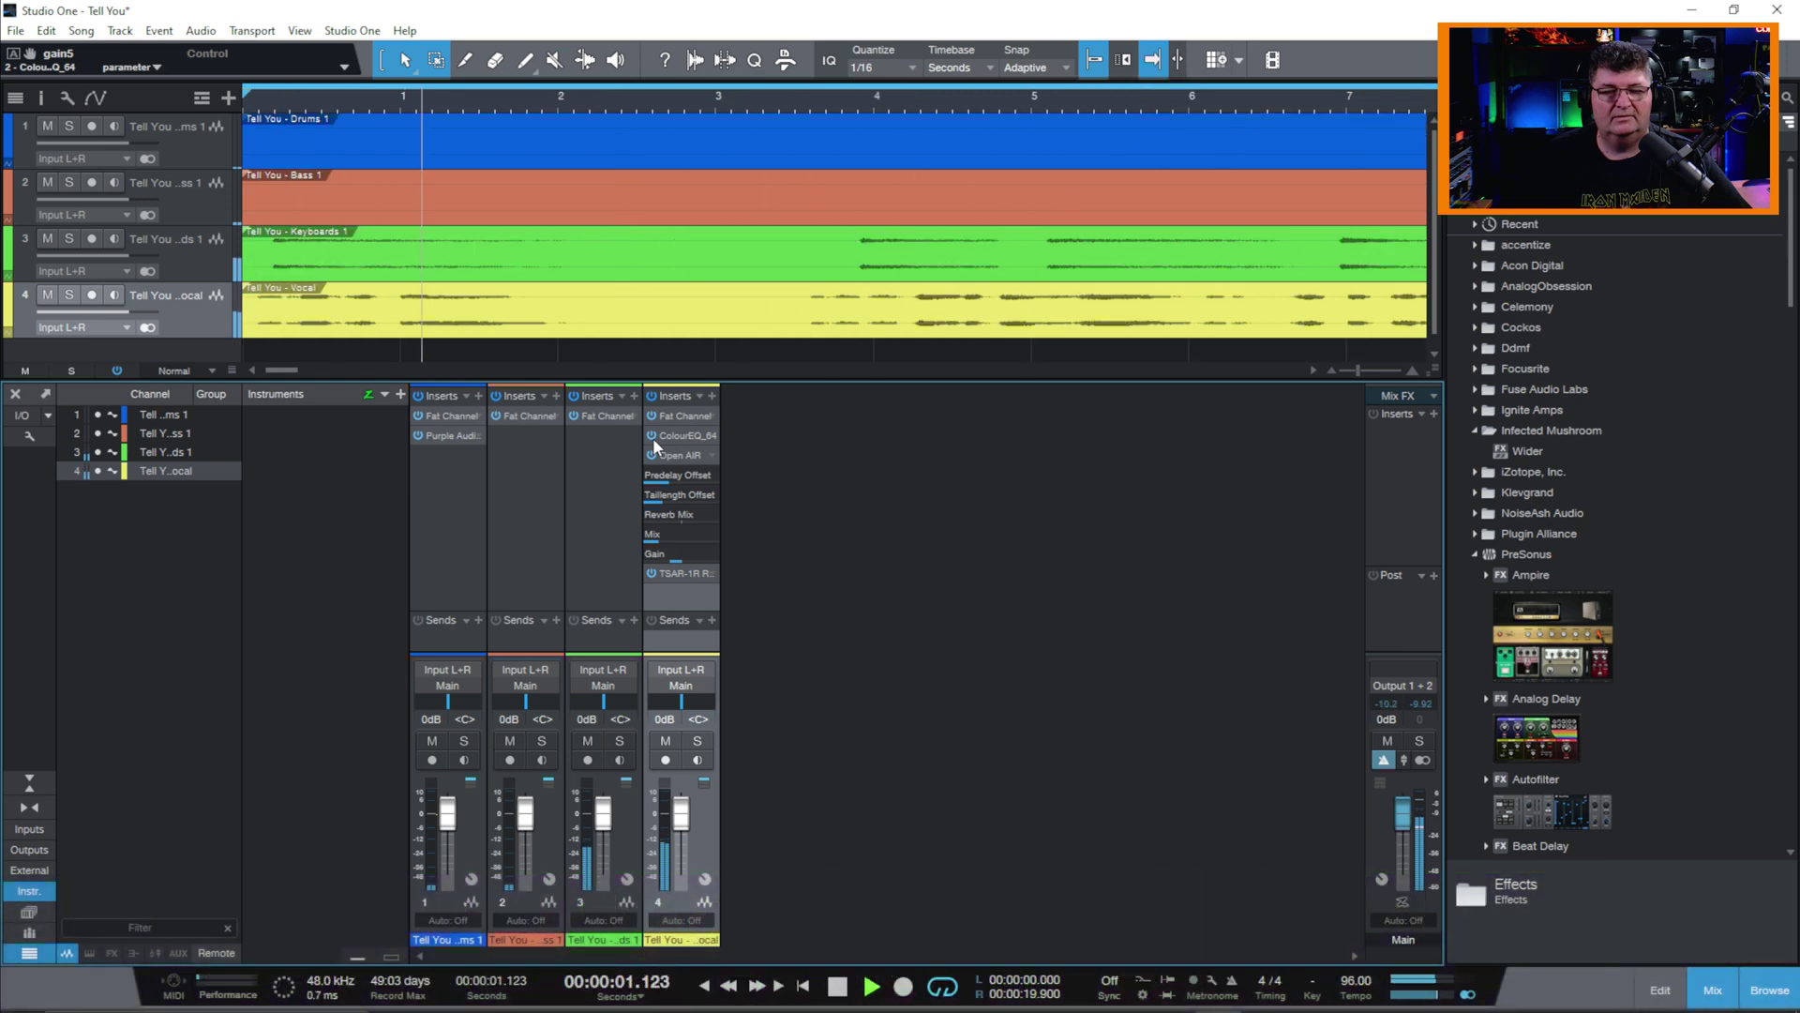
{"action": "left_click", "coordinate": [651, 436]}
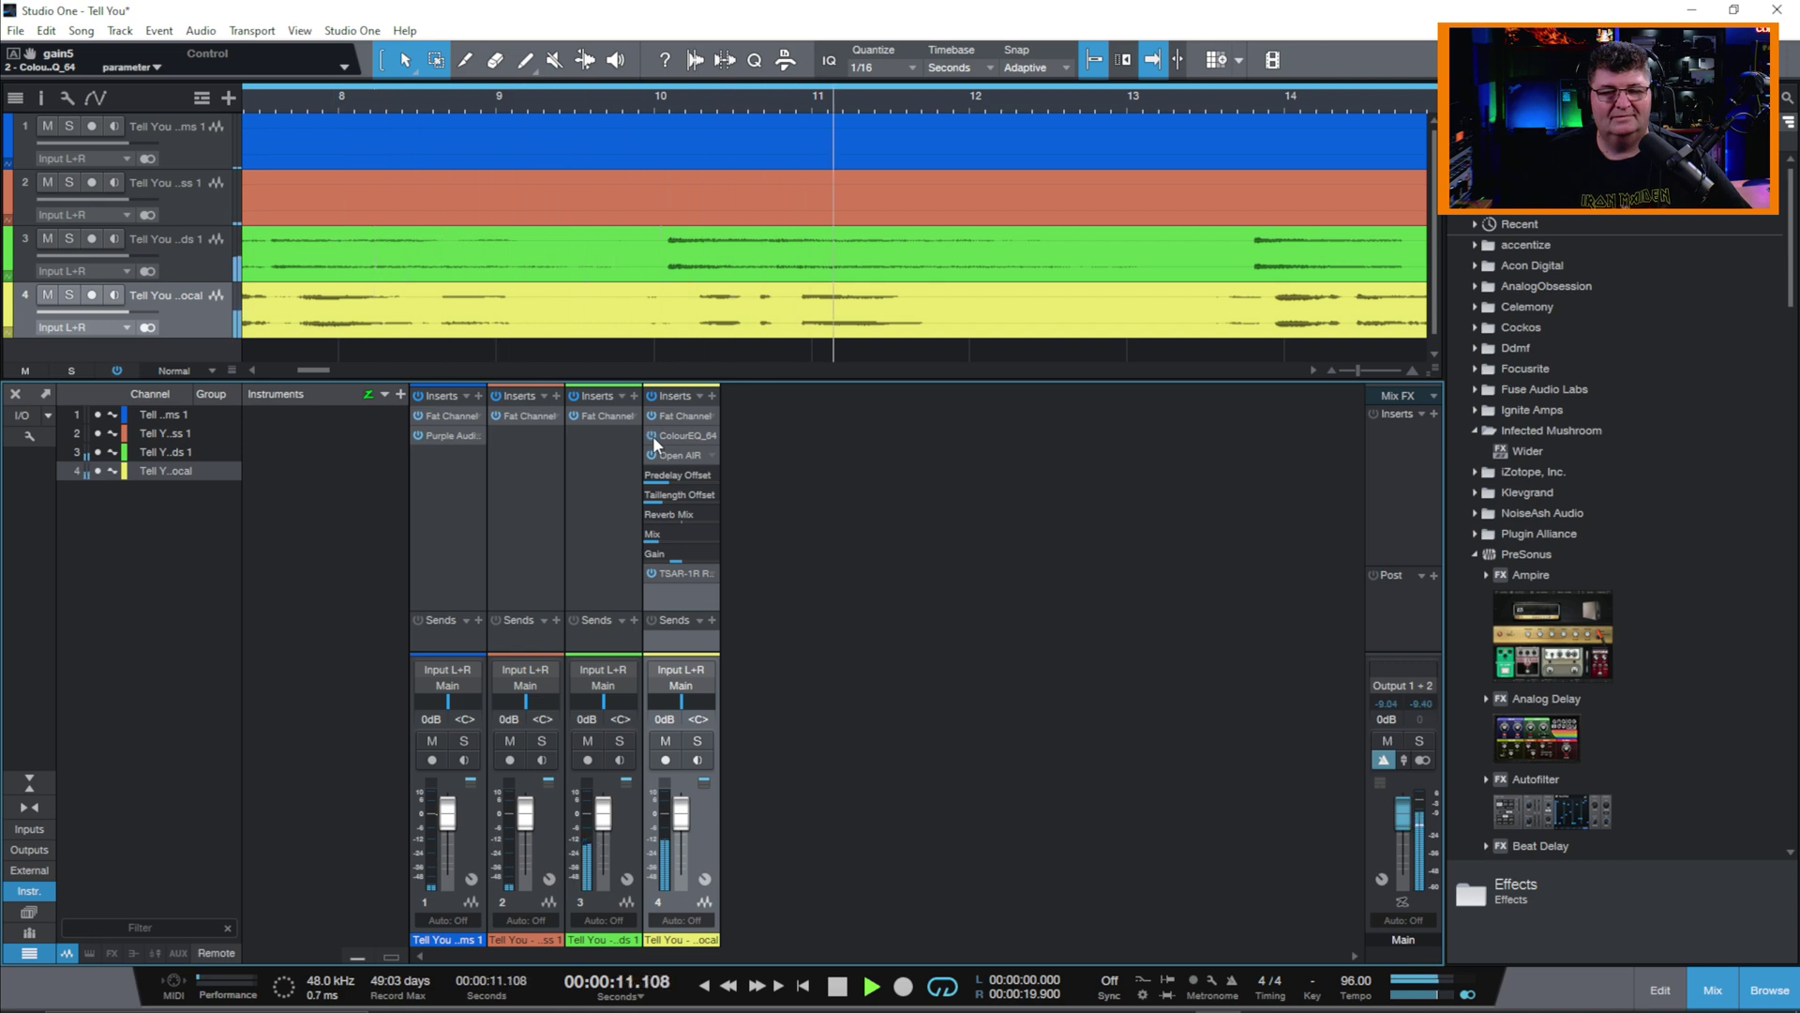
{"action": "left_click", "coordinate": [652, 436]}
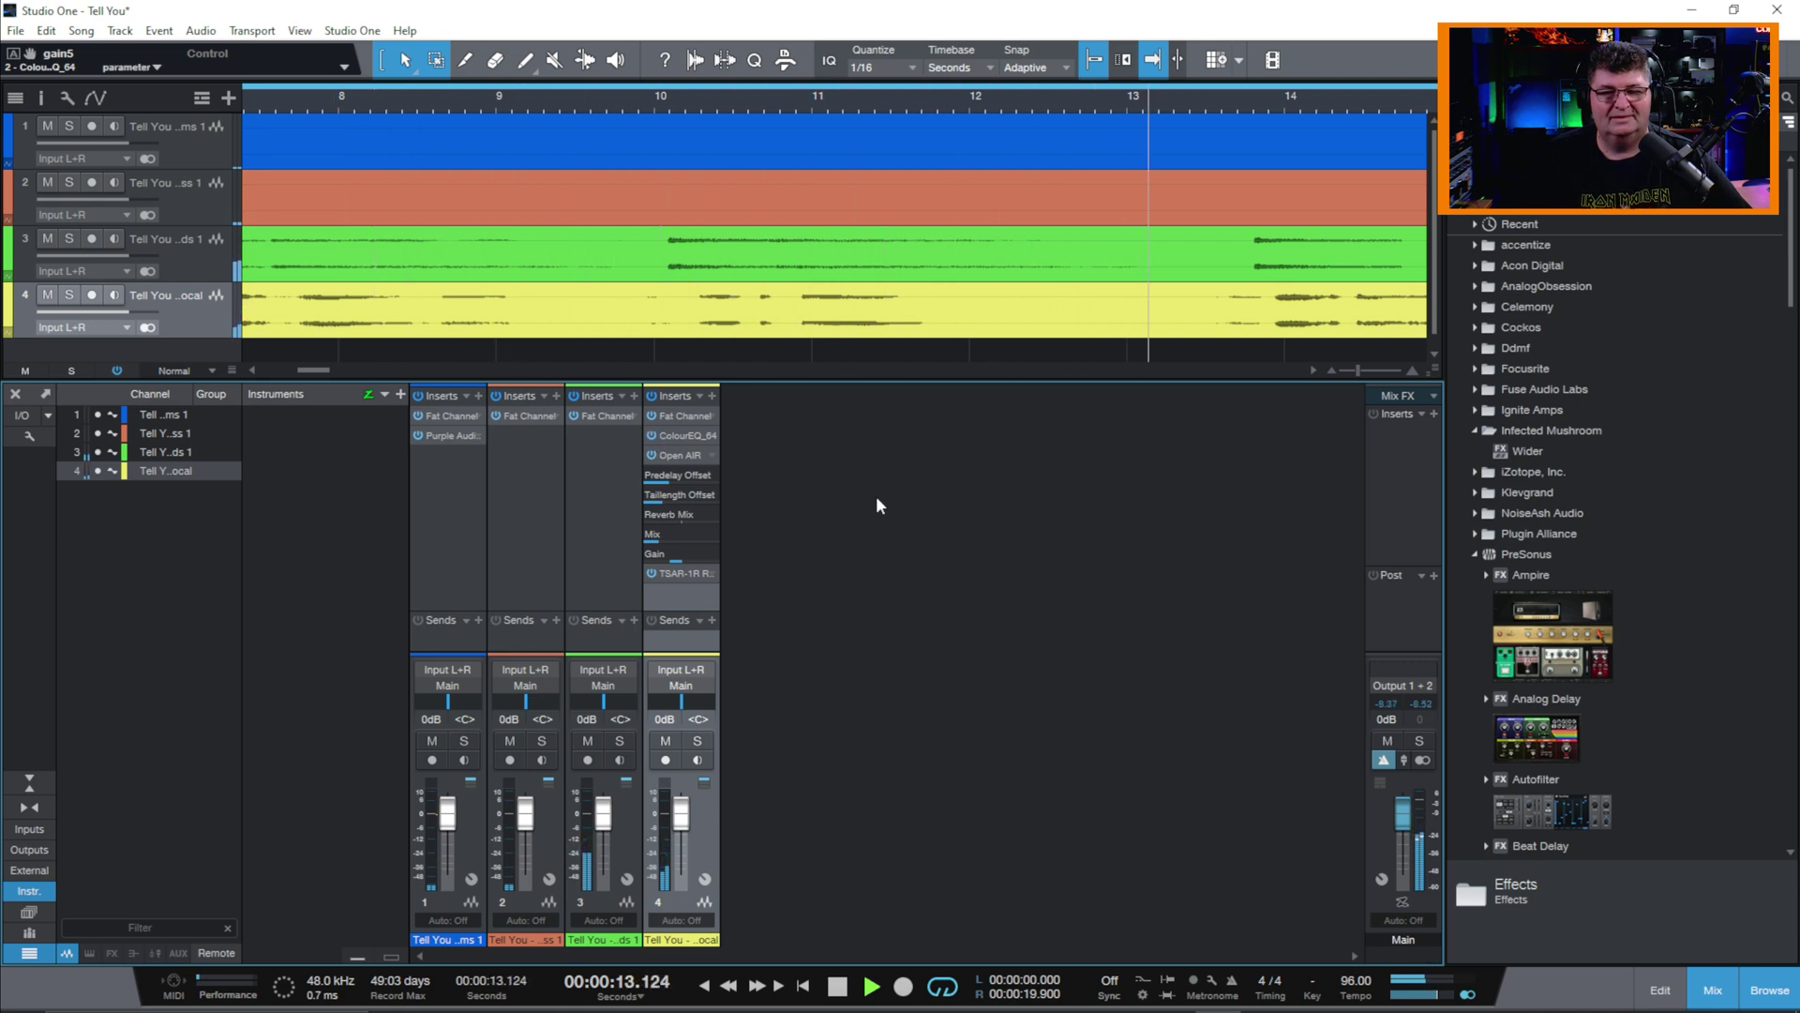
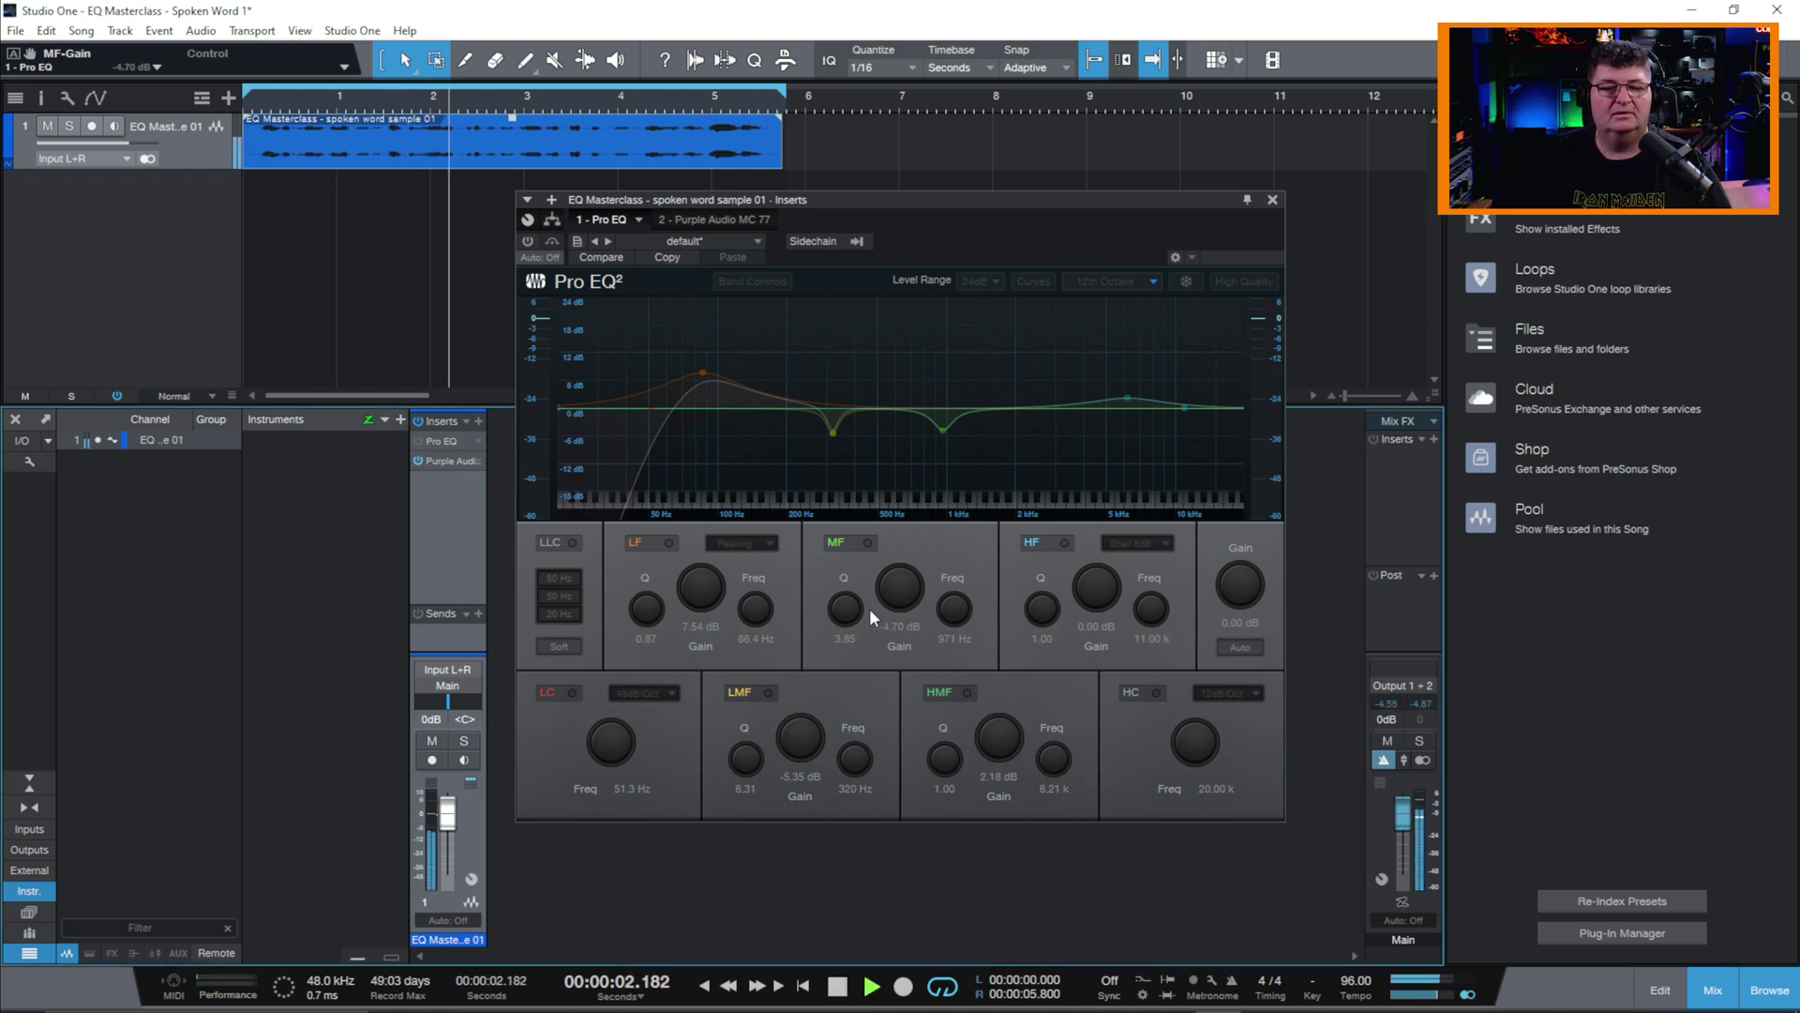
Step: Compare the spoken word track's Pro EQ on and bypassed during playback, leave it on, and stop playback
{"action": "left_click", "coordinate": [526, 240]}
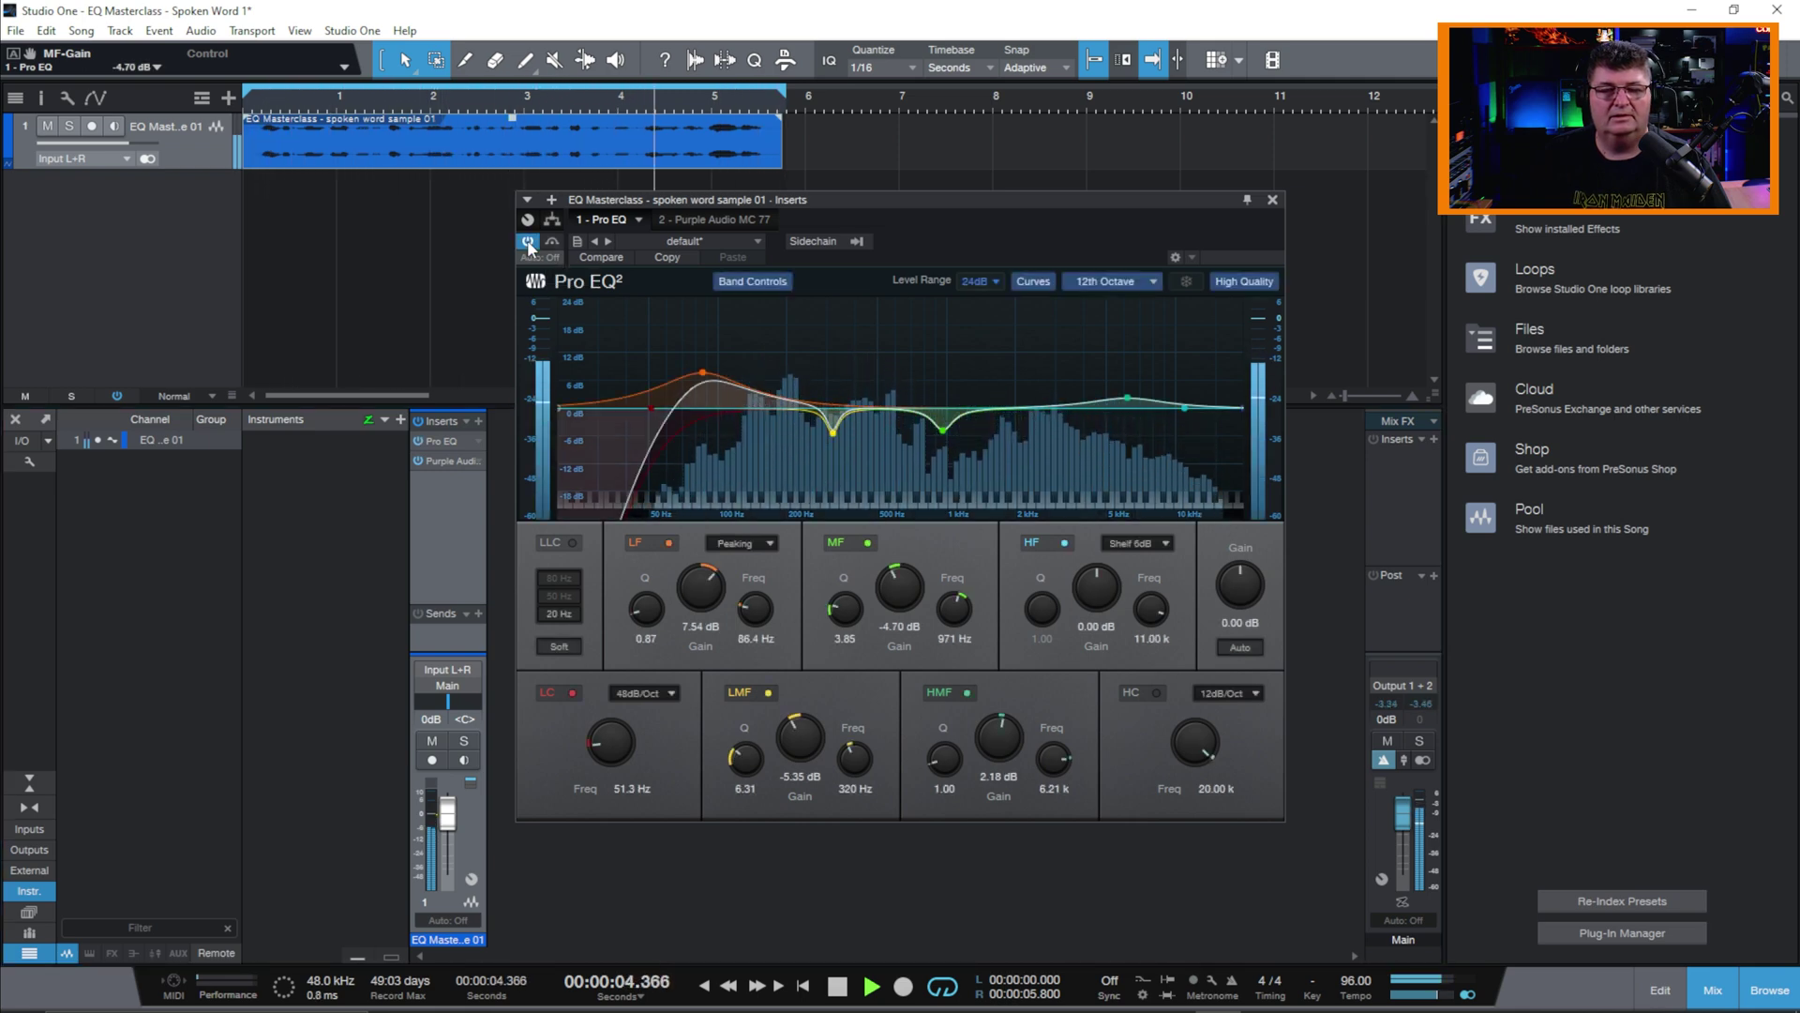
{"action": "left_click", "coordinate": [528, 242]}
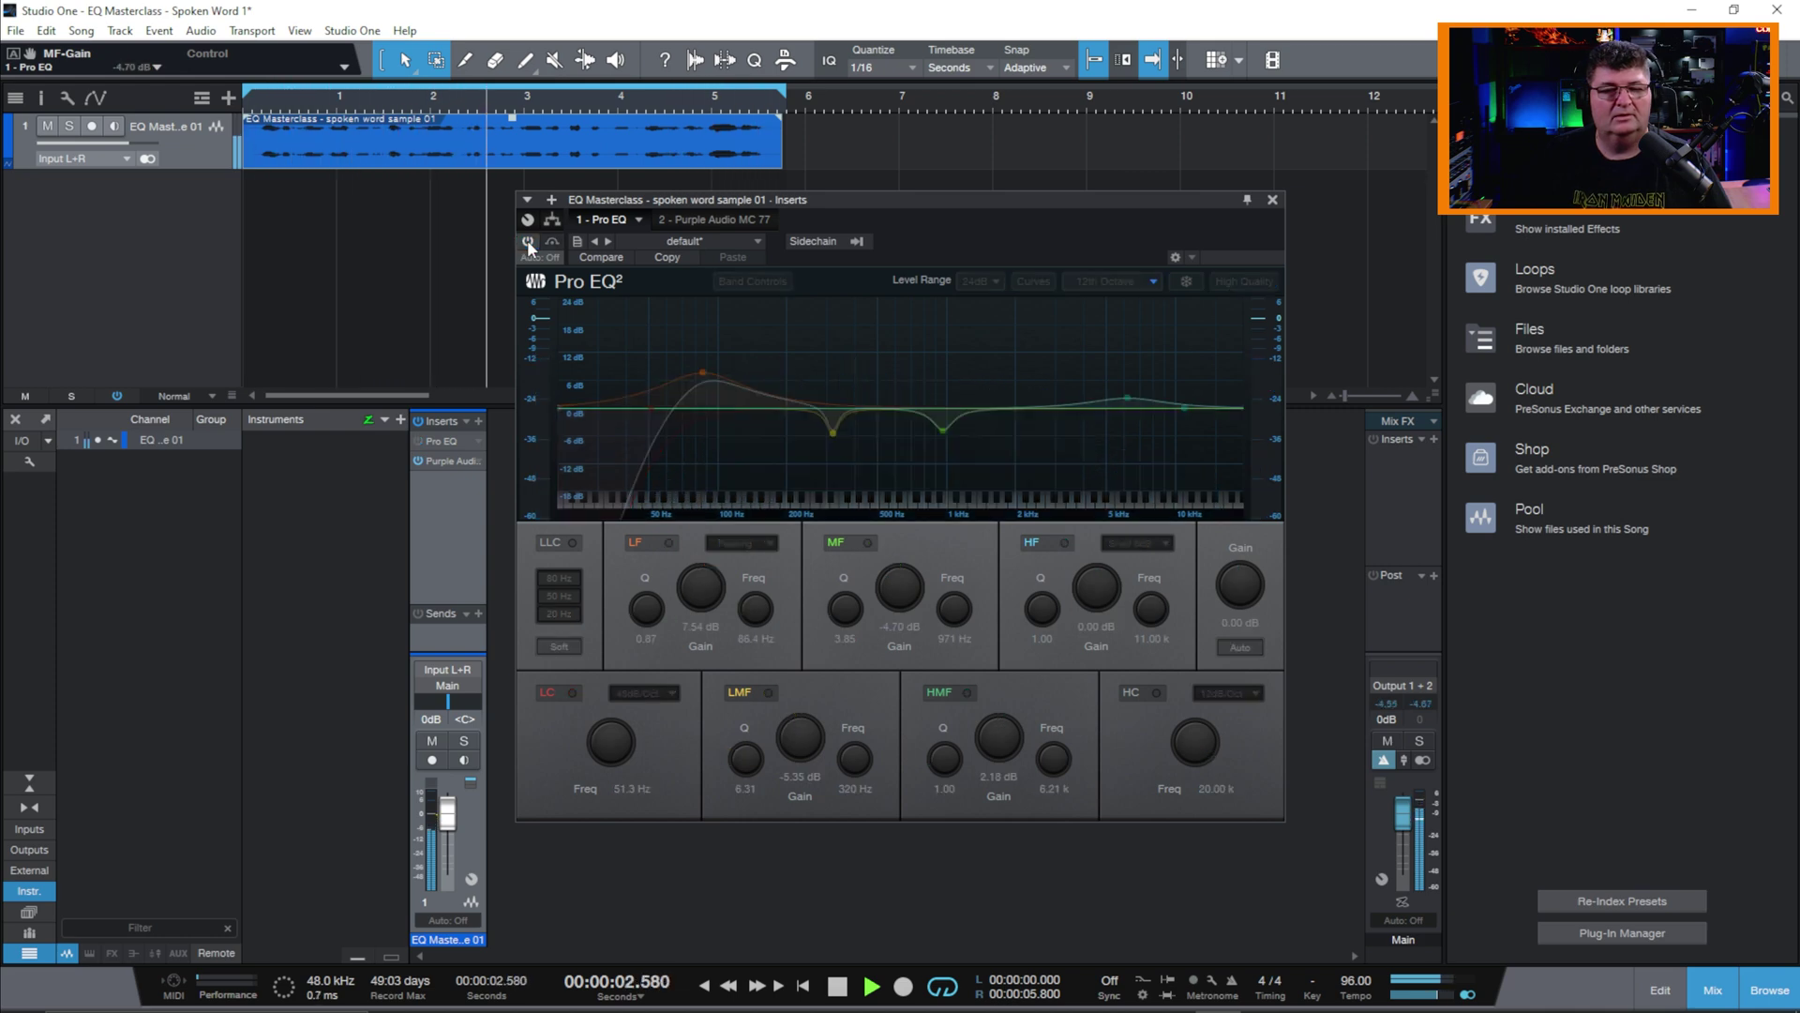
{"action": "left_click", "coordinate": [527, 241]}
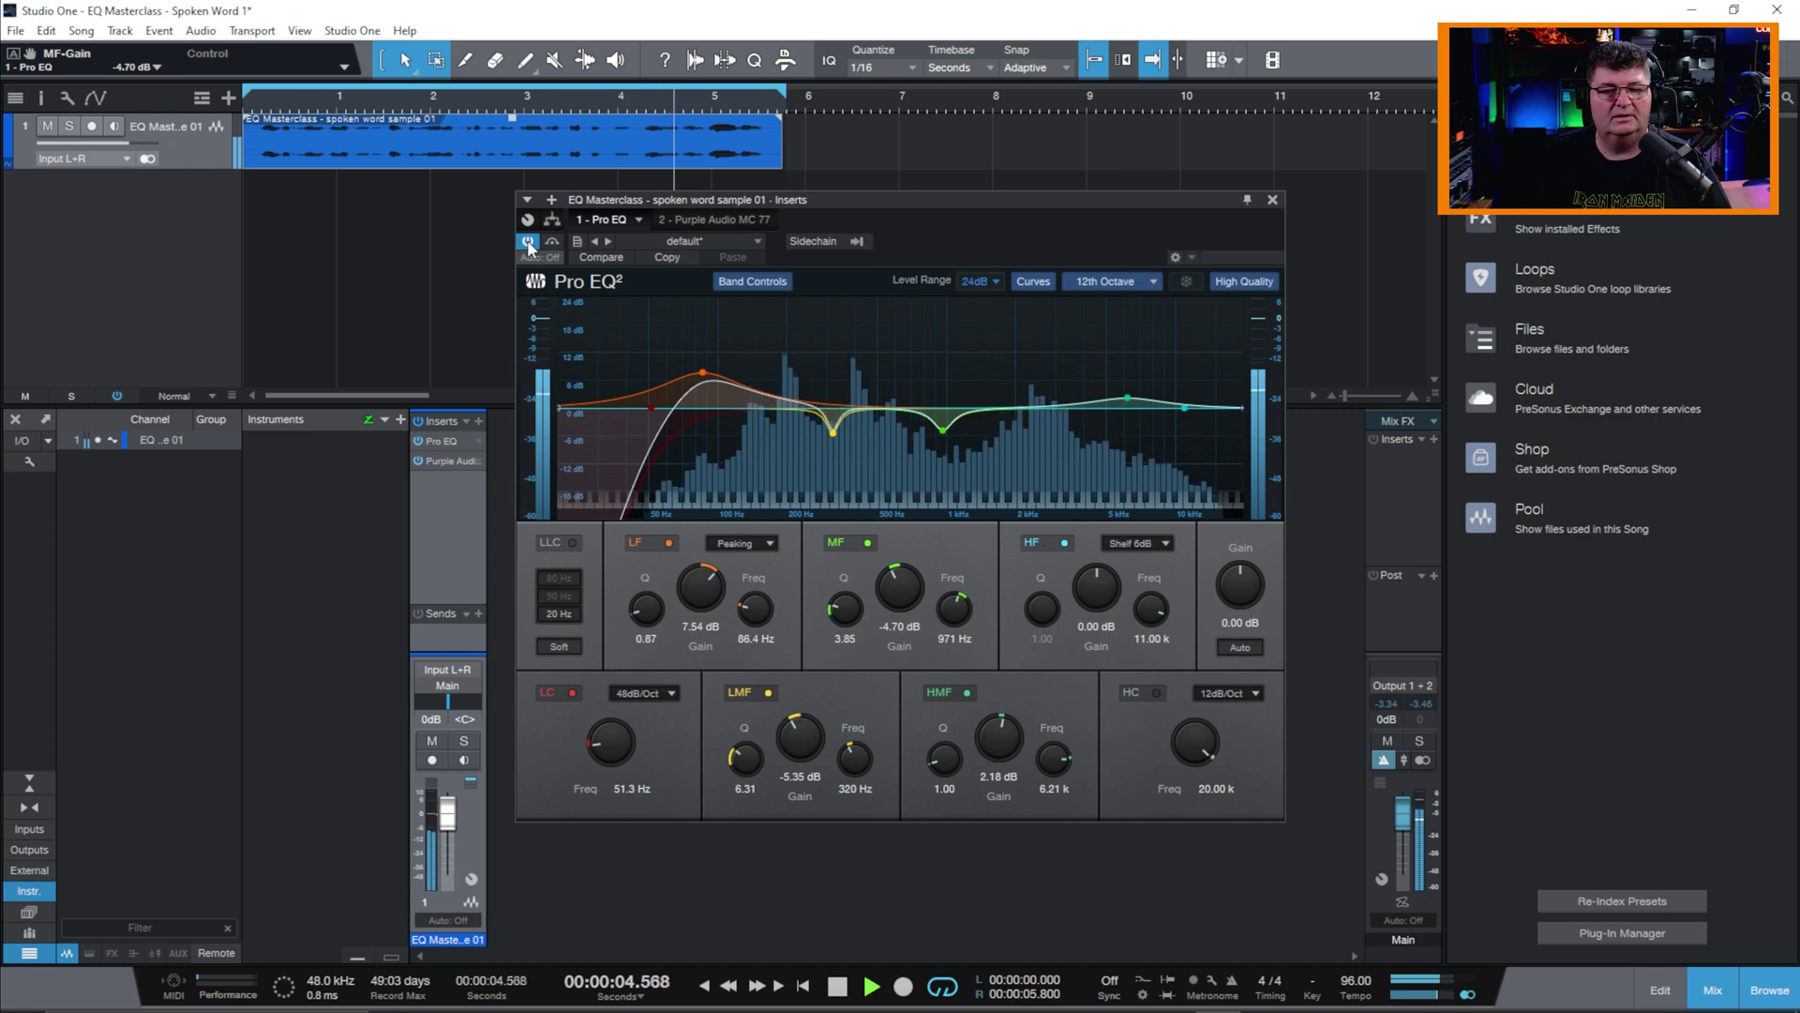
{"action": "left_click", "coordinate": [527, 240]}
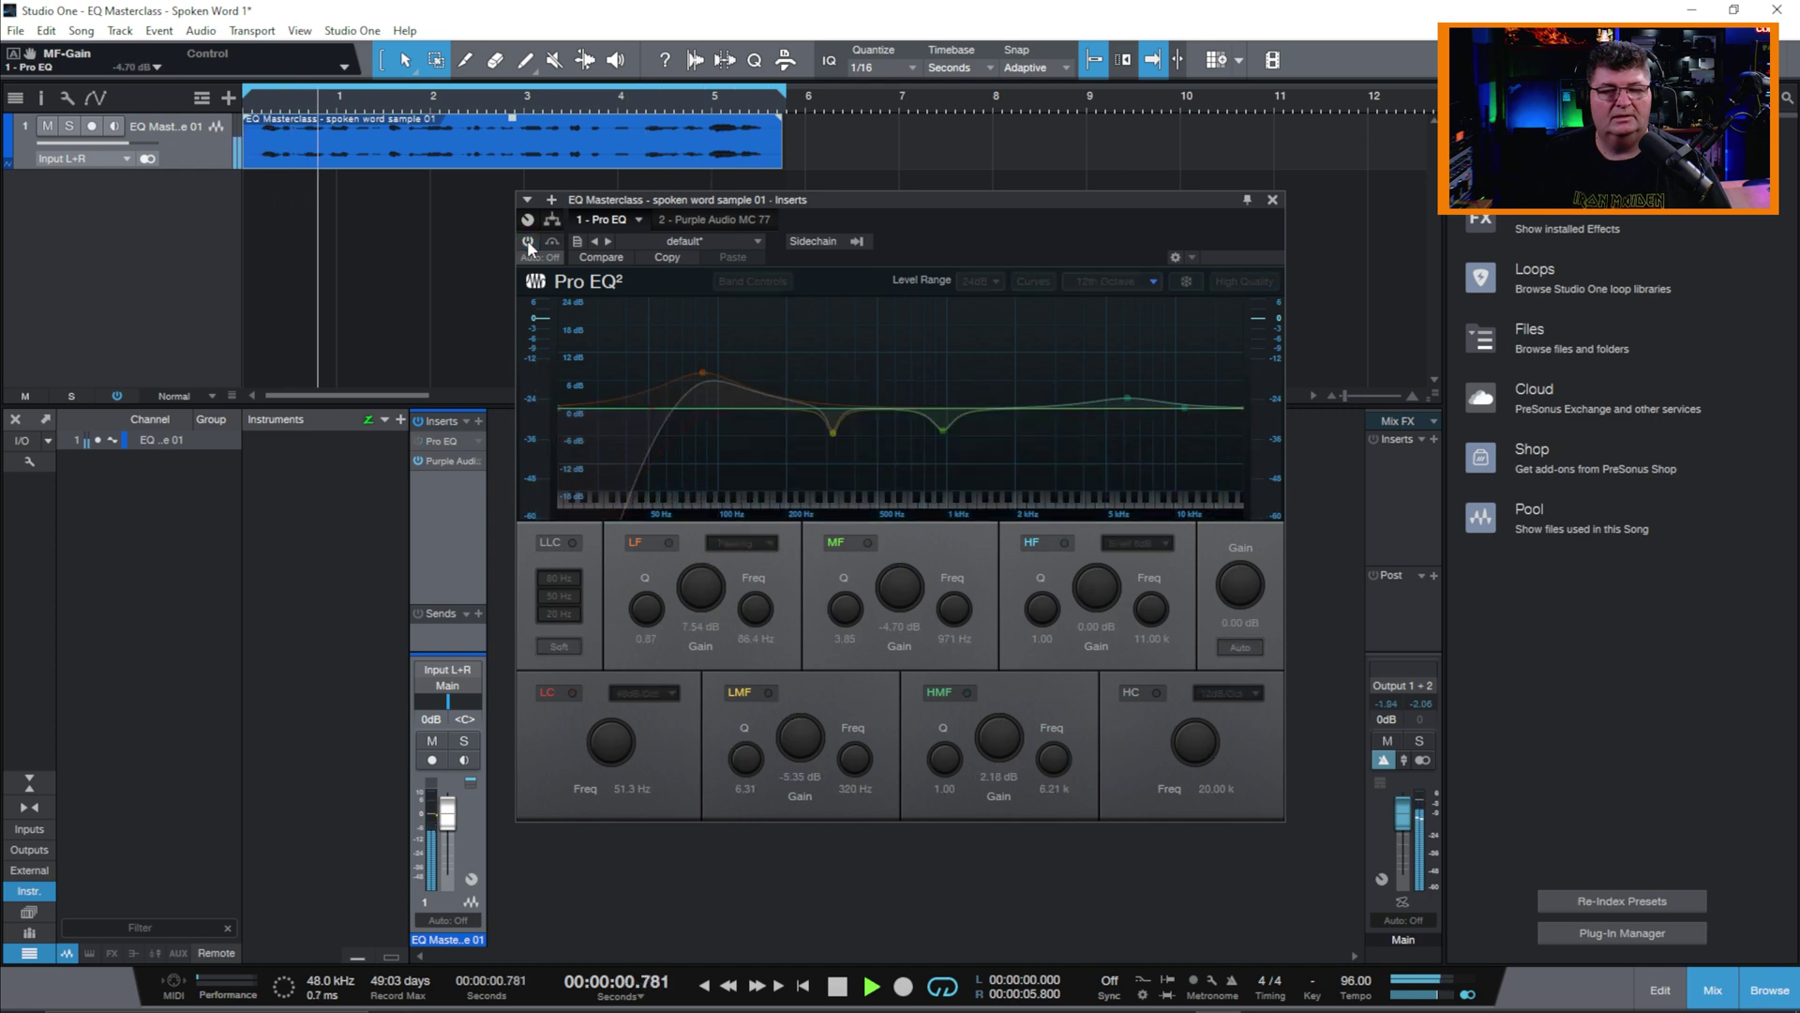
{"action": "left_click", "coordinate": [527, 240]}
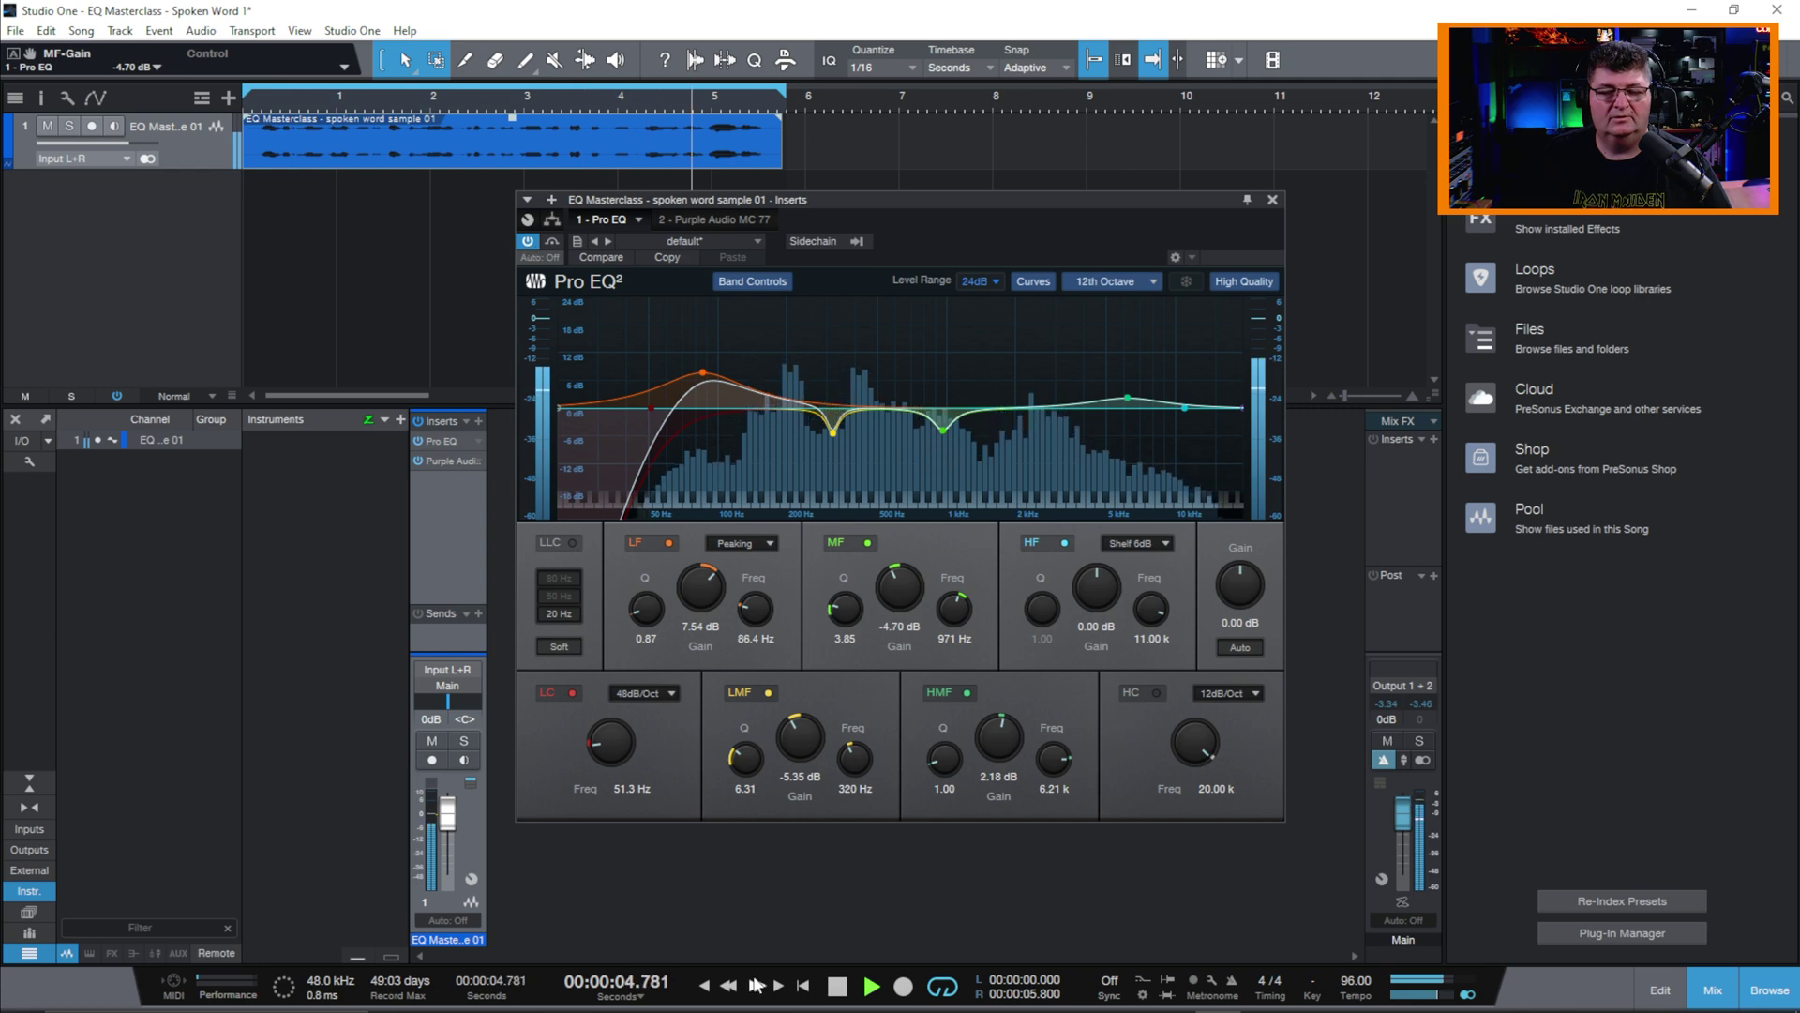
{"action": "key", "text": "space"}
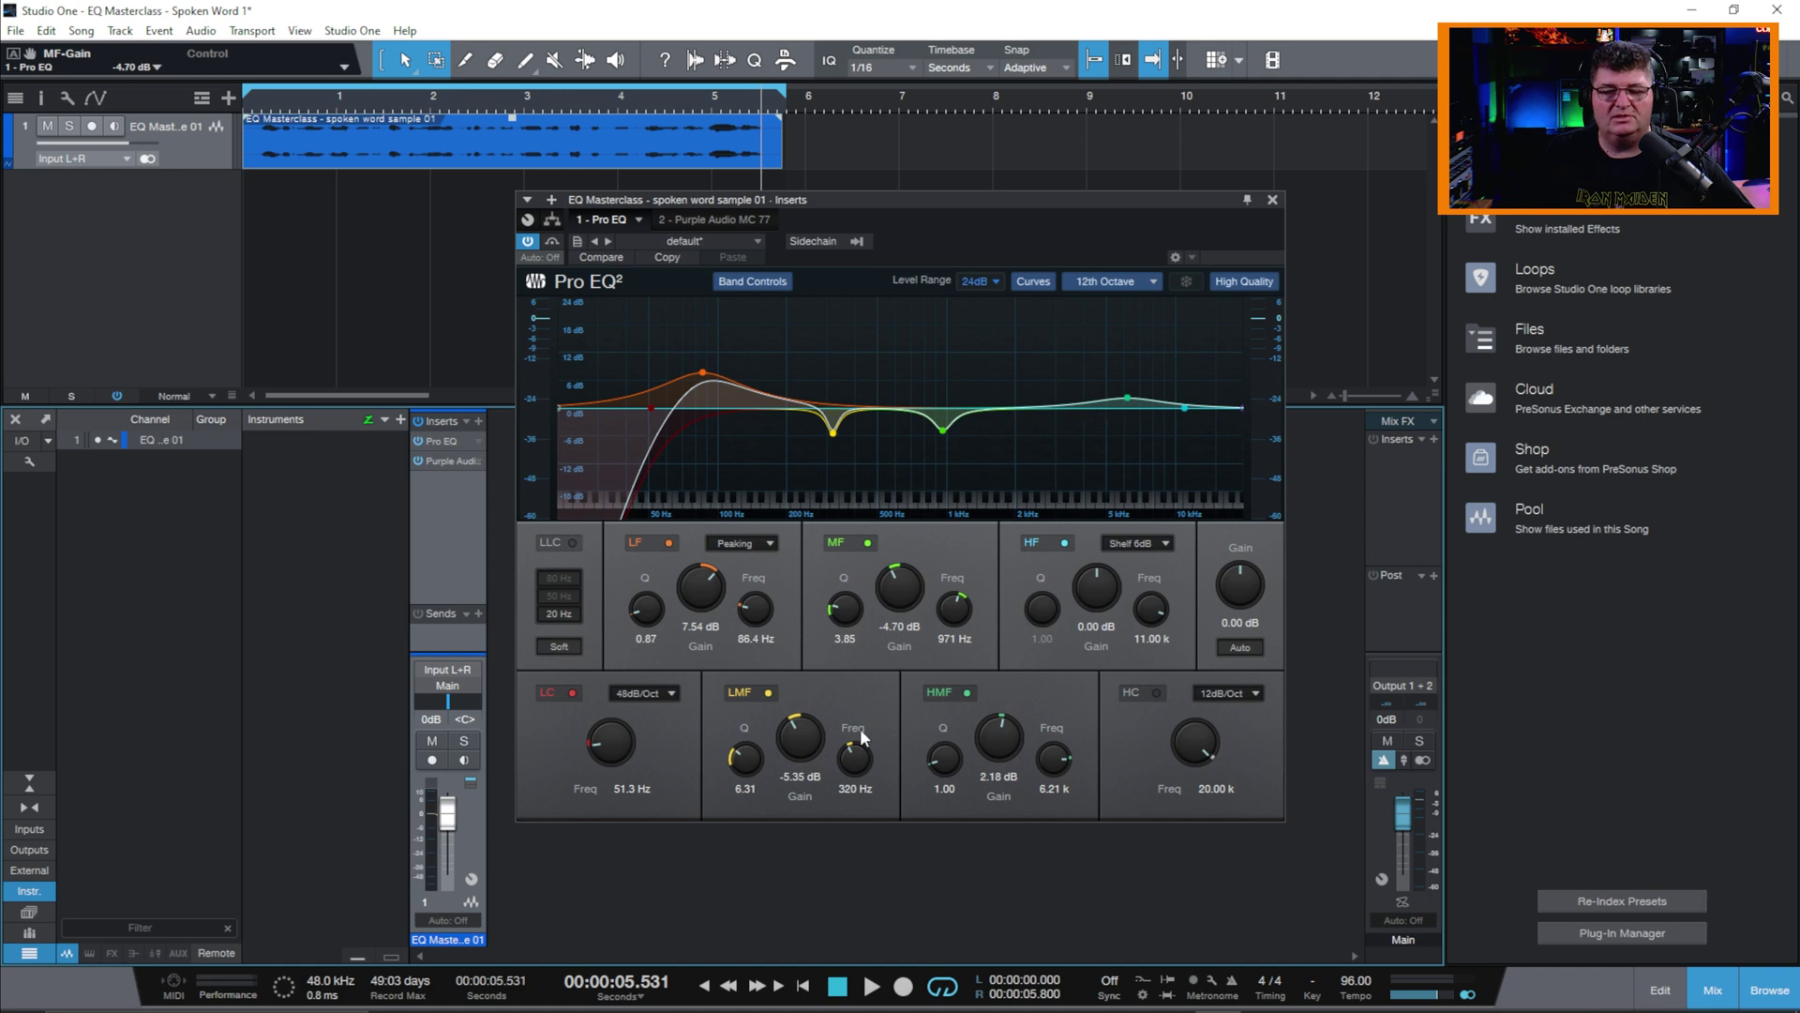
Step: Play the spoken word sample again with its Pro EQ active, and stop playback
{"action": "key", "text": "space"}
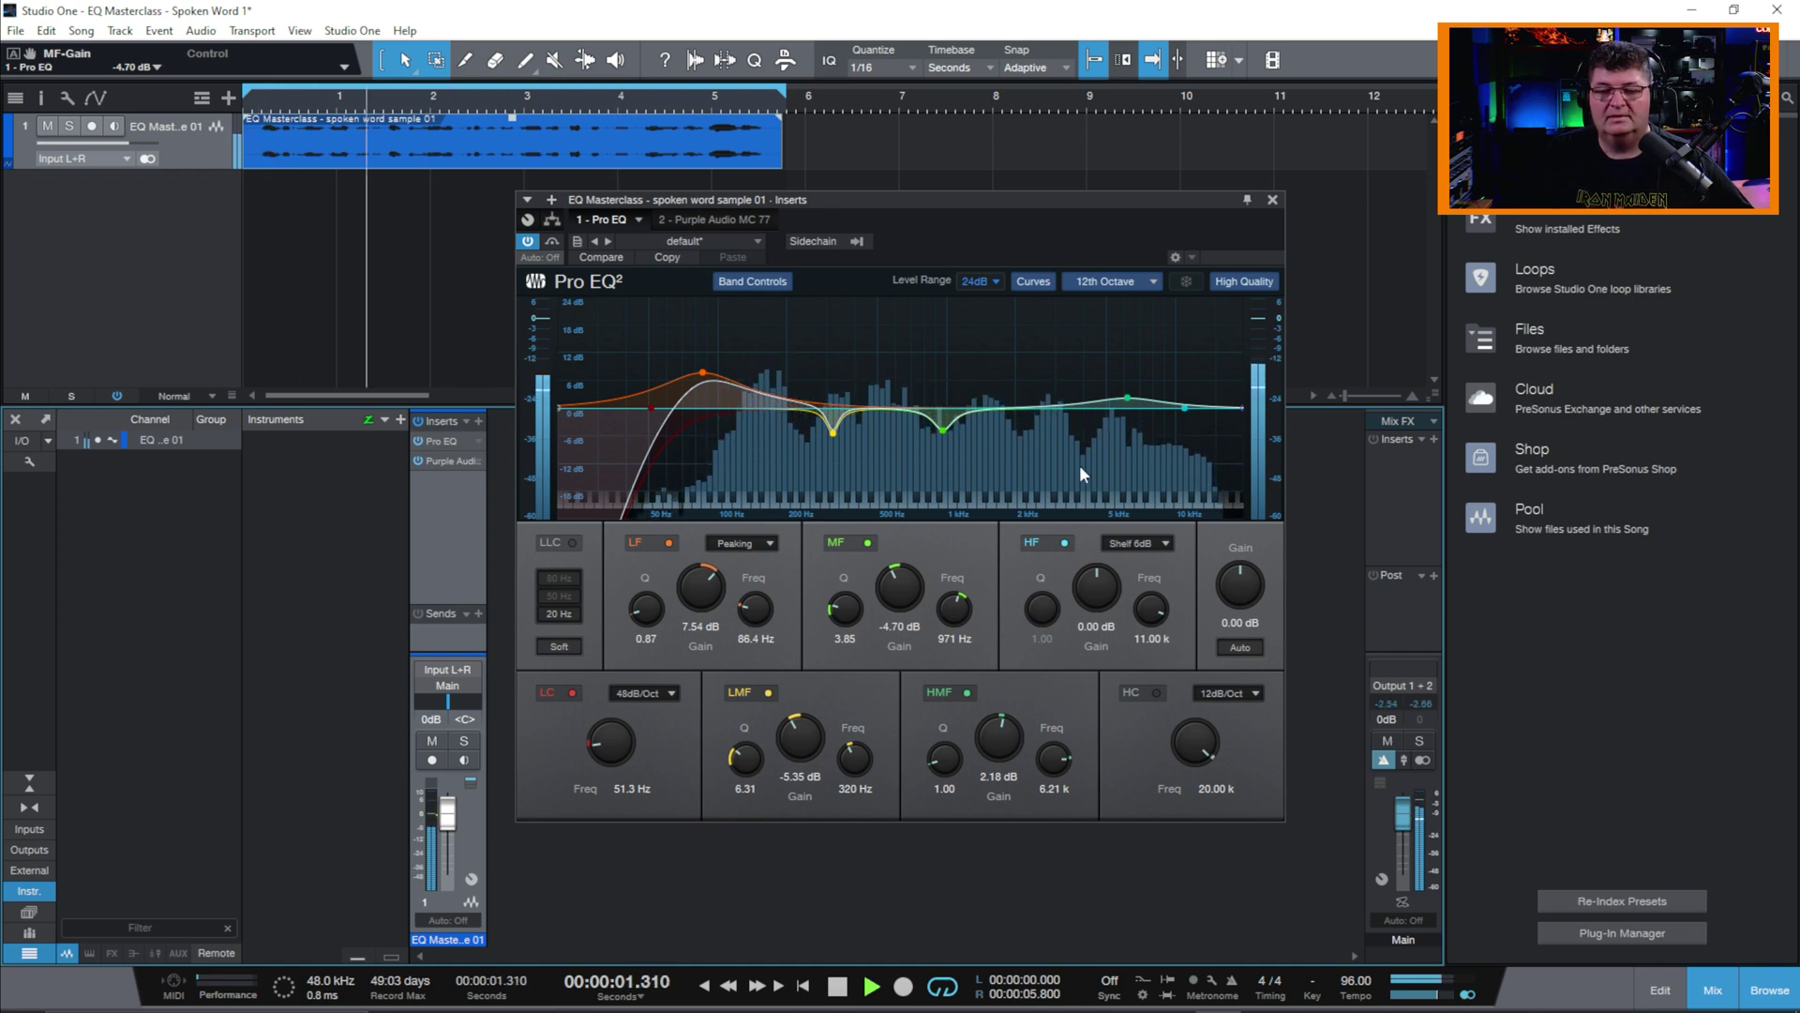
{"action": "left_click", "coordinate": [838, 985]}
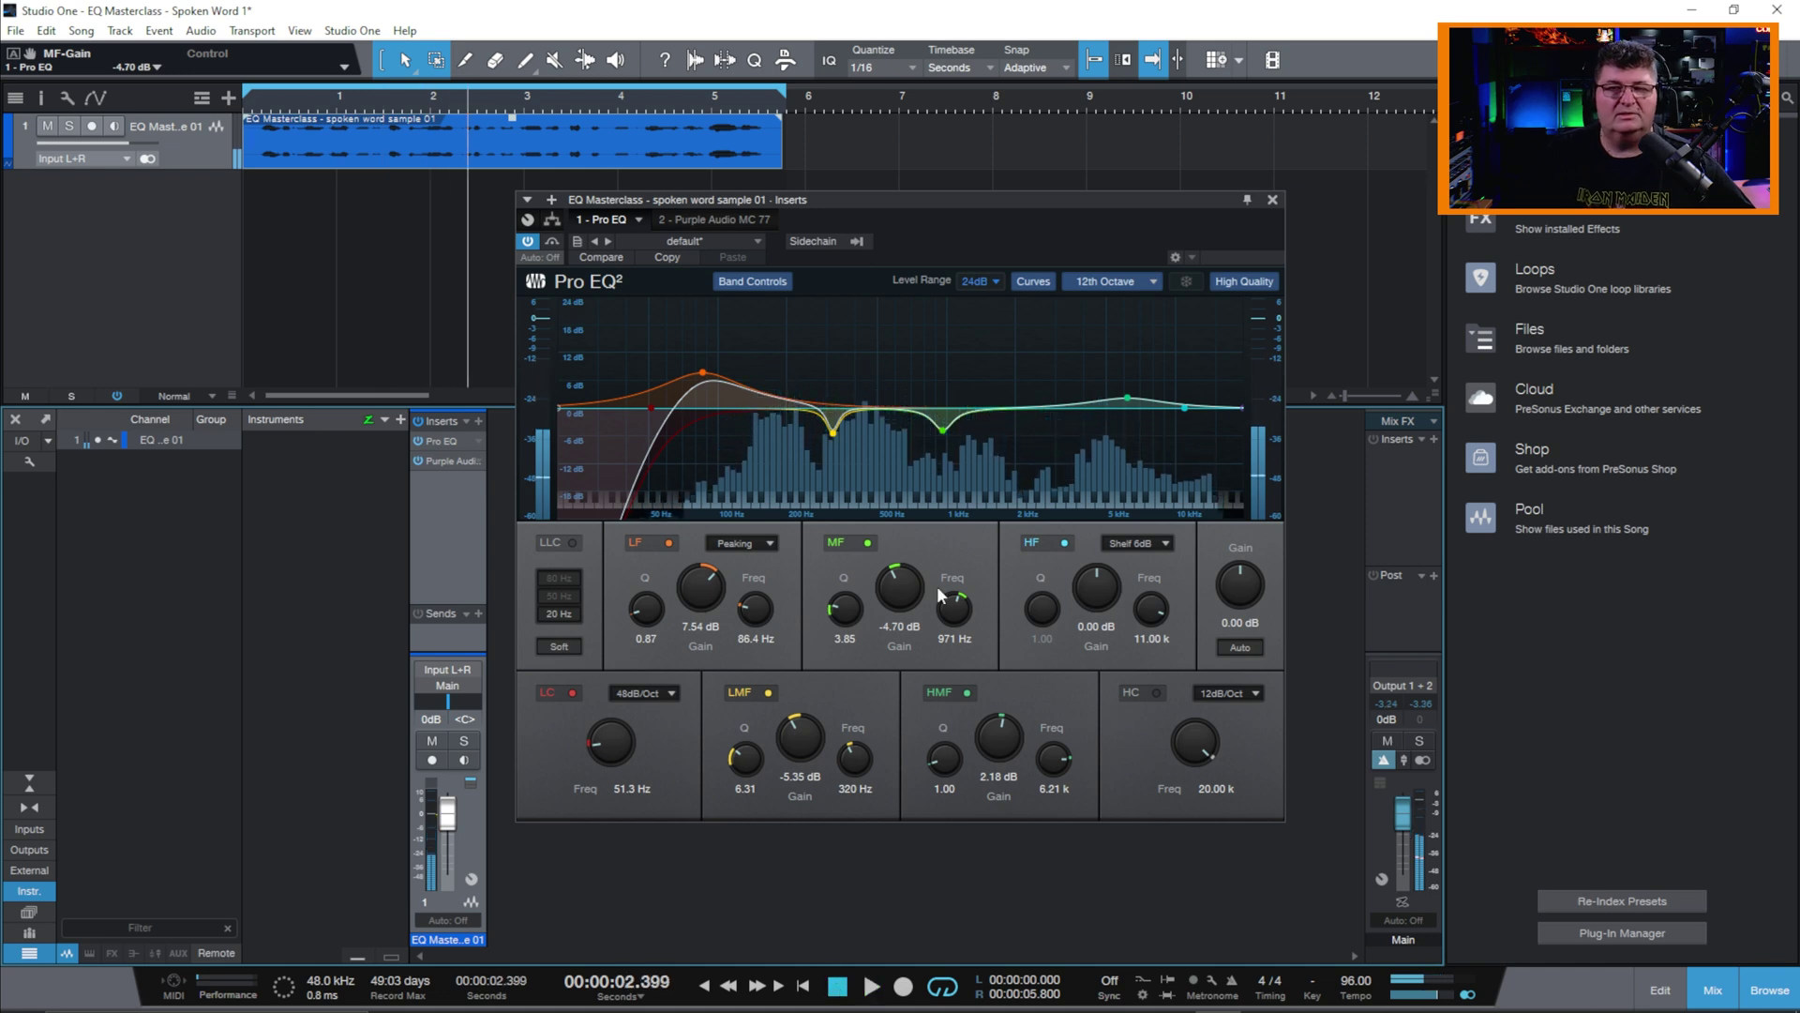